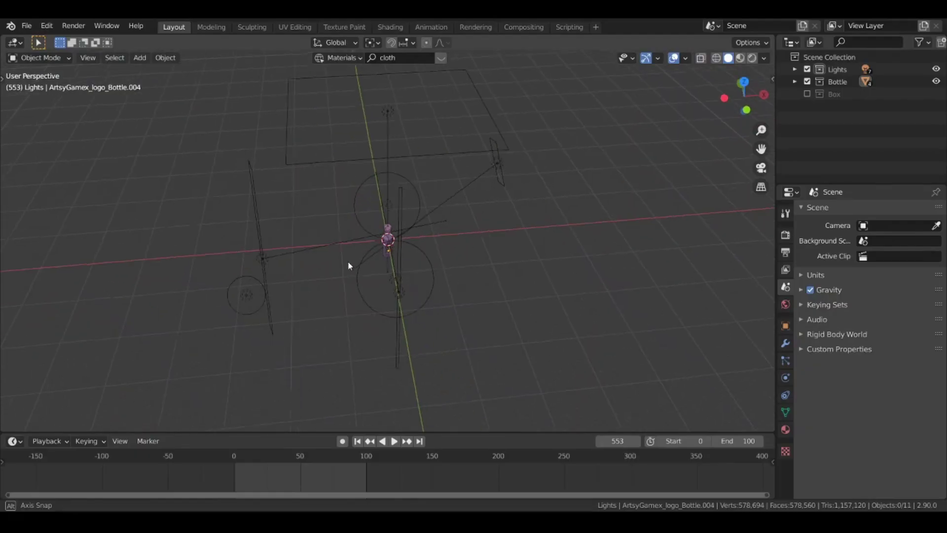
Examine the bottle and its logo from several sides in solid and material preview shading.
key("z")
left_click(546, 252)
mouse_move(546, 252)
middle_mouse_down()
mouse_move(492, 250)
mouse_move(472, 235)
mouse_move(498, 240)
mouse_move(400, 276)
mouse_move(467, 252)
mouse_move(581, 237)
mouse_move(401, 249)
middle_mouse_up()
scroll(428, 258, "up", 6)
scroll(427, 257, "up", 5)
key("z")
scroll(434, 229, "down", 4)
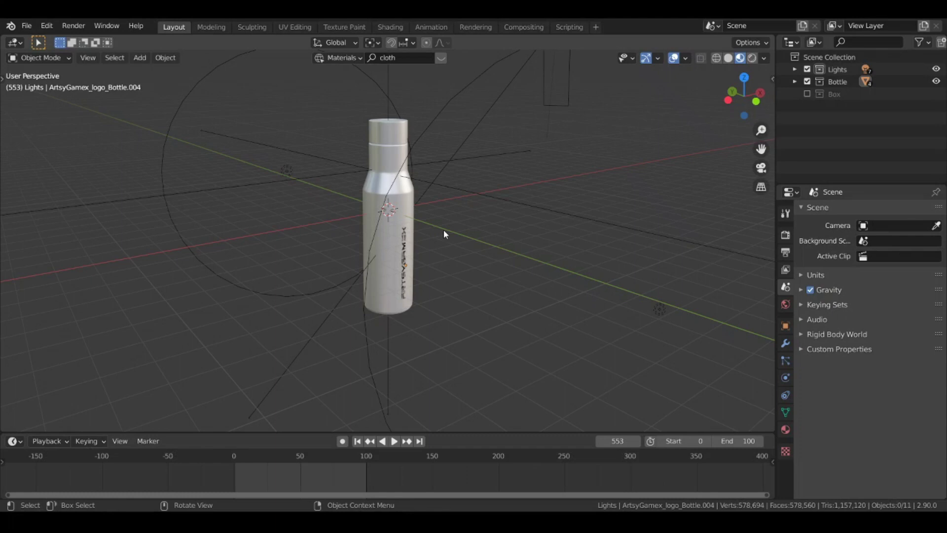
scroll(437, 227, "up", 1)
key("z")
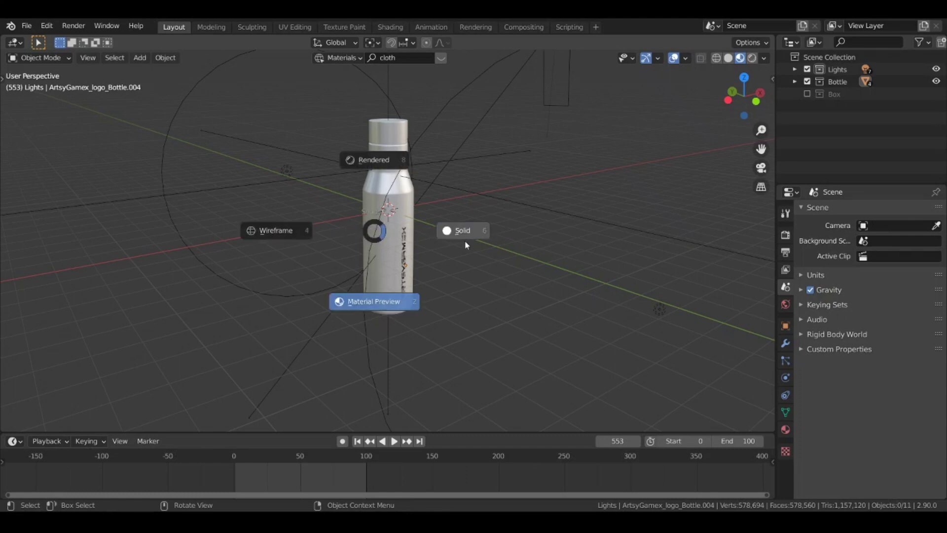
left_click(465, 241)
scroll(414, 261, "up", 3)
key("z")
left_click(402, 284)
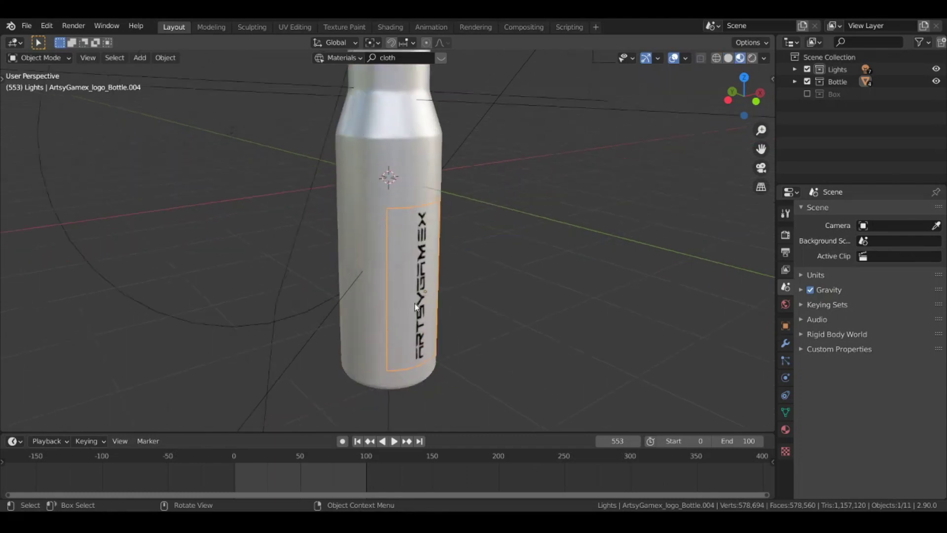
mouse_move(375, 257)
middle_mouse_down()
mouse_move(322, 252)
mouse_move(433, 241)
middle_mouse_up()
middle_click_drag(342, 275, 403, 294)
scroll(380, 299, "down", 3)
Exclude the Bottle collection from the view layer and enable the Box collection instead.
left_click(807, 82)
left_click(808, 94)
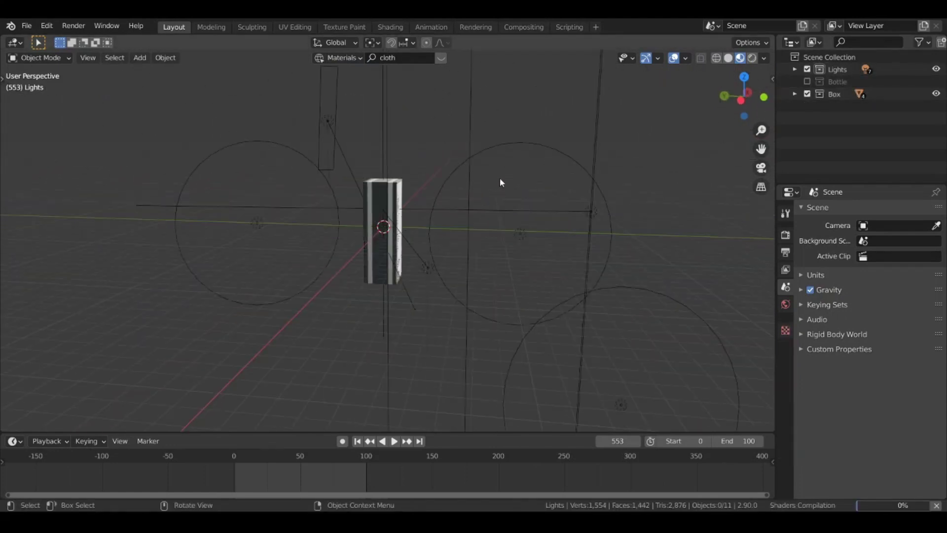
middle_click_drag(413, 206, 430, 216)
scroll(430, 216, "up", 6)
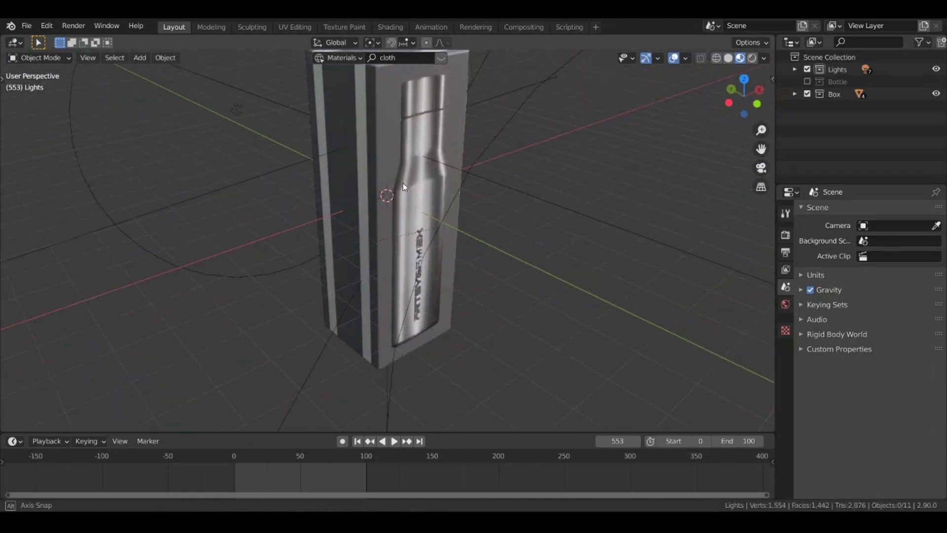
Inspect the bottle image and the logo on the box sides as separate objects, leaving their positions untouched.
left_click(419, 150)
scroll(425, 143, "down", 3)
middle_click_drag(430, 137, 419, 220)
left_click(386, 193)
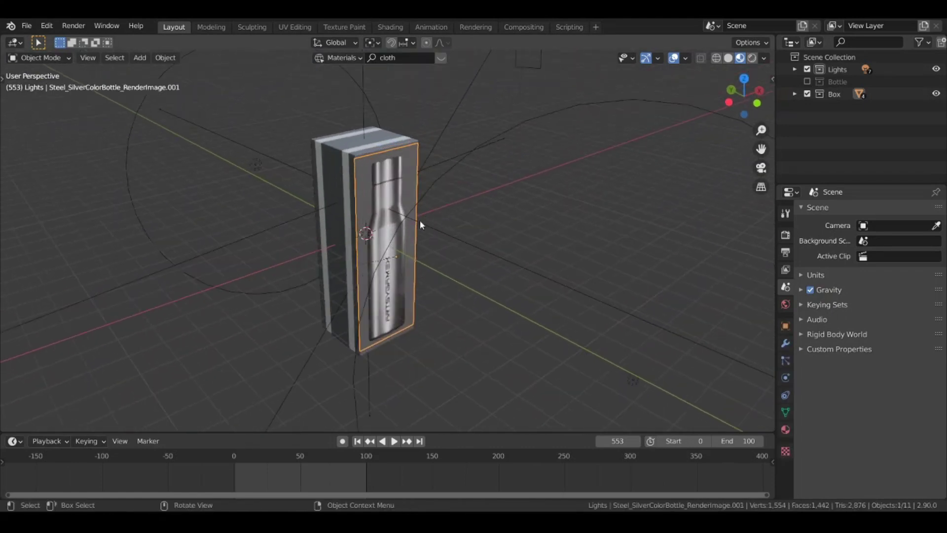
scroll(446, 220, "up", 3)
key("g")
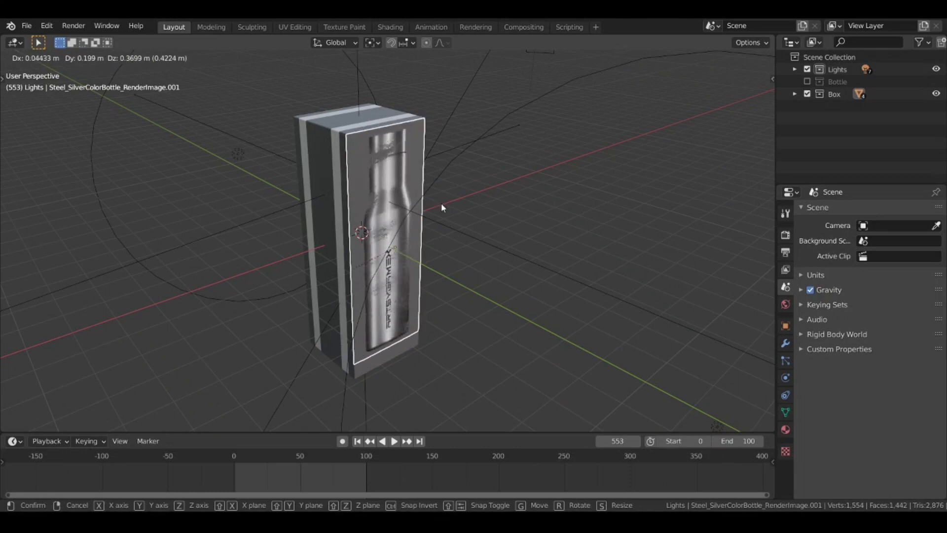
key("Escape")
middle_click_drag(371, 211, 348, 237)
left_click(347, 238)
key("g")
key("Escape")
In the right orthographic view, snap the 3D cursor to the world origin and add a camera there.
scroll(503, 236, "down", 5)
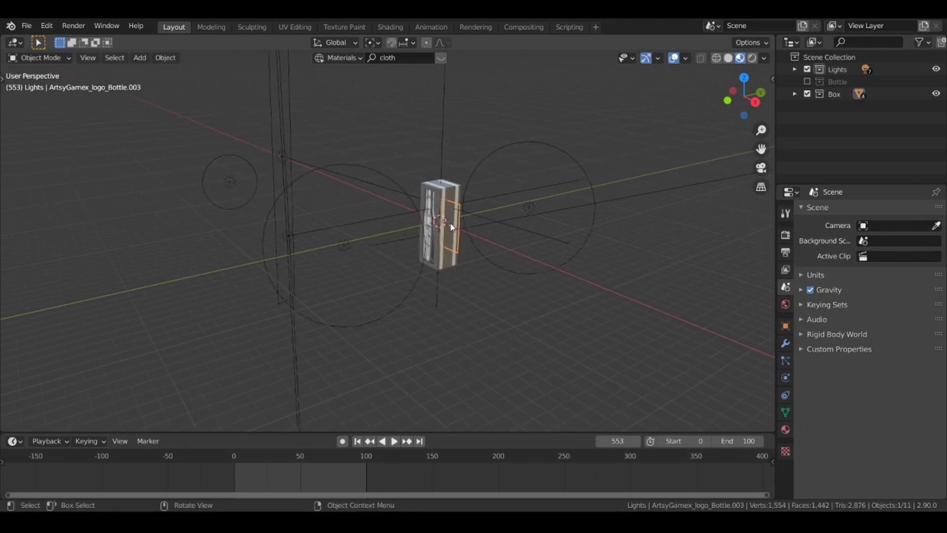
key("KP_3")
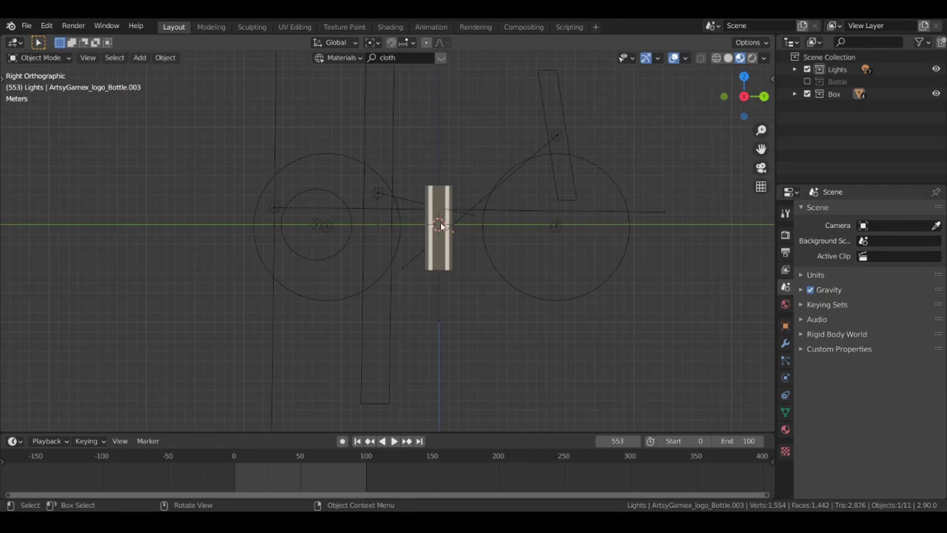
key("shift+s")
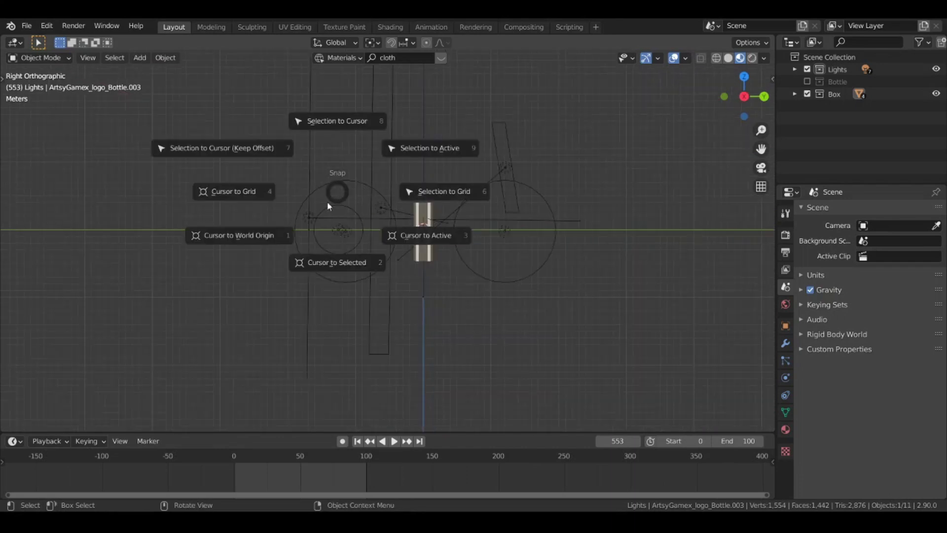
left_click(238, 238)
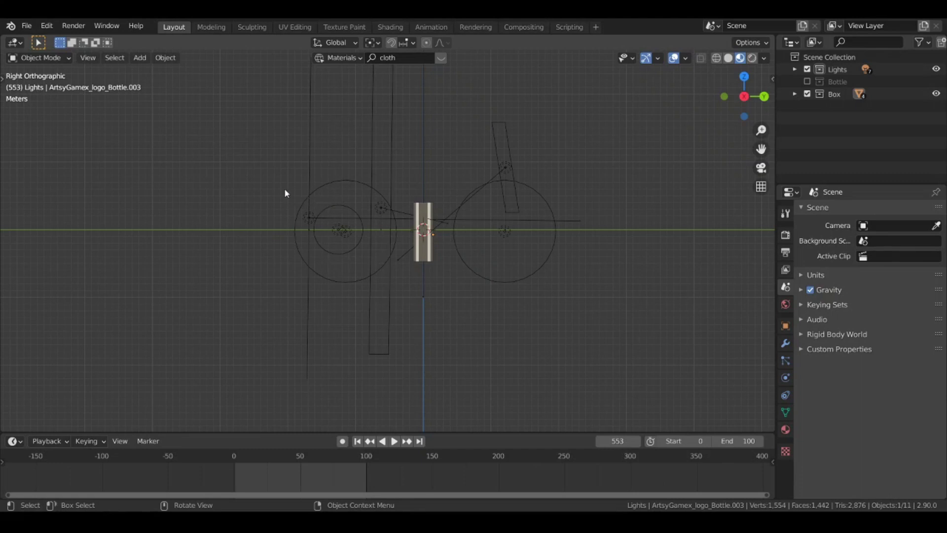
key("shift+a")
mouse_move(198, 310)
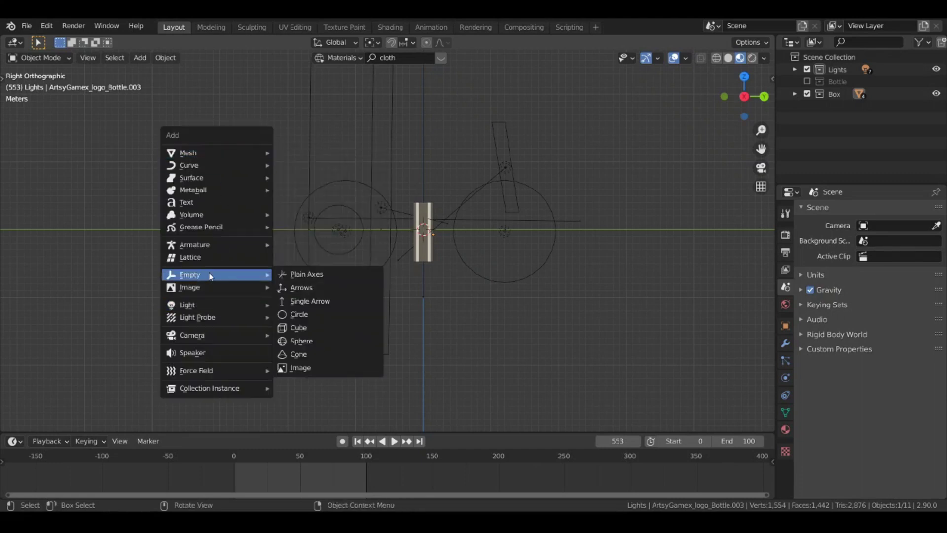
mouse_move(200, 336)
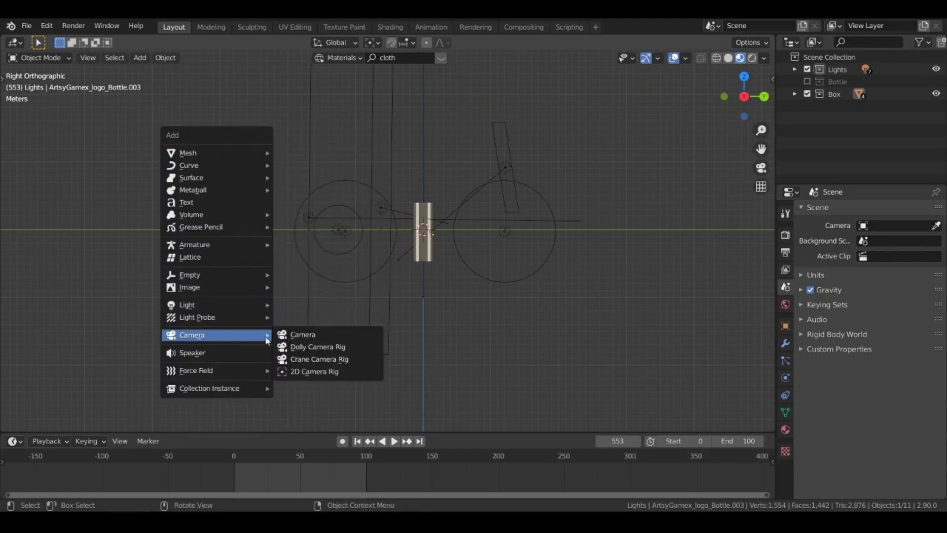
left_click(302, 336)
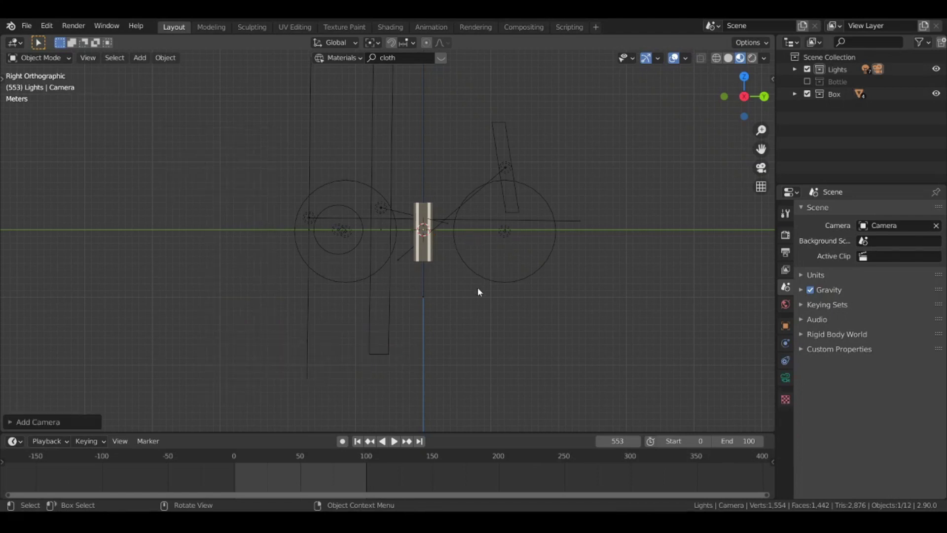
Move the new camera about -30 m along global Y and about 20 m up along global Z.
key("g")
key("y")
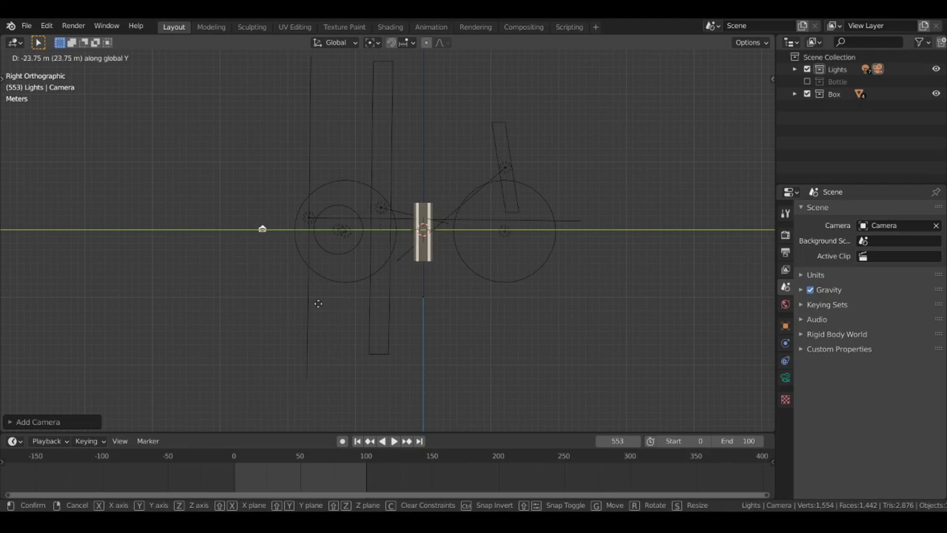
left_click(274, 306)
middle_click_drag(269, 290, 406, 343, "shift")
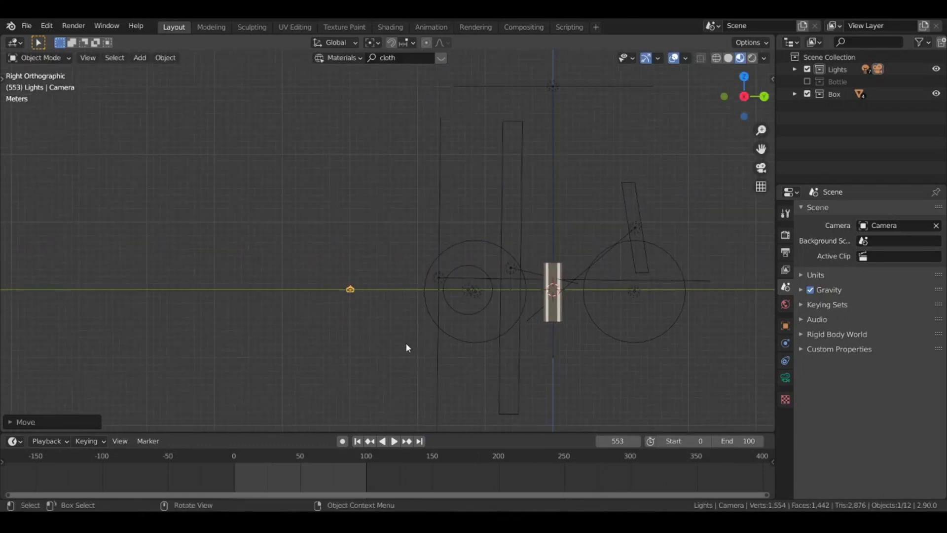
key("g")
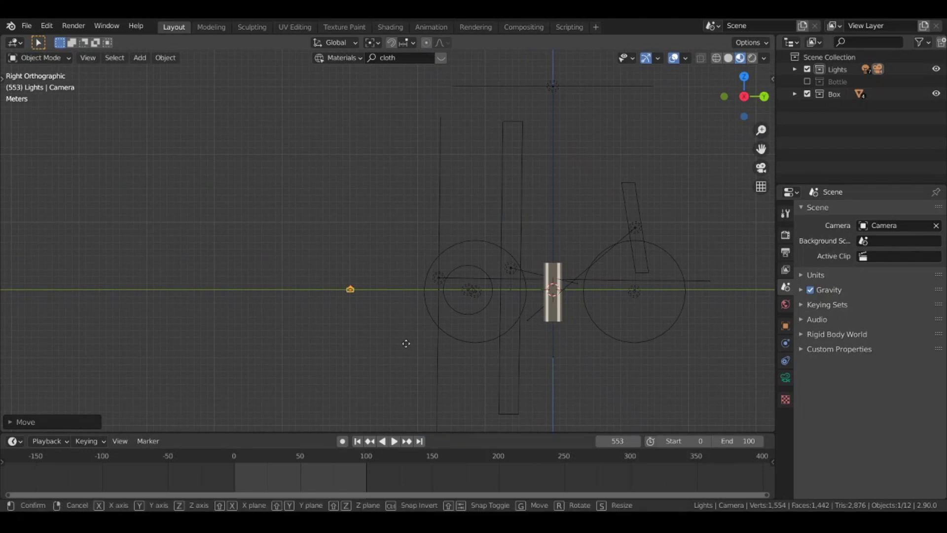
key("z")
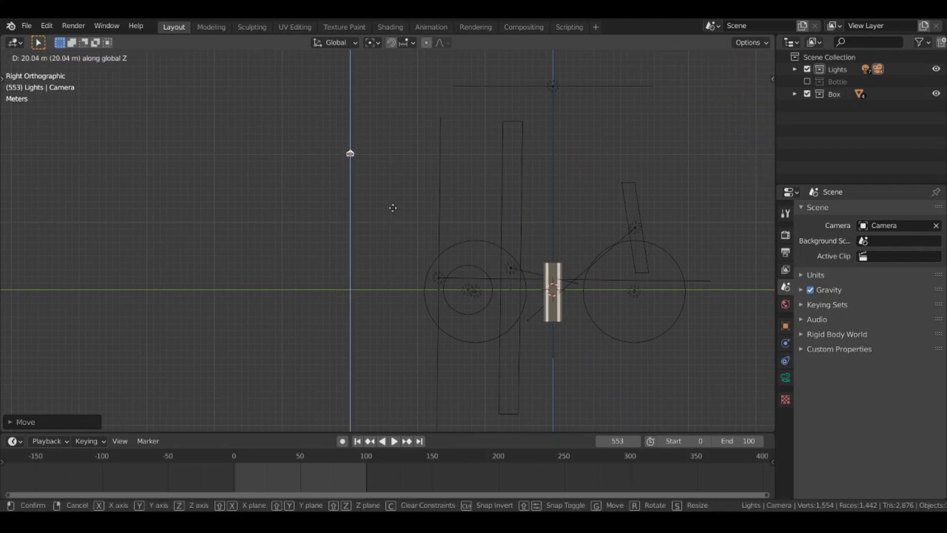
left_click(349, 206)
Rotate the camera -90° about the global Z axis so it faces the box.
middle_click_drag(381, 269, 416, 289)
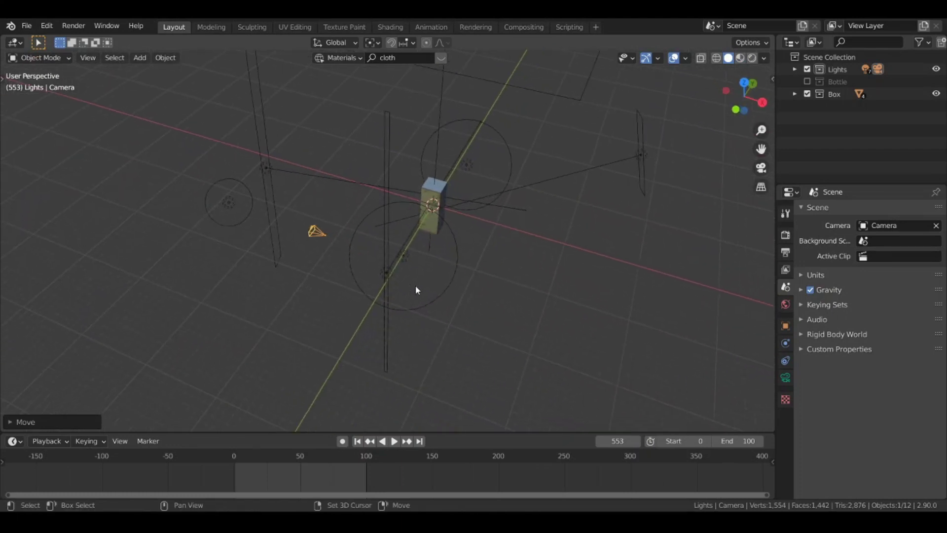
middle_click_drag(454, 244, 448, 272)
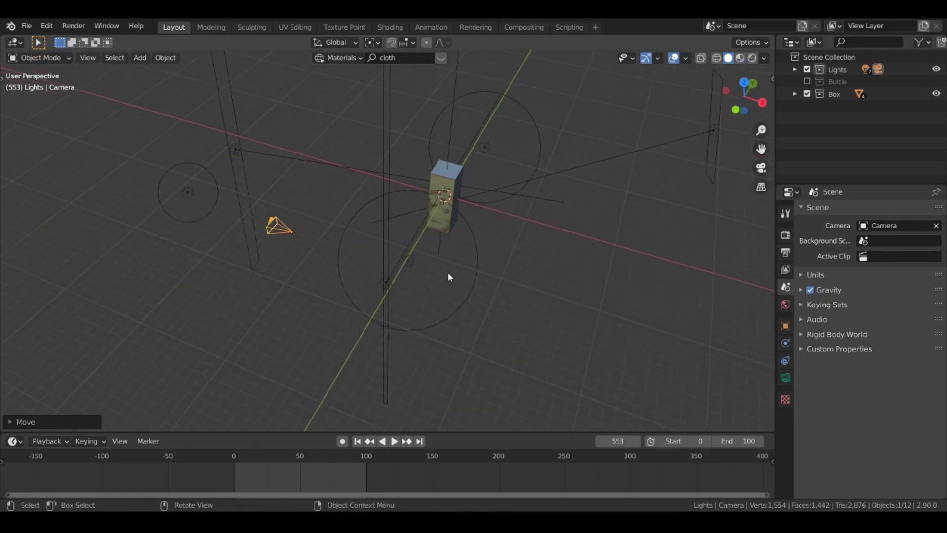
key("r")
key("z")
type("-90")
key("Return")
middle_click_drag(338, 298, 400, 256)
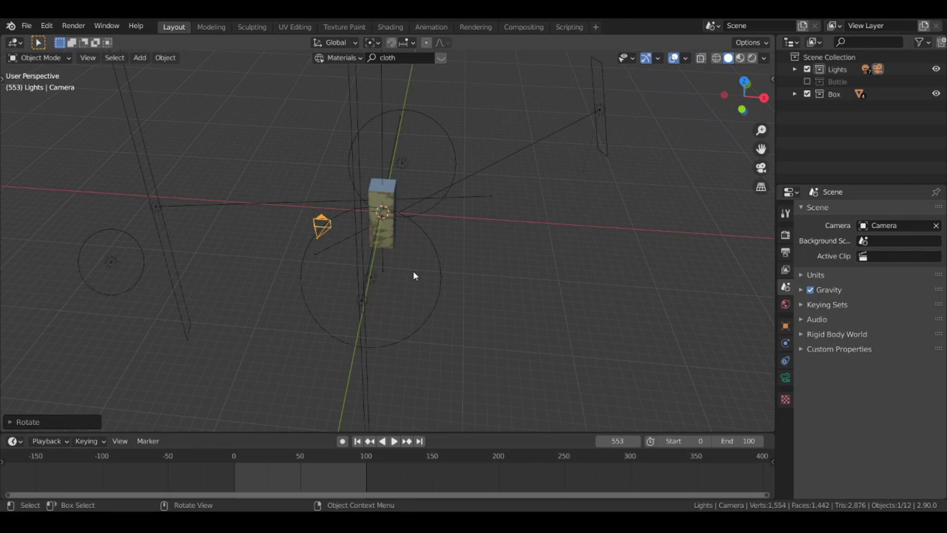
Looking through the camera, tilt it about -34.5° around global X to frame the box.
key("KP_0")
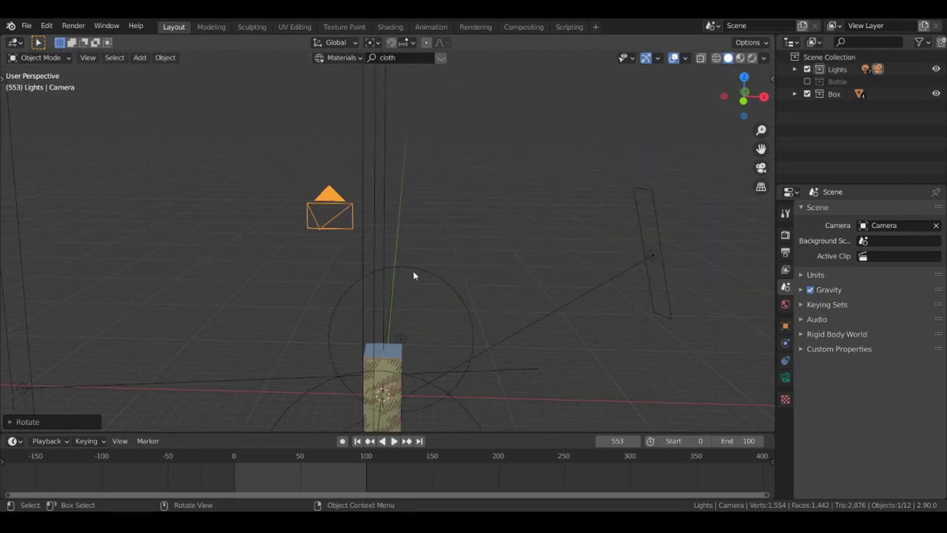
key("r")
key("x")
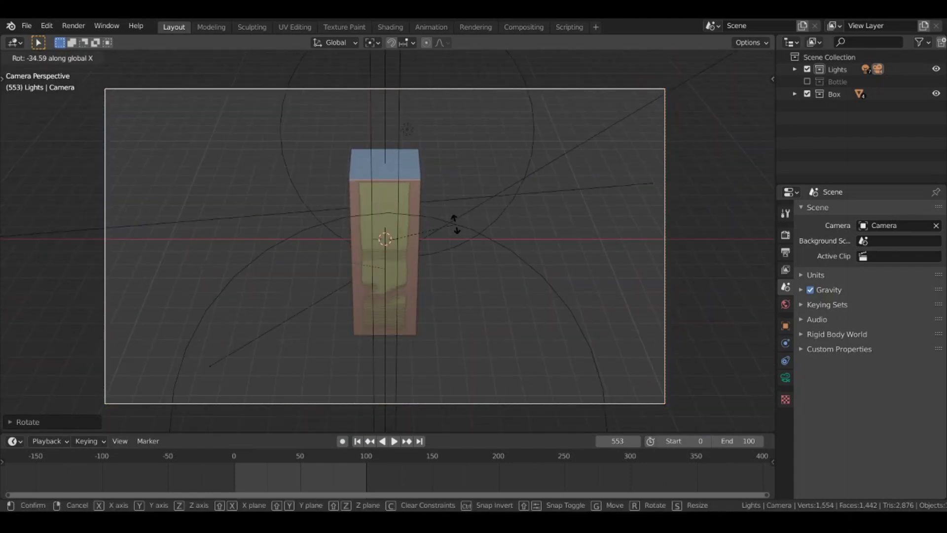
left_click(461, 242)
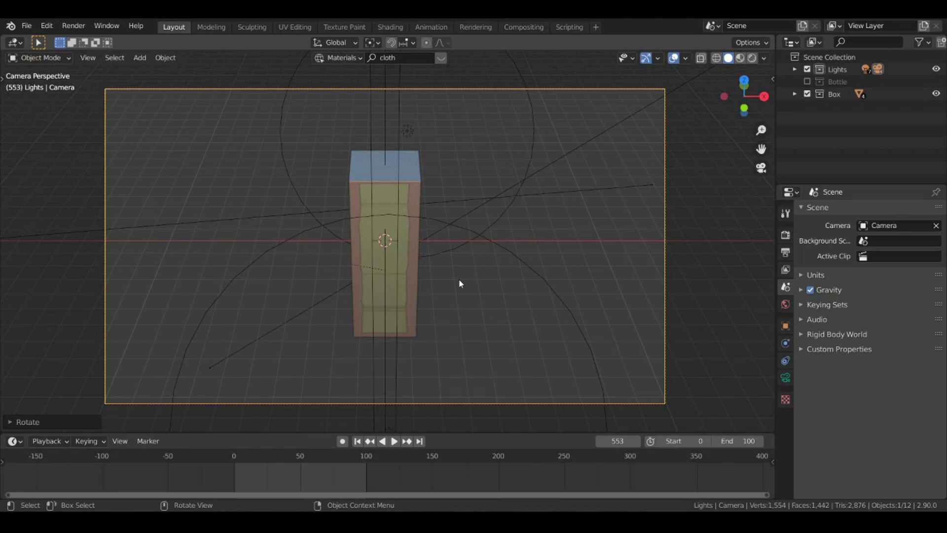
Duplicate the camera in the right view and move the copy straight down along Z to about ground-axis level.
key("KP_3")
scroll(379, 271, "down", 5)
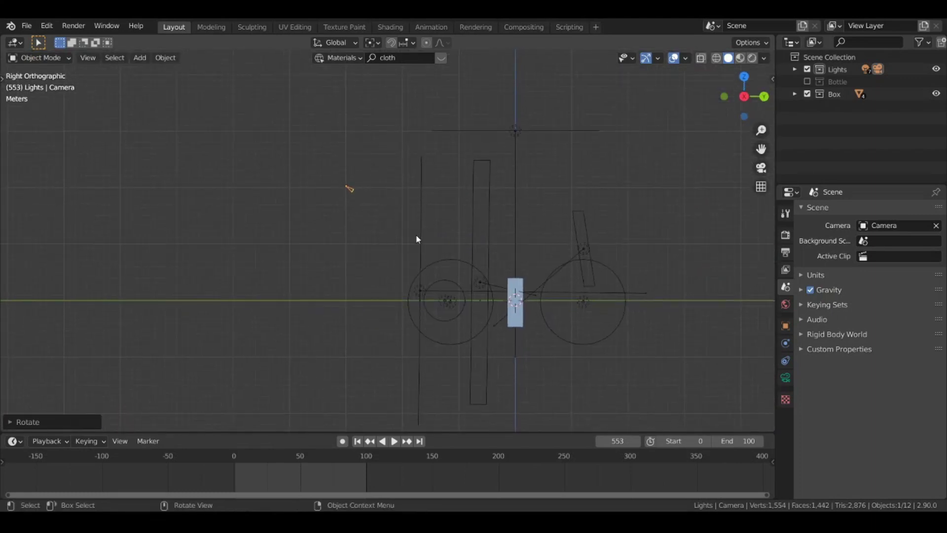
scroll(418, 239, "up", 1)
key("shift+d")
key("z")
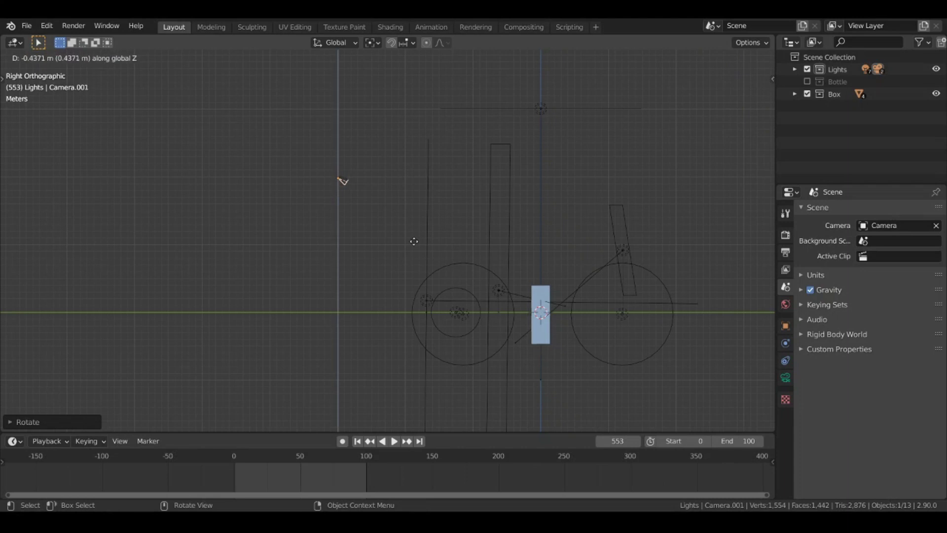
left_click(408, 369)
middle_click_drag(424, 279, 444, 271, "shift")
scroll(440, 253, "up", 1)
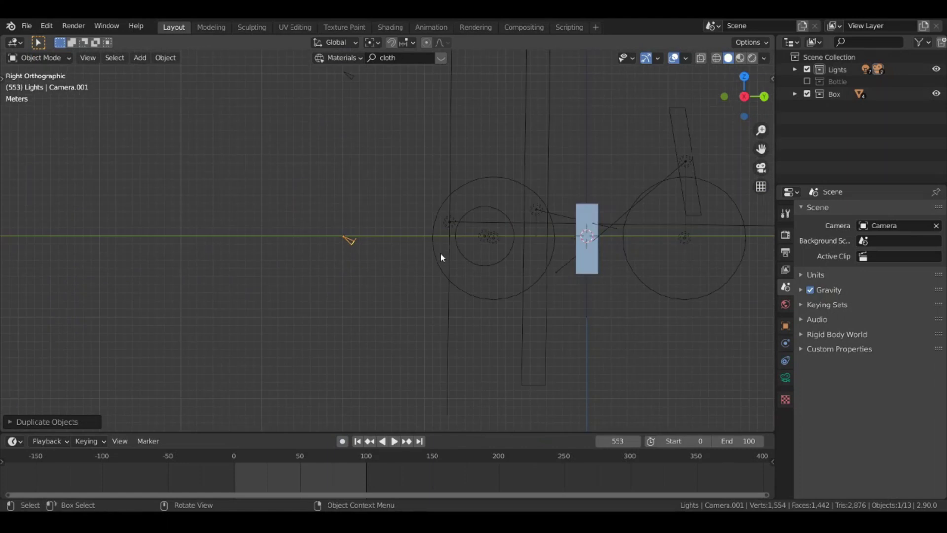
Set the duplicated camera's Z location to 0 m and its X rotation to 90°.
key("n")
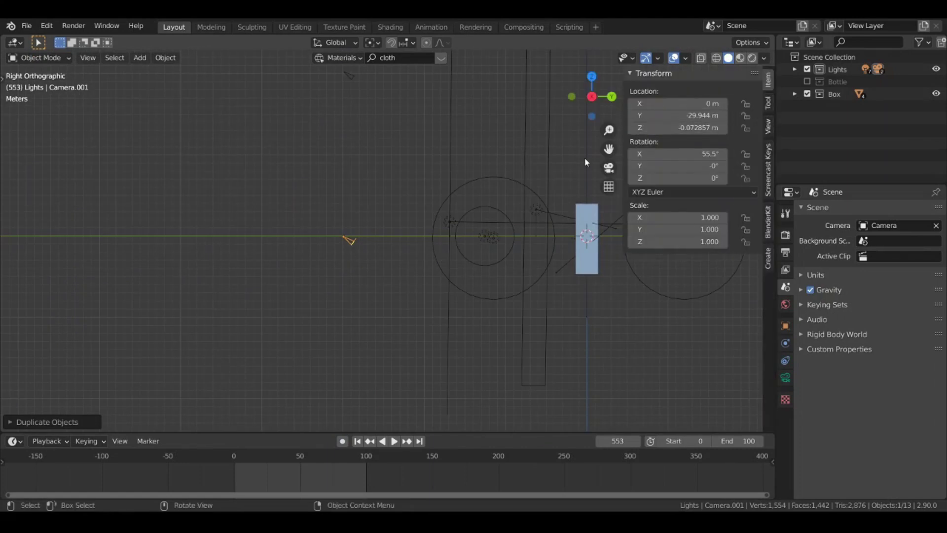
left_click(674, 129)
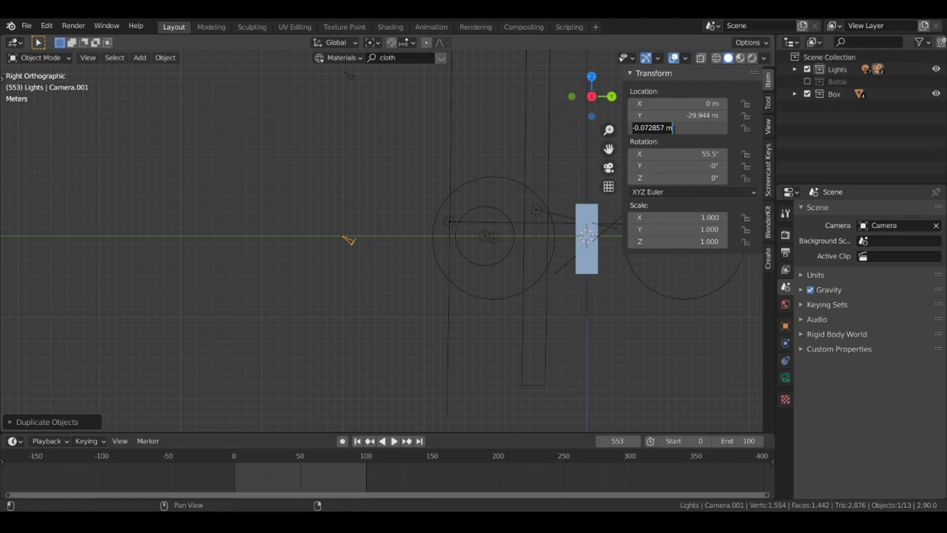
type("0")
key("Return")
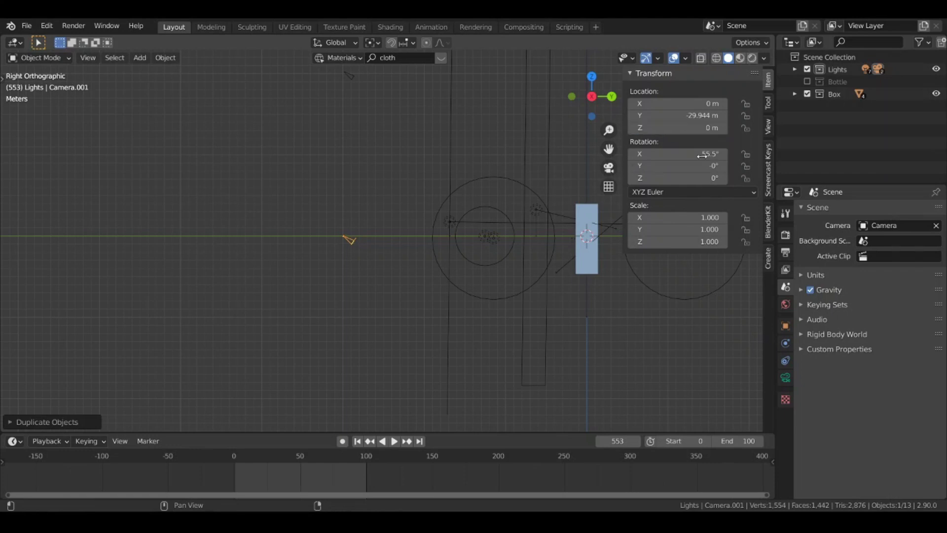
left_click(676, 158)
type("90")
key("Return")
key("KP_0")
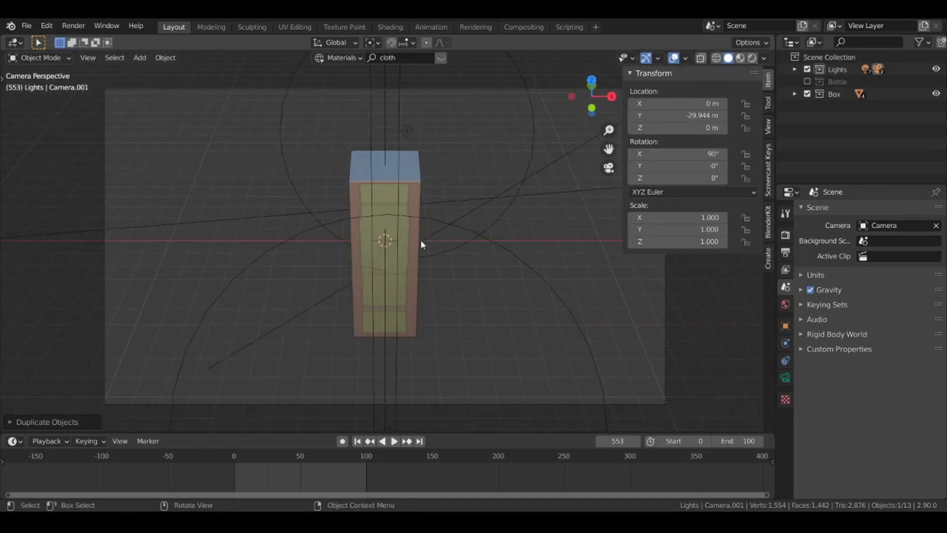
key("KP_0")
middle_click_drag(495, 280, 494, 321, "shift")
scroll(448, 280, "up", 1)
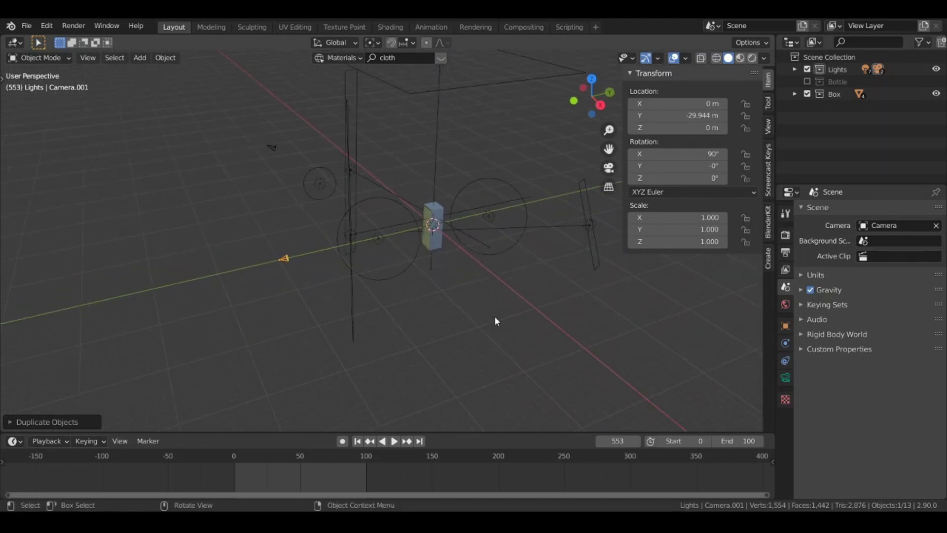
Re-enable the Bottle collection, expand it to list its objects, and exclude the Box collection.
left_click(806, 81)
left_click(794, 81)
left_click(794, 81)
left_click(795, 143)
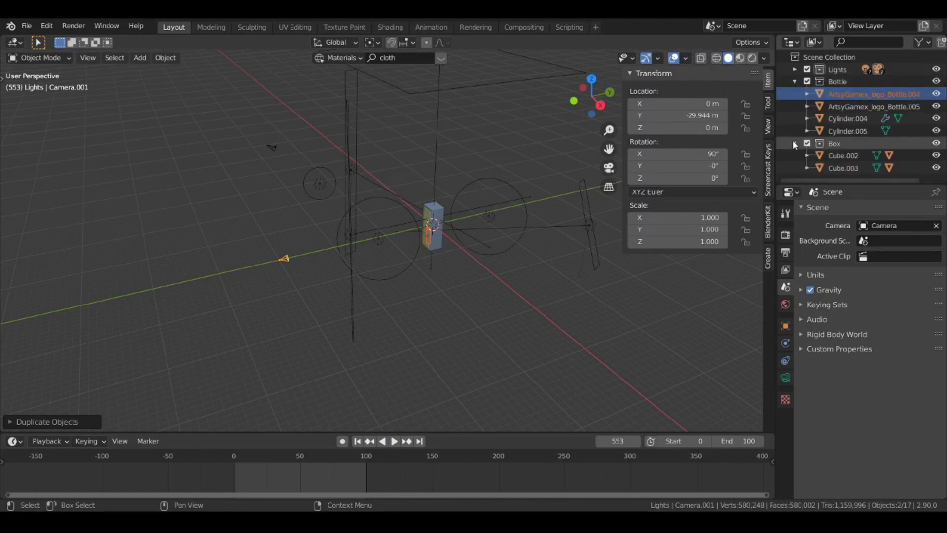
middle_click_drag(487, 238, 458, 232)
scroll(457, 232, "up", 3)
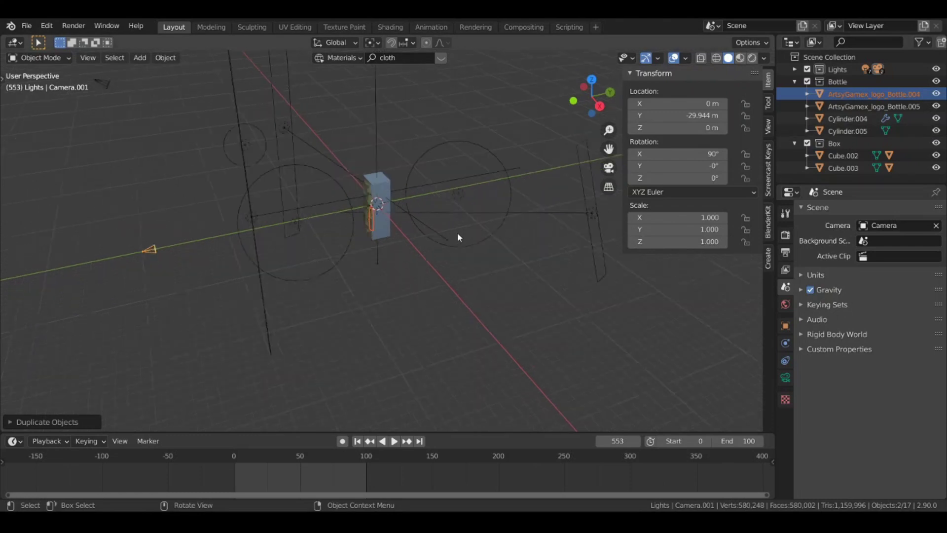
left_click(808, 143)
middle_click_drag(365, 202, 349, 165, "shift")
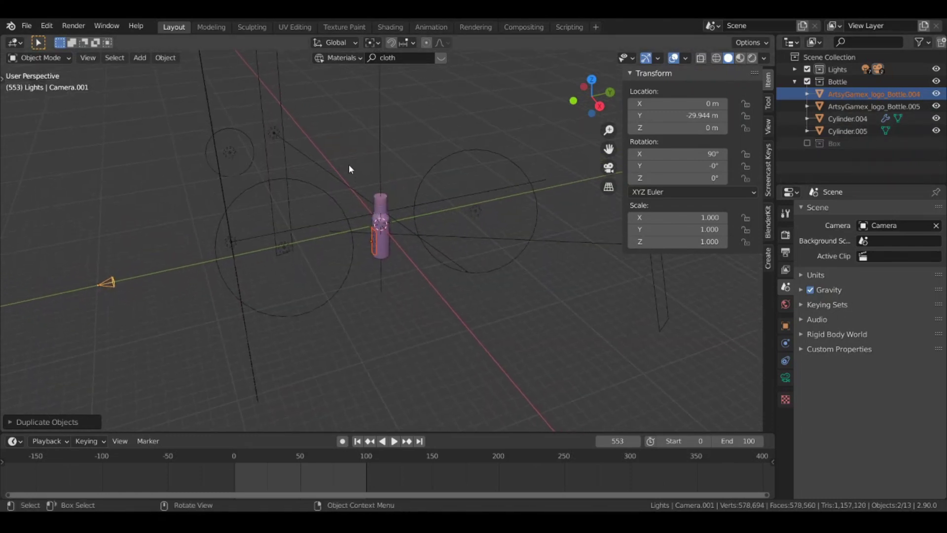
Add a plain-axes empty at the world origin and scale it up to about 3.6.
key("shift+a")
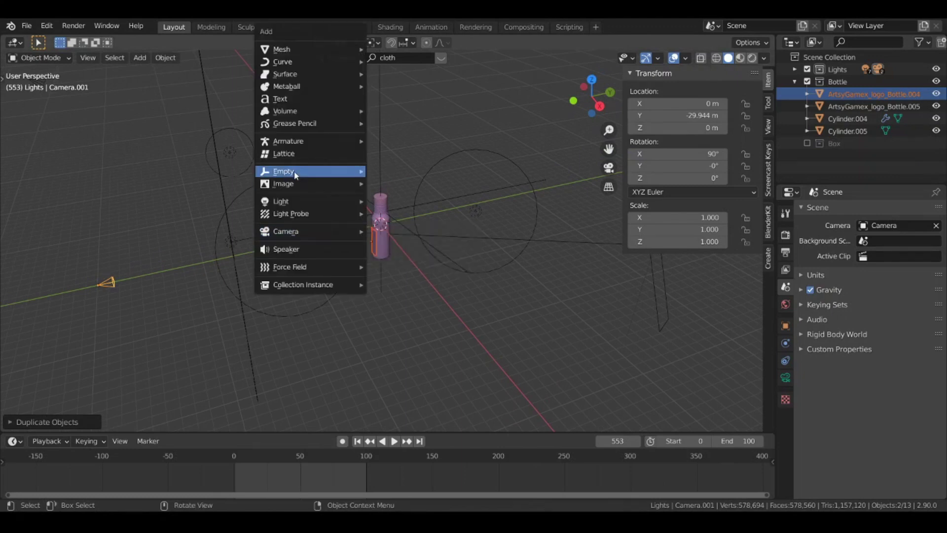
mouse_move(296, 173)
left_click(400, 170)
key("s")
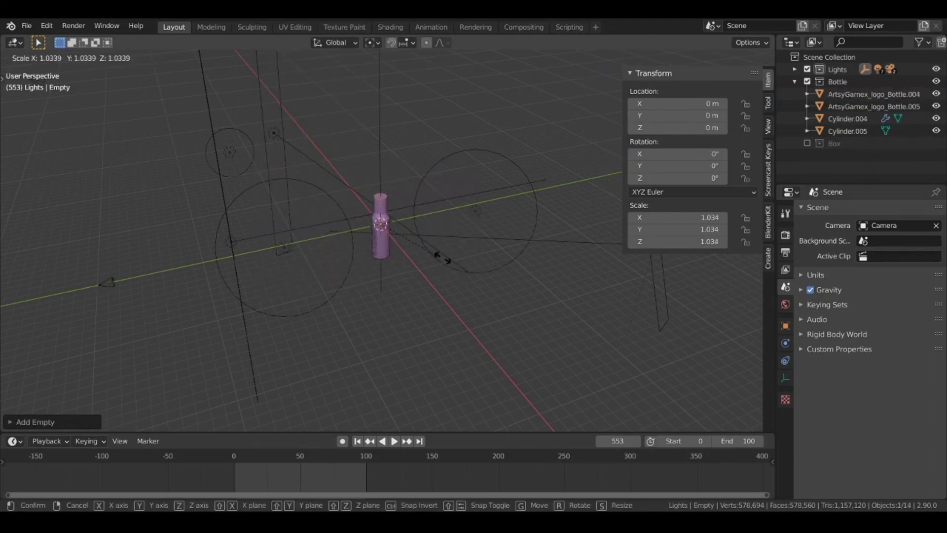
left_click(444, 208)
Move the new empty out of the Lights collection and into the Bottle collection.
scroll(375, 232, "up", 3)
left_click(796, 70)
left_click_drag(839, 156, 817, 58)
left_click(795, 70)
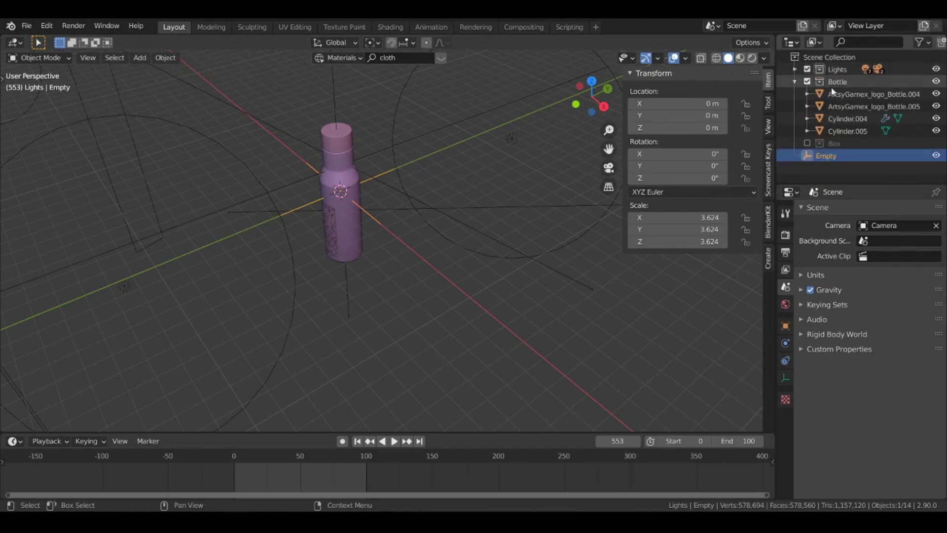
left_click_drag(827, 155, 829, 81)
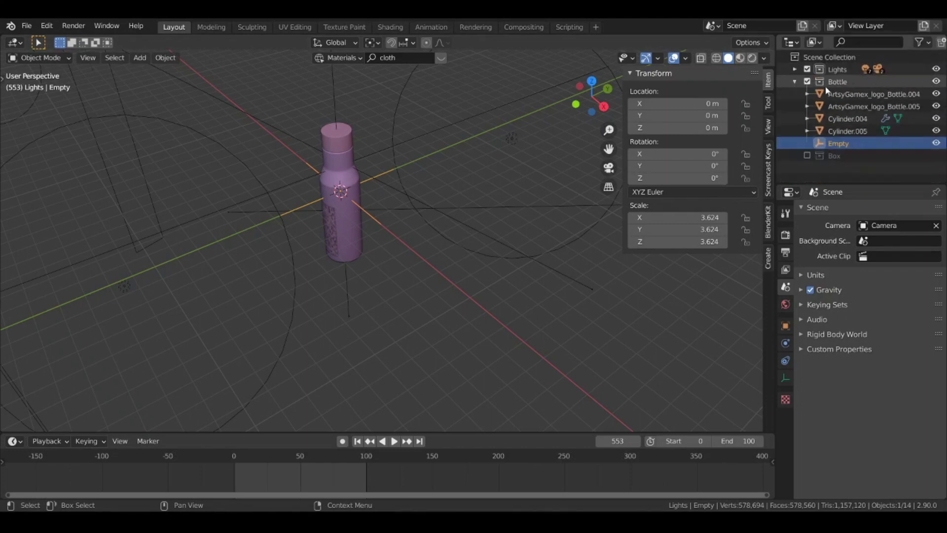
Parent the two bottle logo meshes, Cylinder.004 and Cylinder.005 to the empty using Object (Keep Transform).
left_click(859, 94)
left_click(846, 131, "shift")
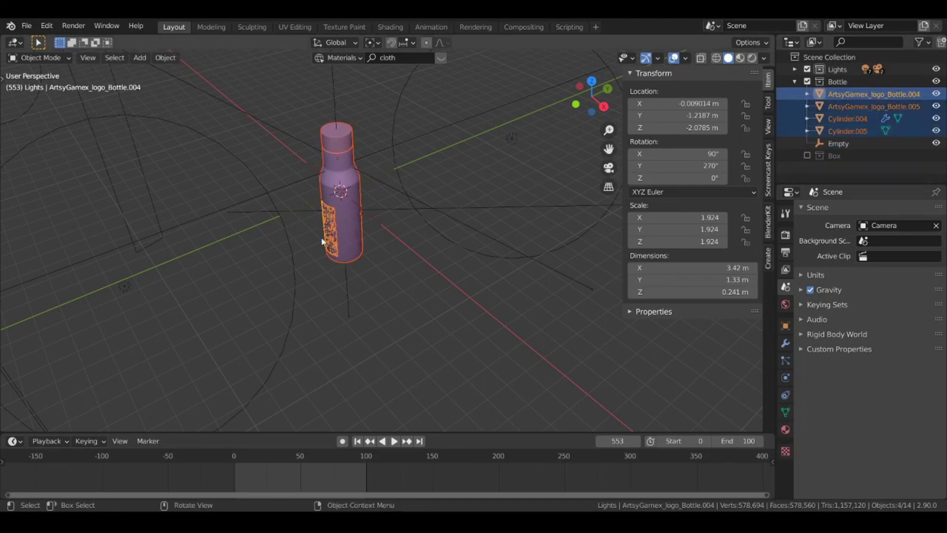
scroll(346, 235, "up", 2)
left_click(370, 212, "shift")
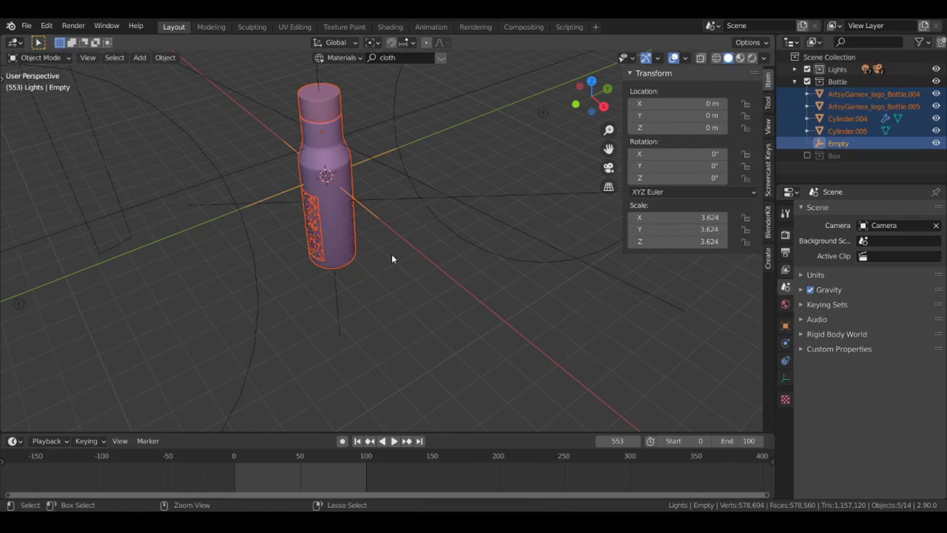
key("ctrl+p")
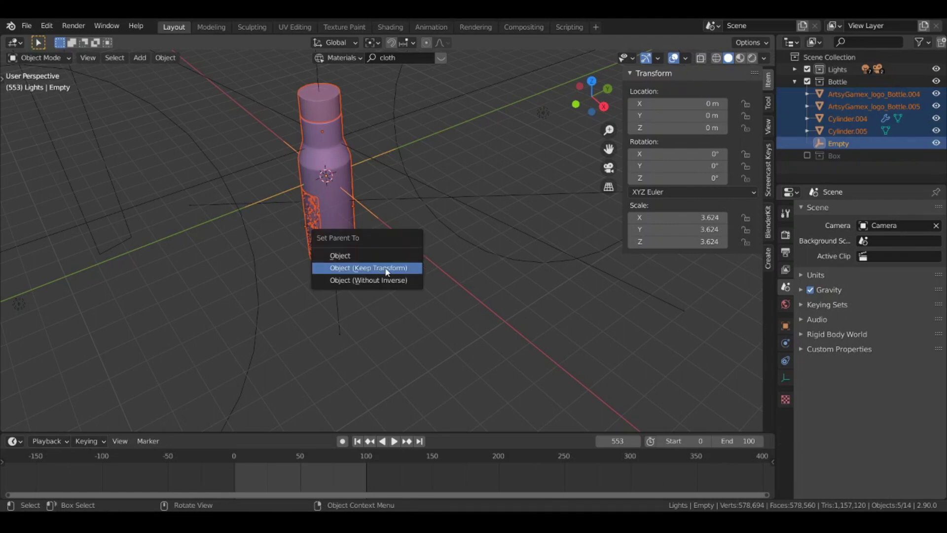
left_click(385, 270)
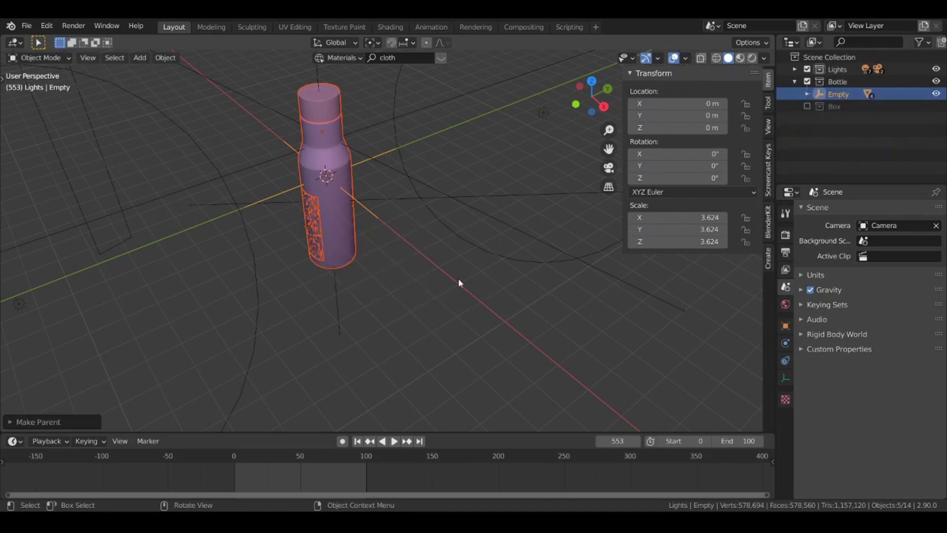
Collapse and exclude the Bottle collection, and re-enable the Box collection with its objects listed.
scroll(444, 267, "down", 2)
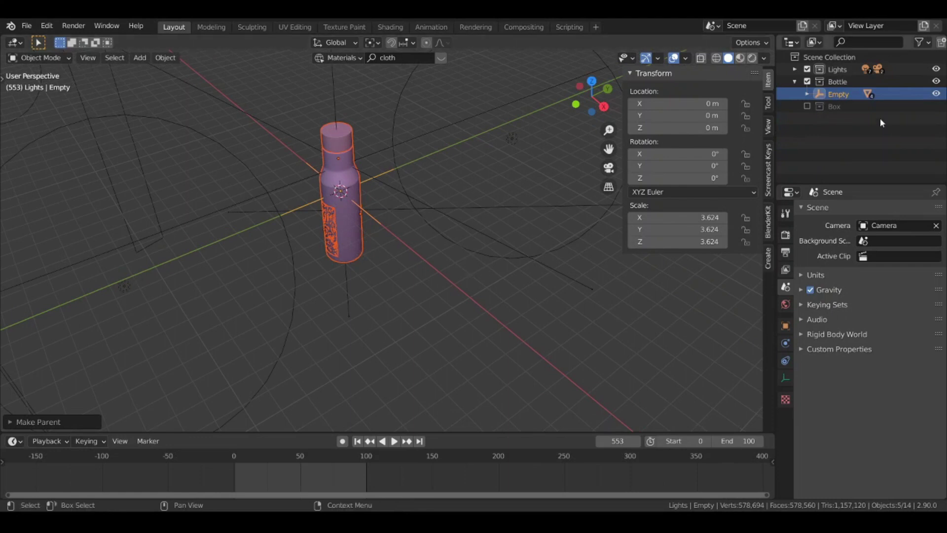
left_click(795, 81)
left_click(795, 94)
left_click(808, 93)
left_click(807, 82)
left_click(769, 222)
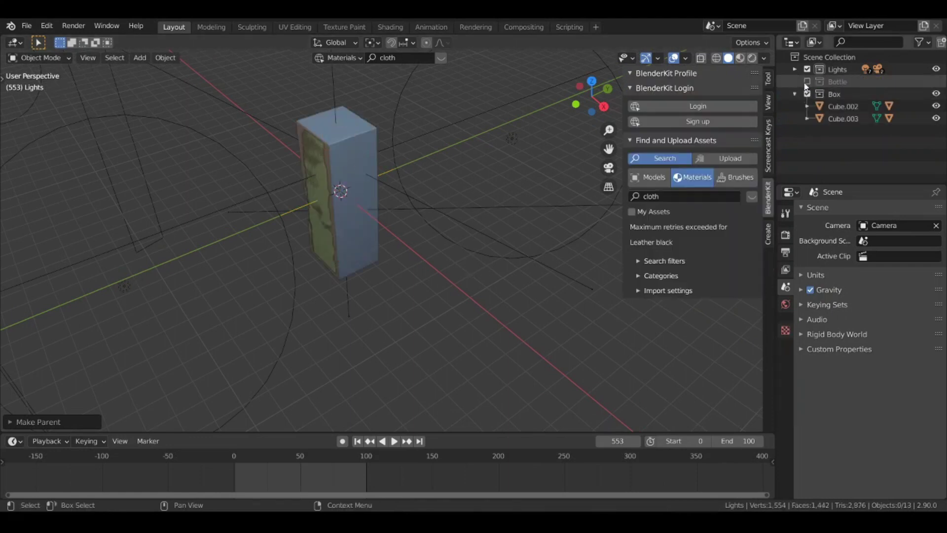
Make Box the active collection and add a plain-axes empty in it, scaled up to about 6.04.
left_click(858, 94)
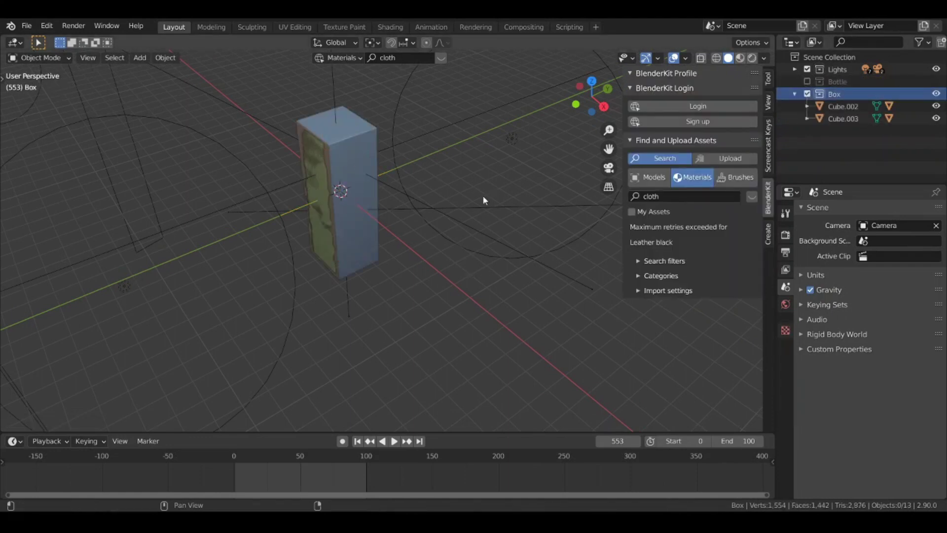
key("shift+a")
mouse_move(310, 192)
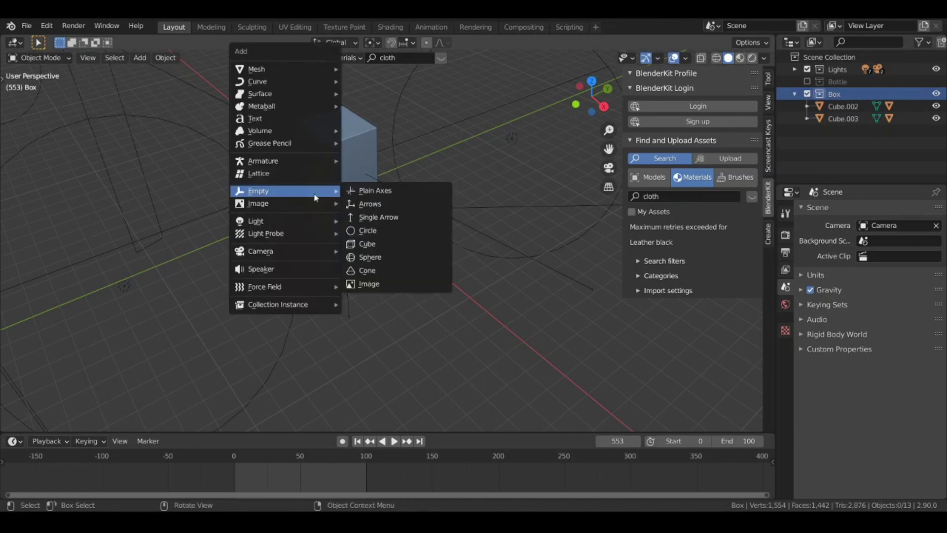
left_click(373, 192)
key("s")
key("Escape")
Parent Cube.002 and Cube.003 to the box's empty using Object (Keep Transform).
left_click(843, 106)
left_click(843, 118, "shift")
left_click(403, 253, "shift")
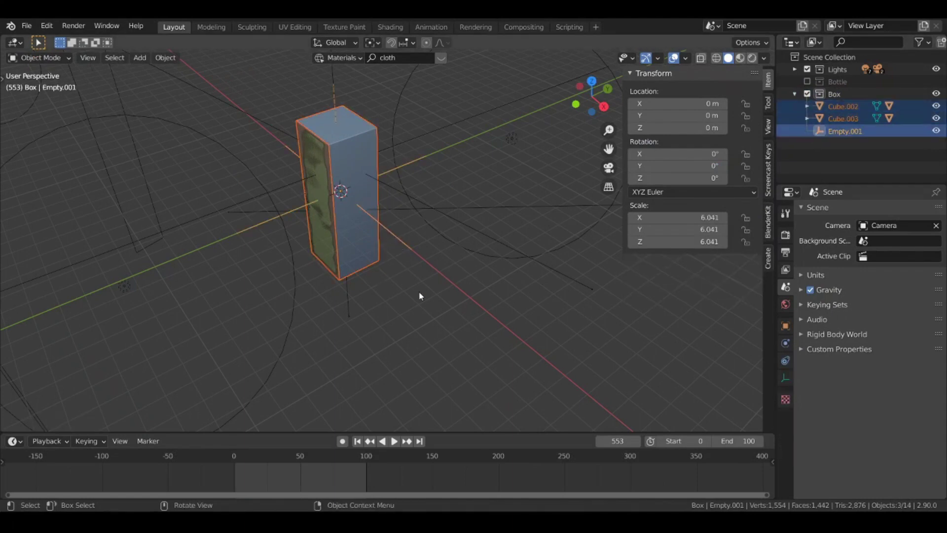
key("ctrl+p")
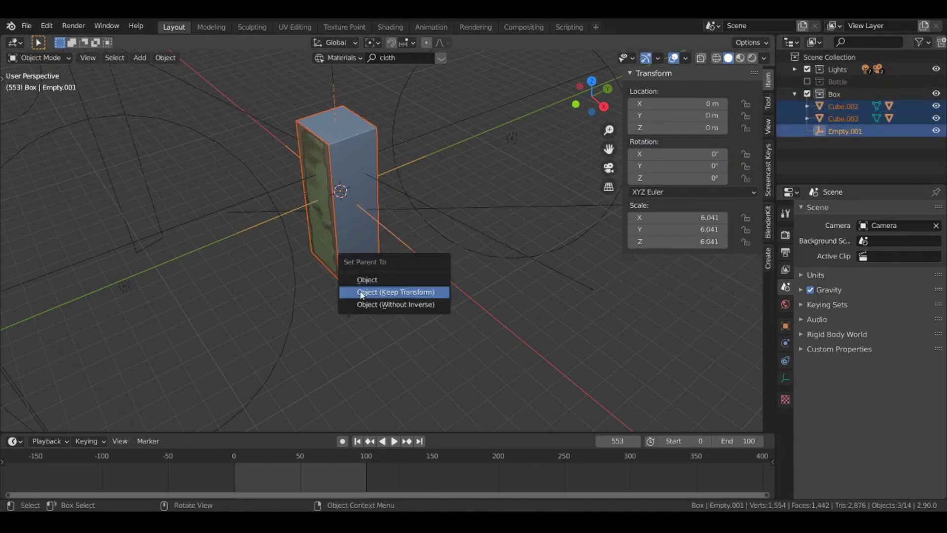
left_click(396, 293)
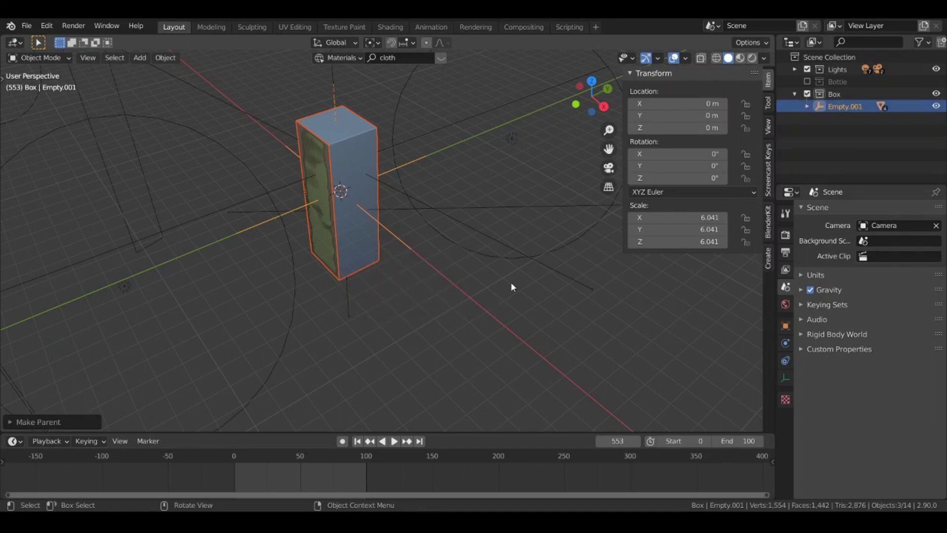
Collapse and exclude the Box collection, and re-enable the Bottle collection.
scroll(511, 285, "down", 2)
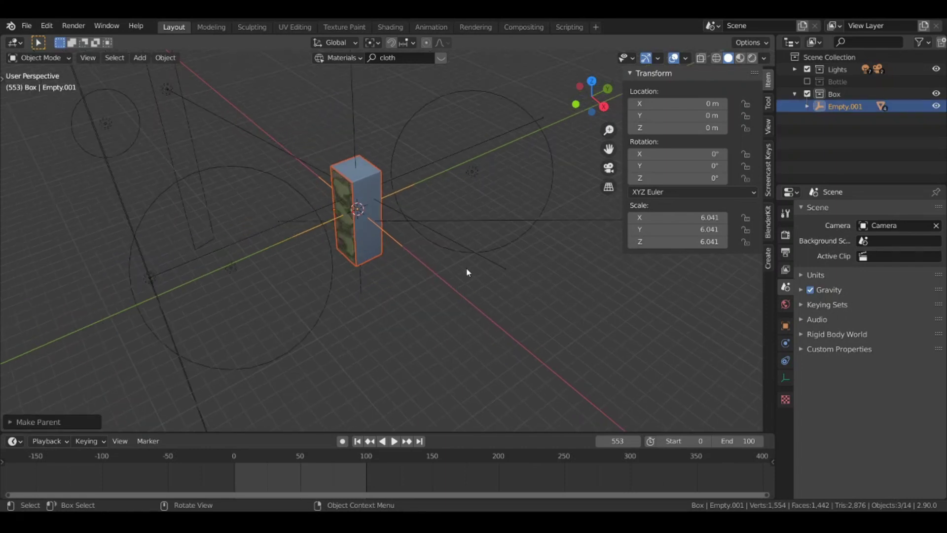
left_click(795, 94)
left_click(808, 94)
left_click(808, 81)
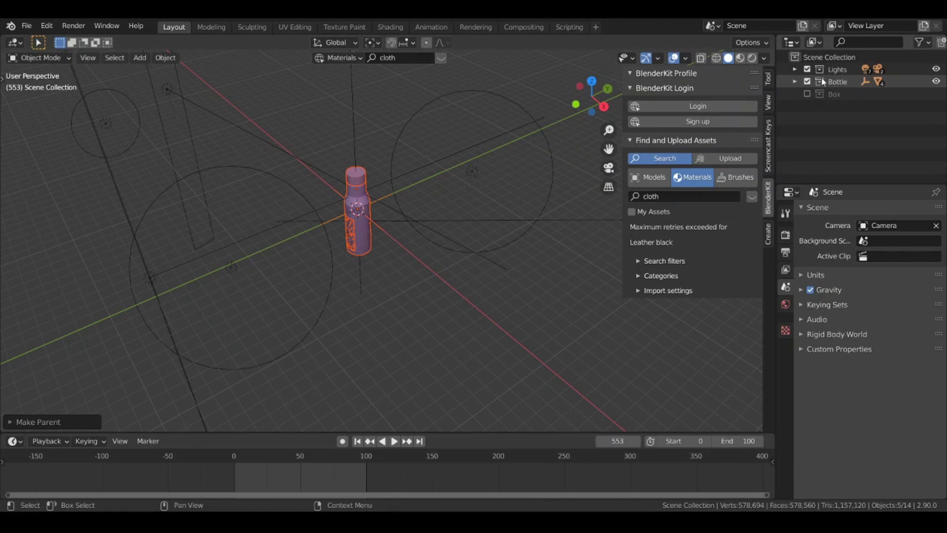
Duplicate the Bottle collection twice and exclude both copies from the view layer.
right_click(835, 81)
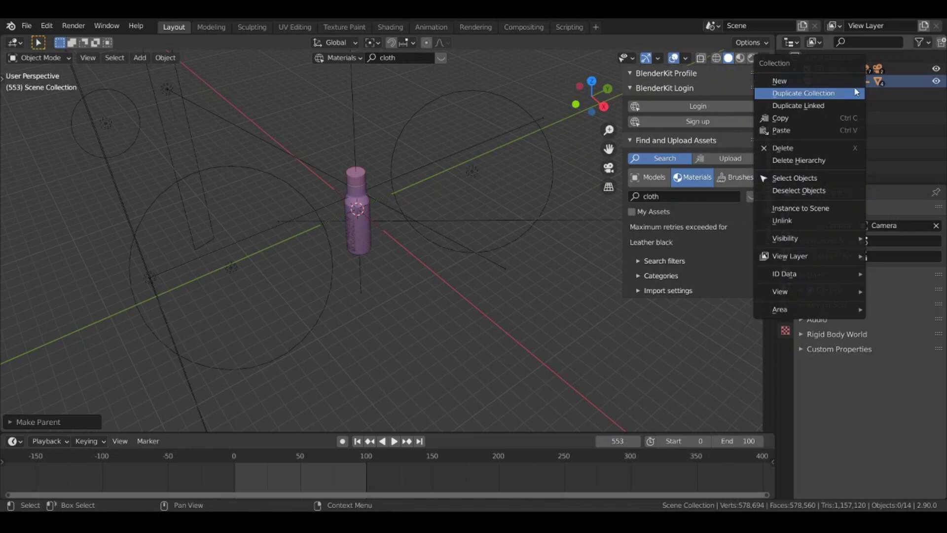
left_click(855, 92)
right_click(817, 87)
key("Escape")
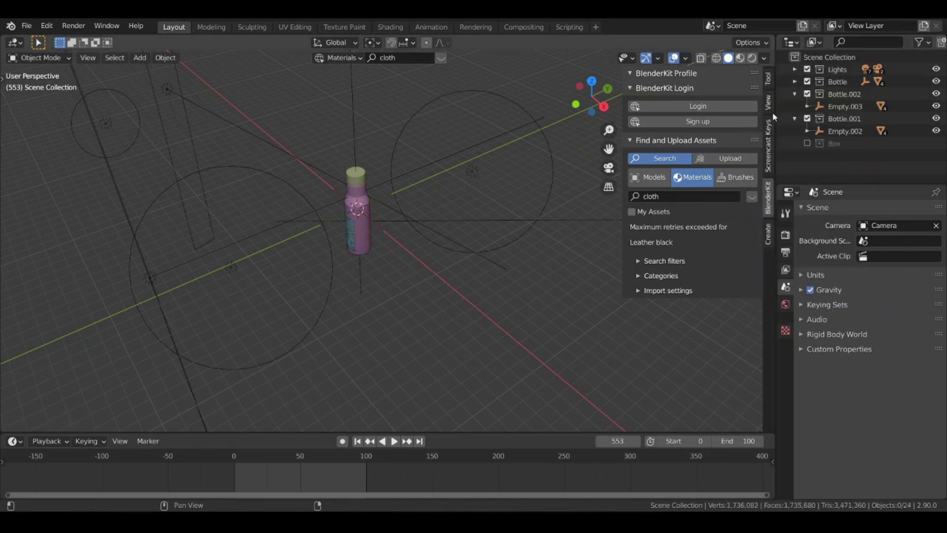
left_click(807, 131)
left_click(808, 118)
left_click(807, 94)
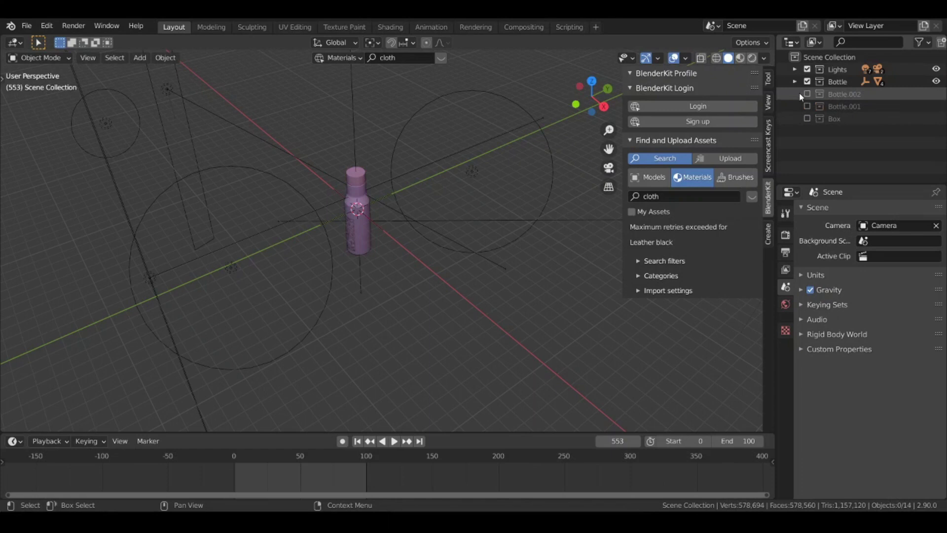
Move the Box collection directly below Bottle and re-enable it, viewing the scene through the camera.
left_click_drag(836, 118, 803, 94)
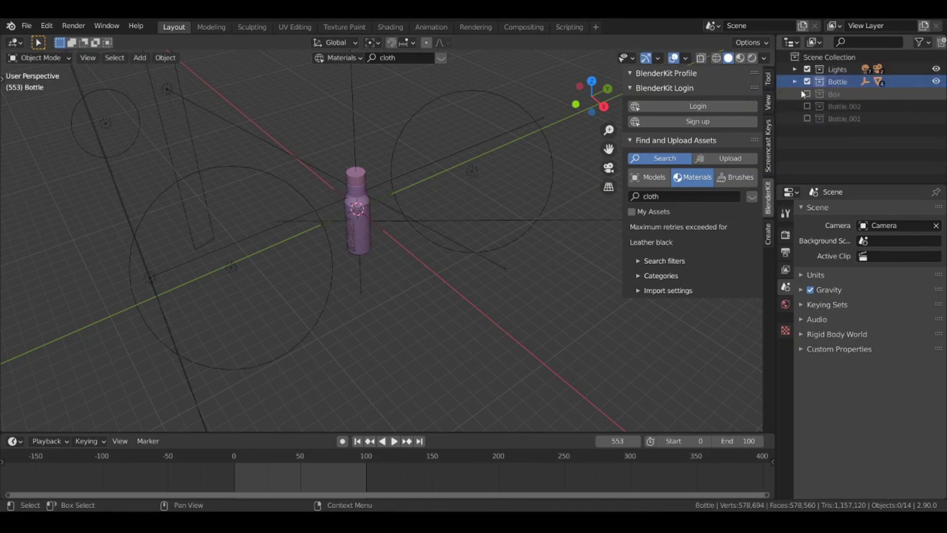
left_click(807, 94)
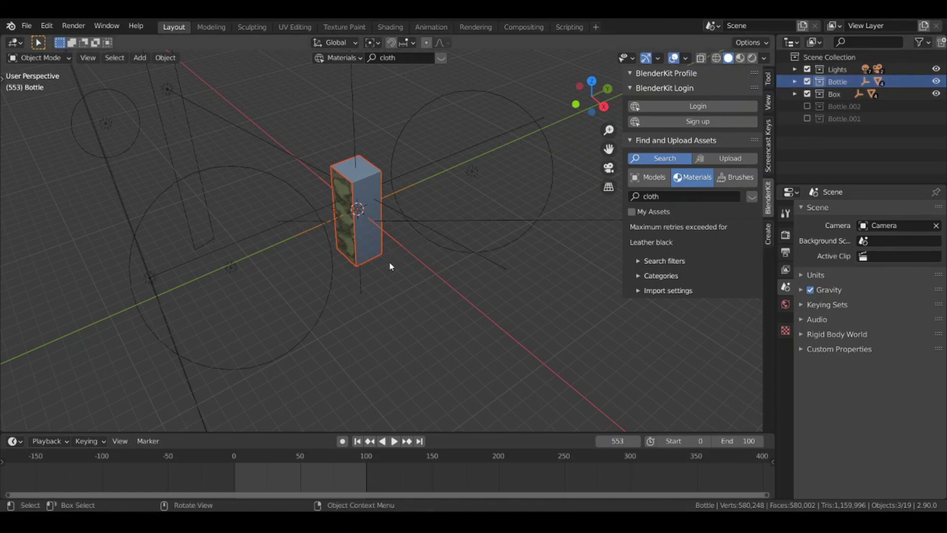
key("KP_0")
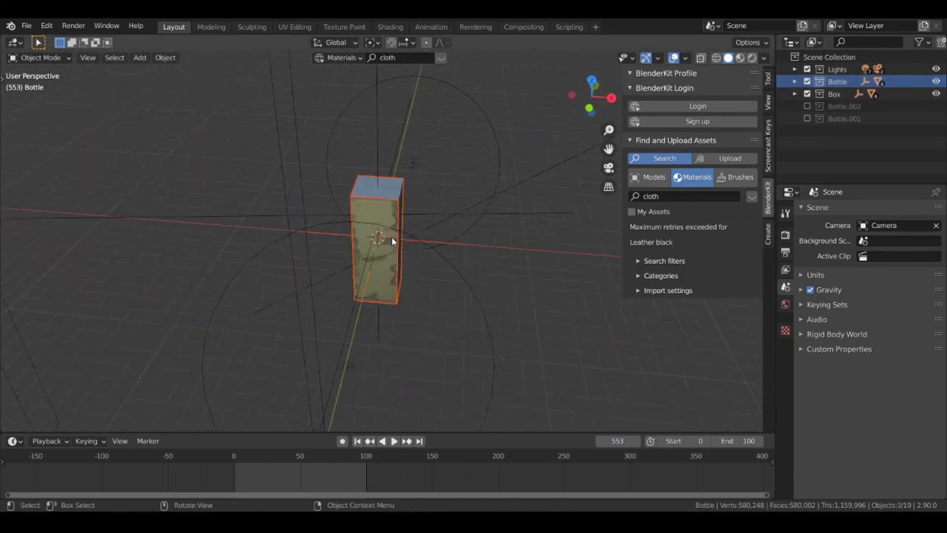
Select the bottle's and the box's empties together and rotate them -90° around global X.
left_click(796, 82)
left_click(795, 106)
left_click(835, 96)
left_click(839, 119, "ctrl")
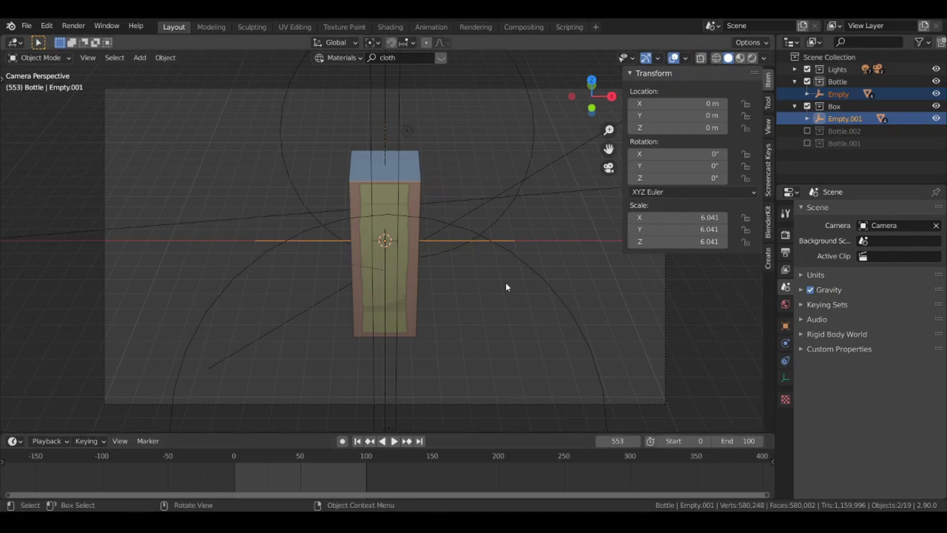
key("r")
key("x")
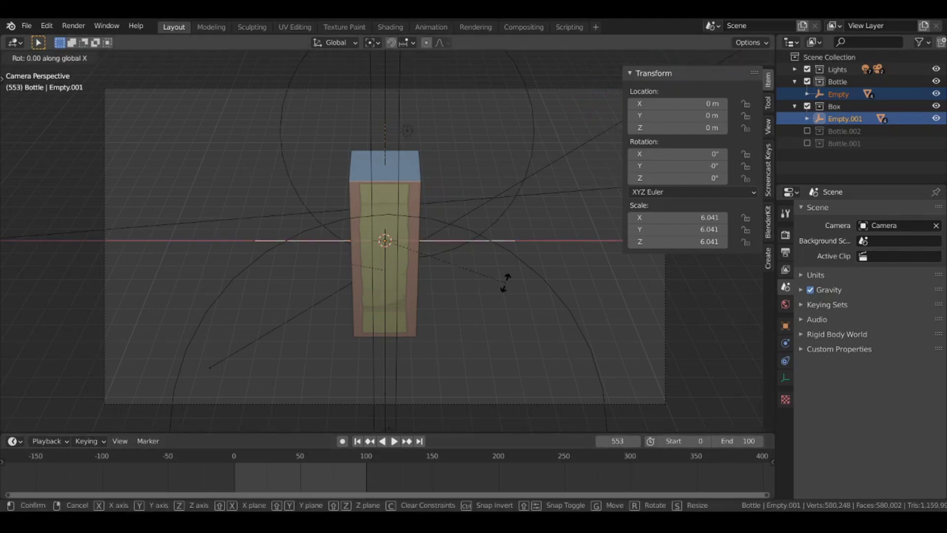
type("-90")
key("Return")
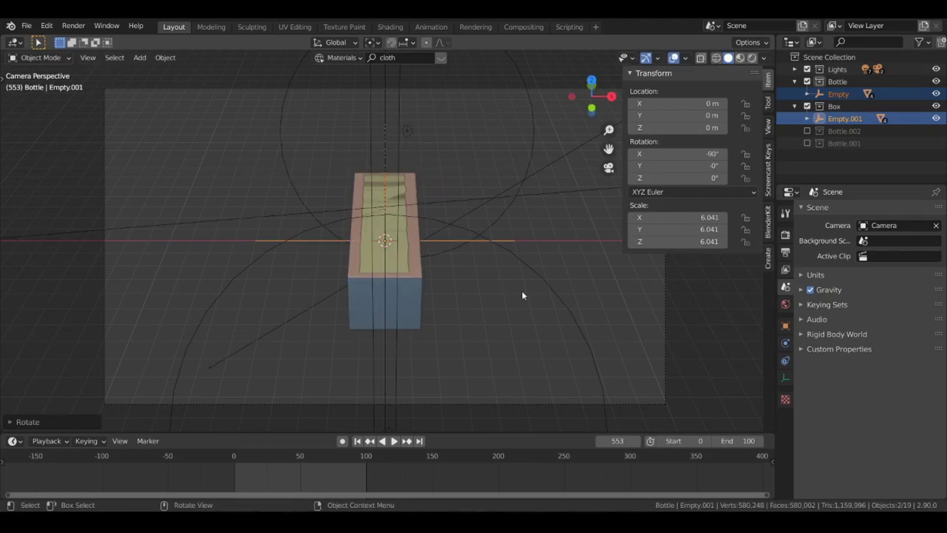
Rotate both empties 90° around global Z and switch the viewport to Material Preview shading.
key("r")
key("z")
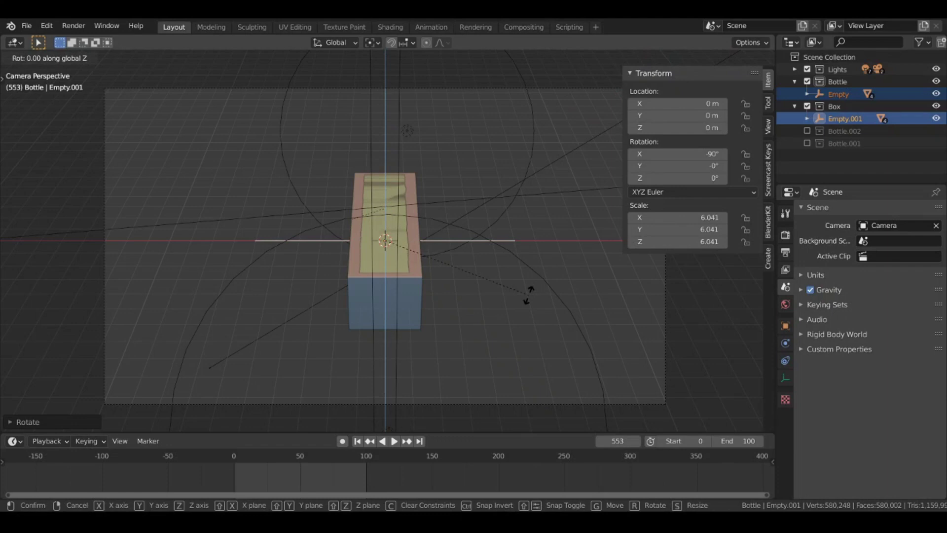
type("90")
key("Return")
key("z")
left_click(442, 331)
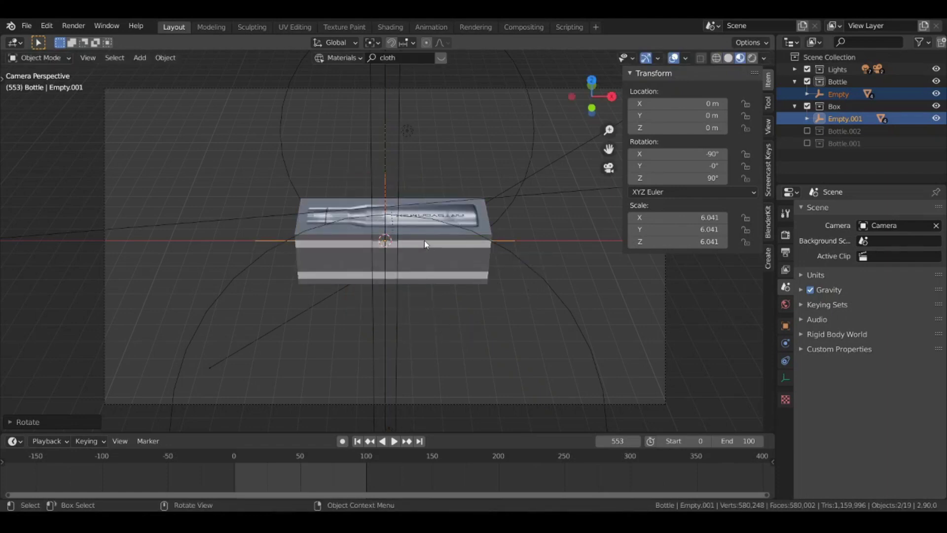
Try to rotate the box's bottle-shaped insert, Cube.003, around global Z.
left_click(424, 241)
key("r")
key("z")
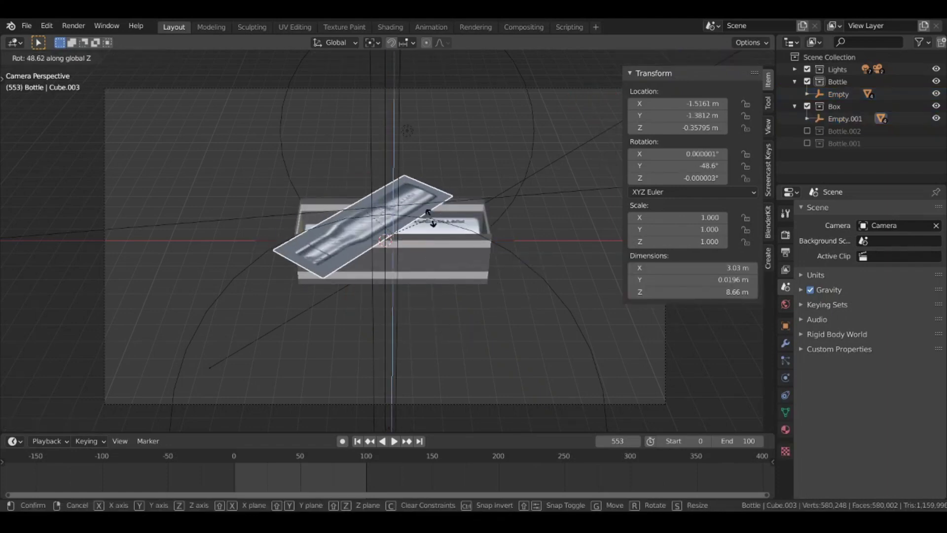
left_click(495, 304)
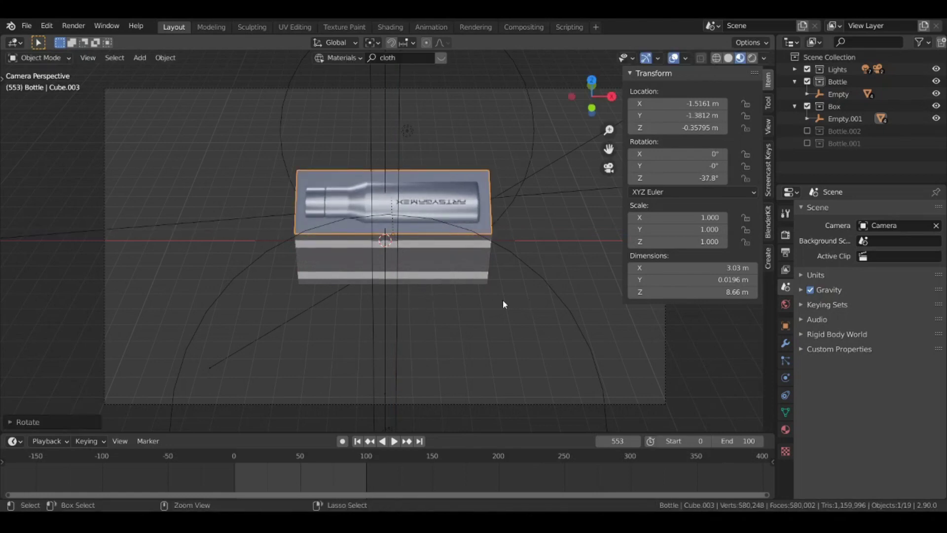
key("ctrl+z")
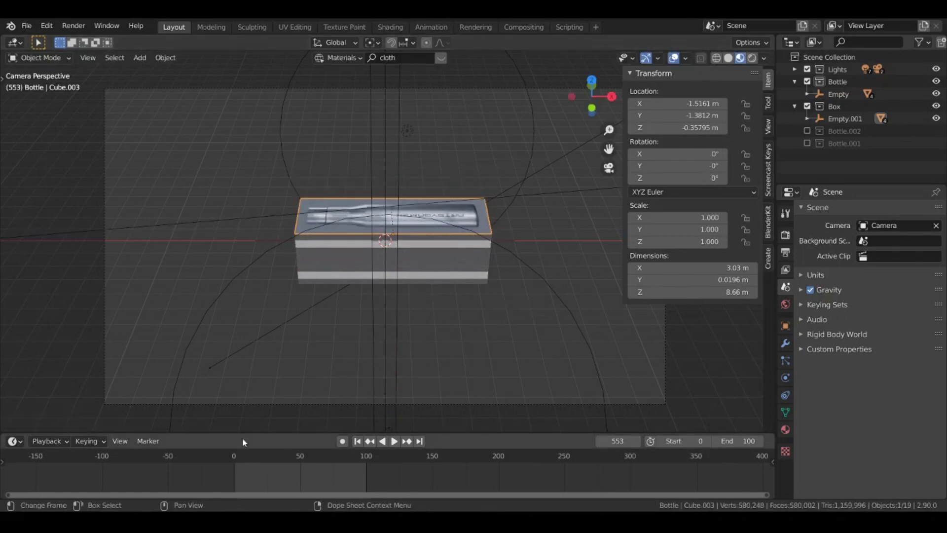
Move both empties together in the horizontal plane to about X 7.04 m, Y -10.35 m, with Z locked.
left_click(828, 93)
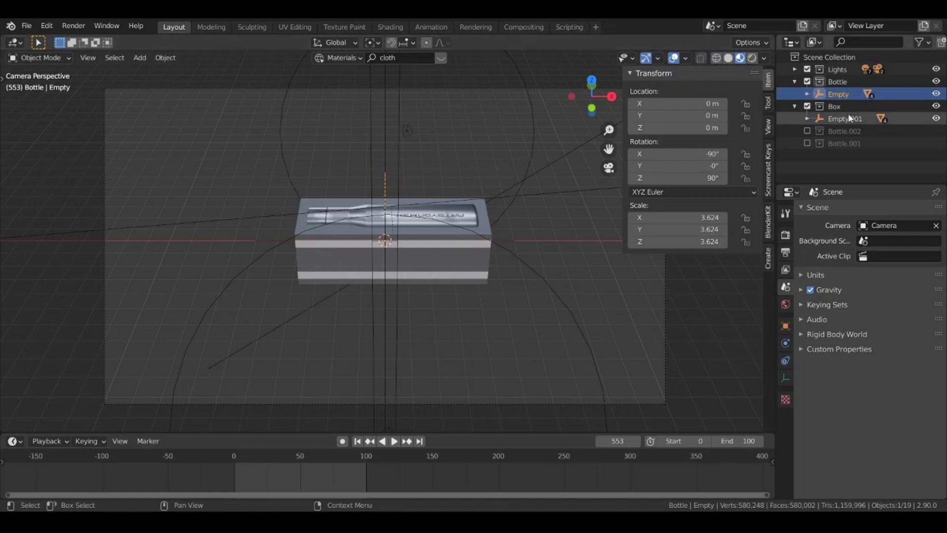
left_click(834, 119, "ctrl")
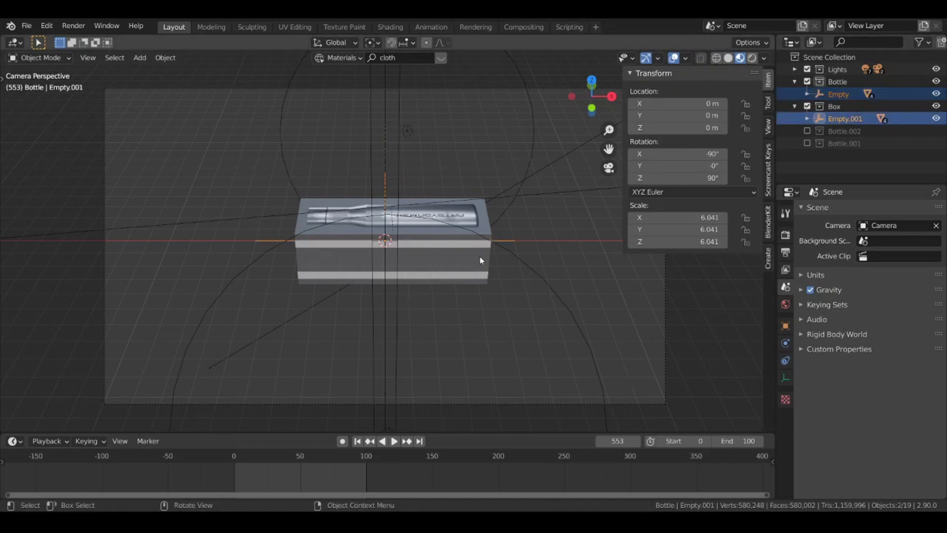
key("g")
key("shift+z")
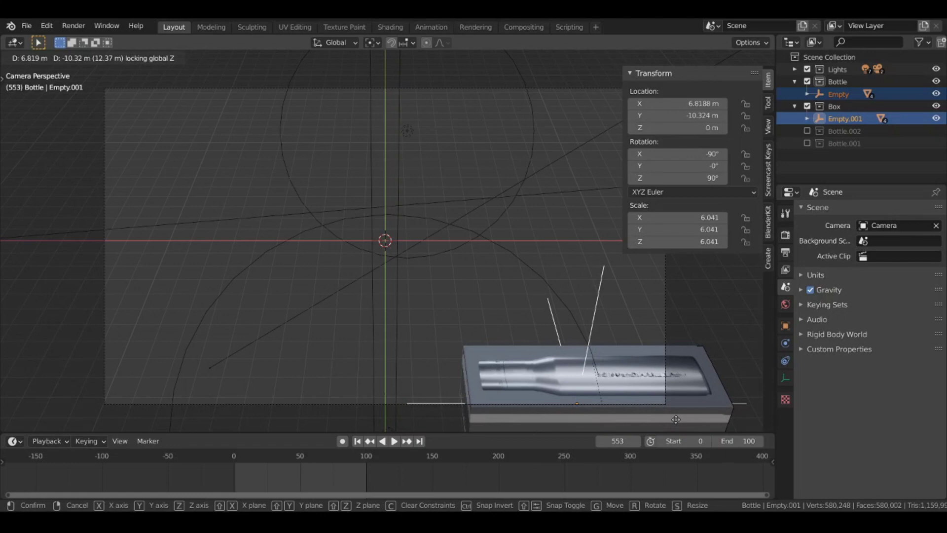
left_click(683, 420)
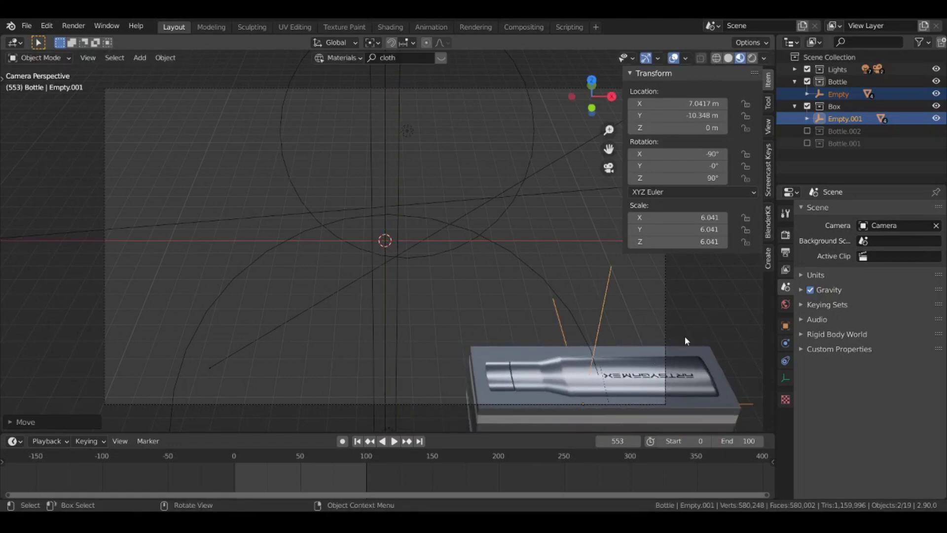
Rotate both empties around global Z to 230° and move them horizontally to about X 8.22 m, Y -10.77 m.
key("r")
key("z")
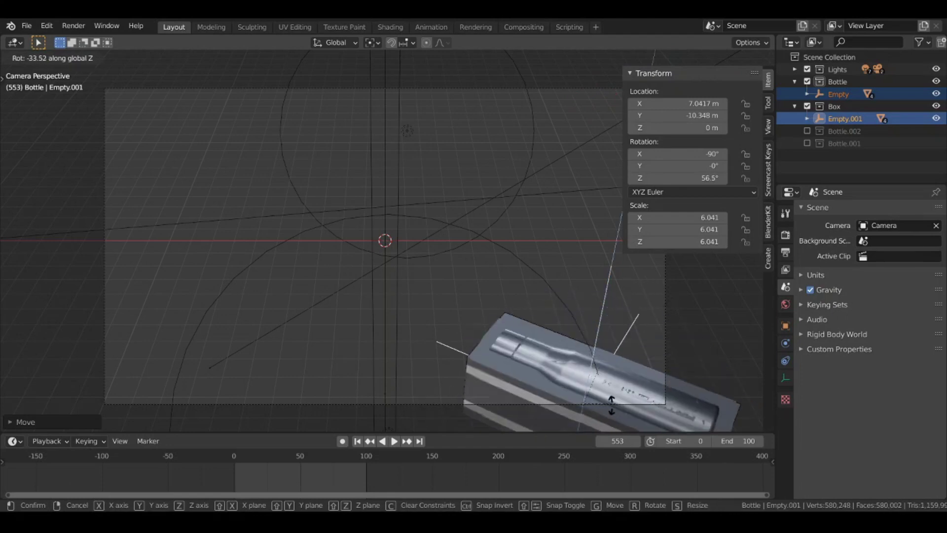
left_click(622, 386)
key("r")
key("z")
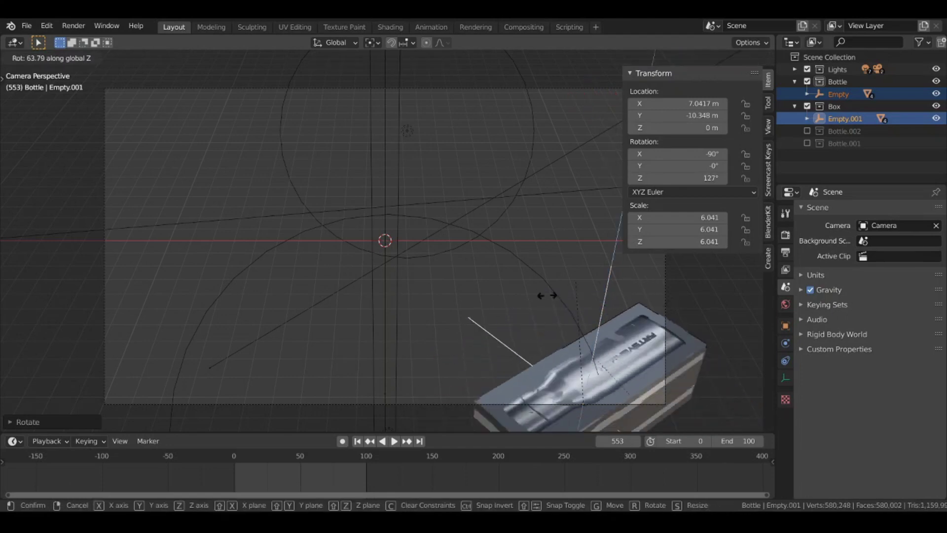
key("g")
left_click(392, 276)
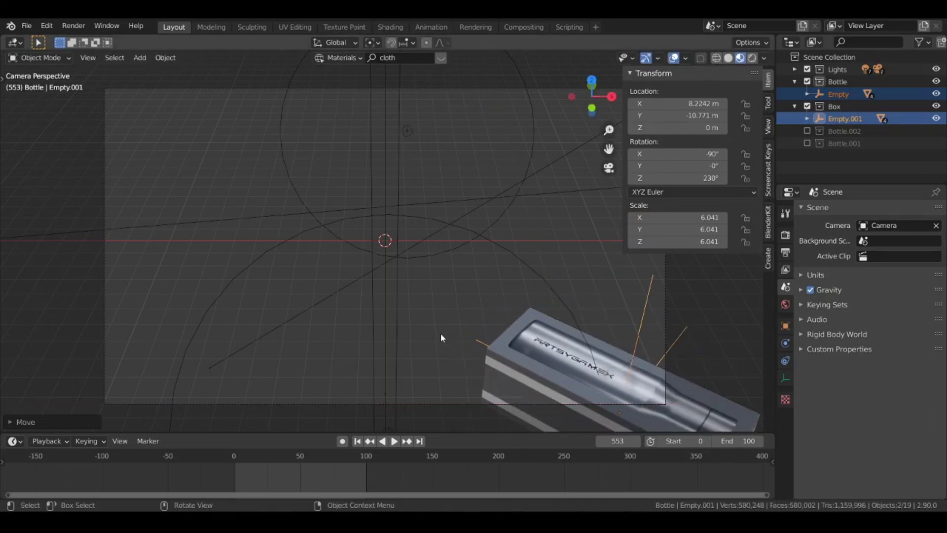
Insert location and rotation keyframes for the bottle's empty at frame 0.
left_click(235, 455)
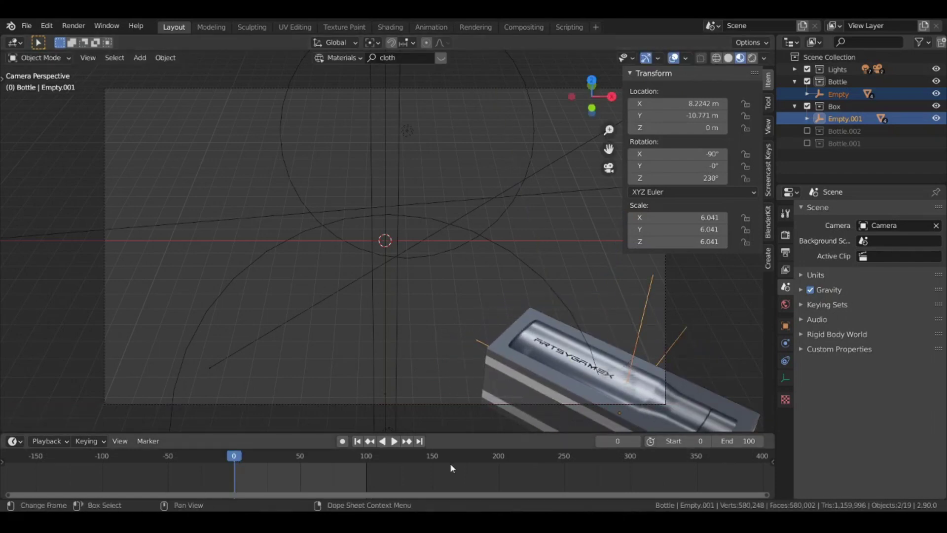
left_click(838, 94)
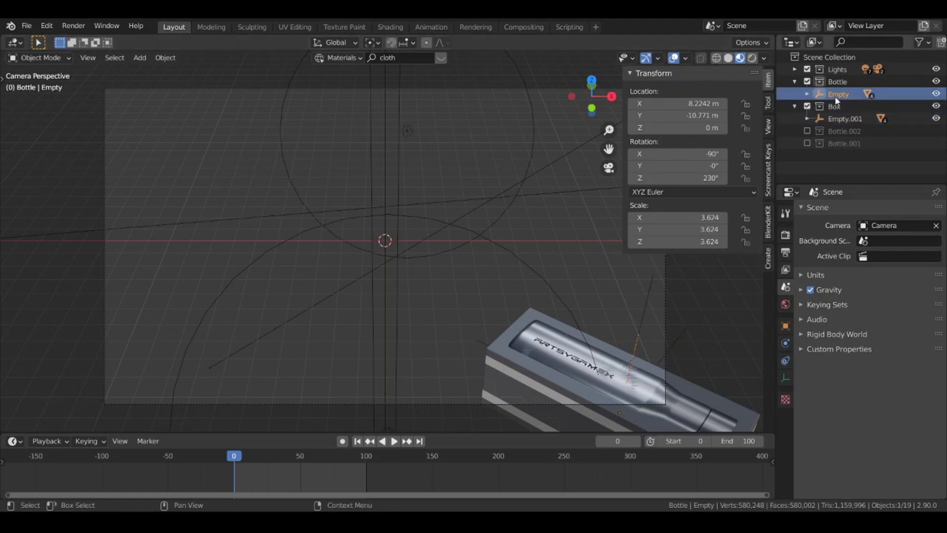
right_click(664, 106)
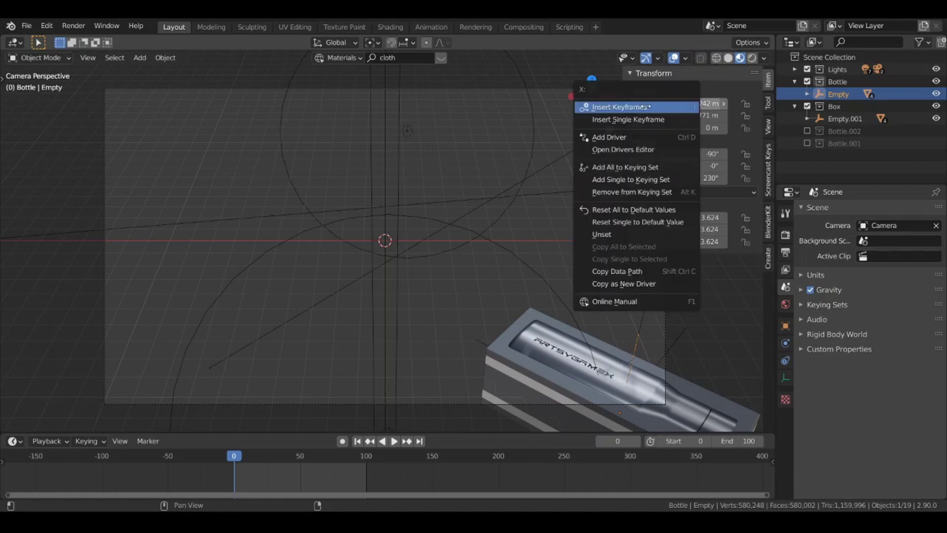
left_click(645, 107)
right_click(673, 158)
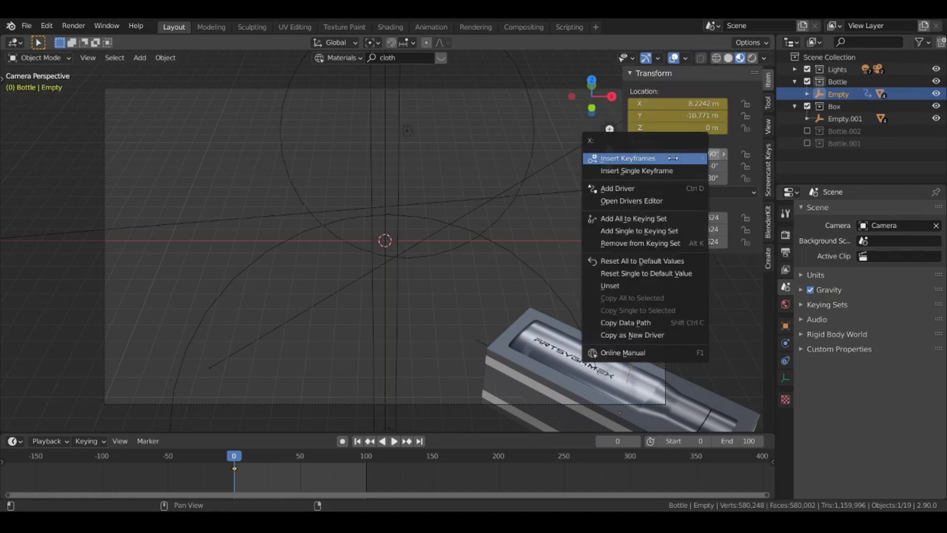
left_click(618, 158)
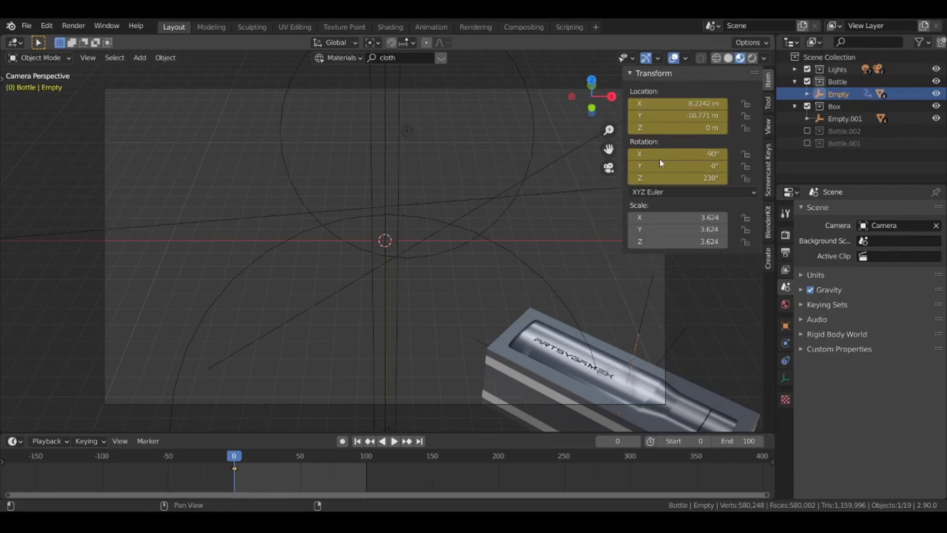
Insert location and rotation keyframes for the box's empty, Empty.001, at frame 0.
left_click(835, 120)
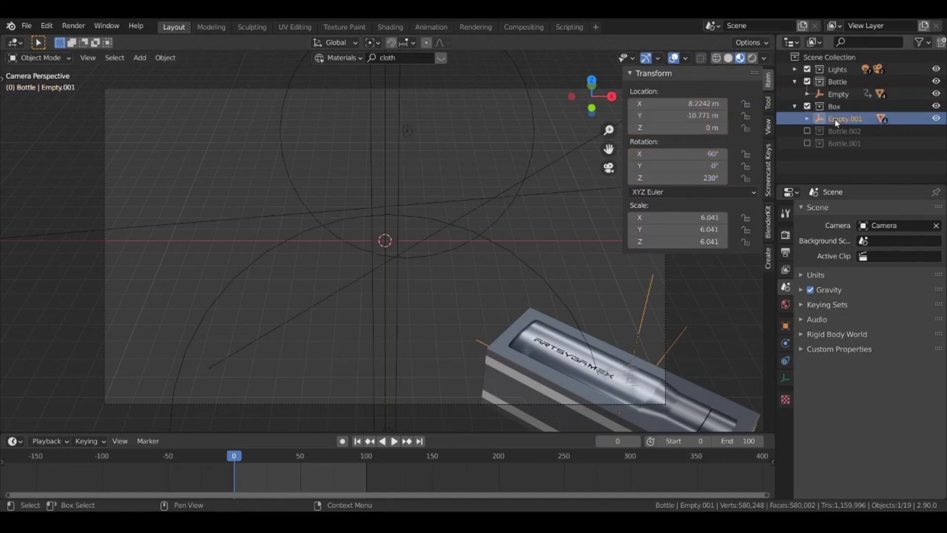
right_click(668, 104)
left_click(641, 105)
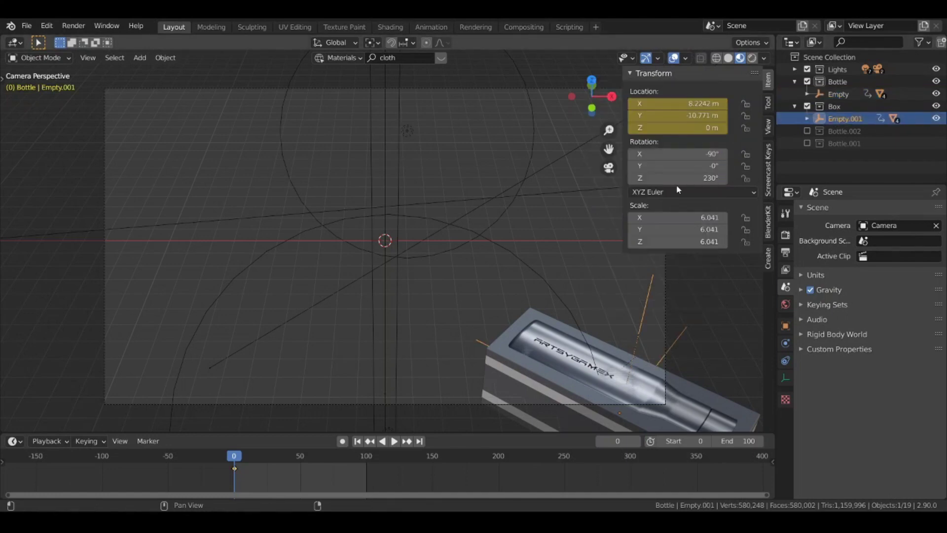
right_click(662, 150)
left_click(658, 151)
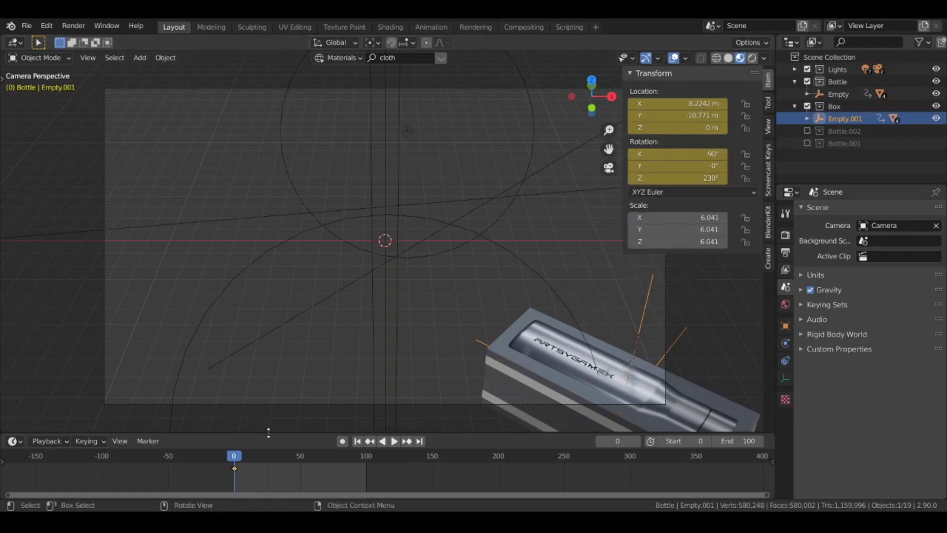
At frame 50, move both empties together with Z locked to about X -0.03 m, Y -2.72 m.
key("space")
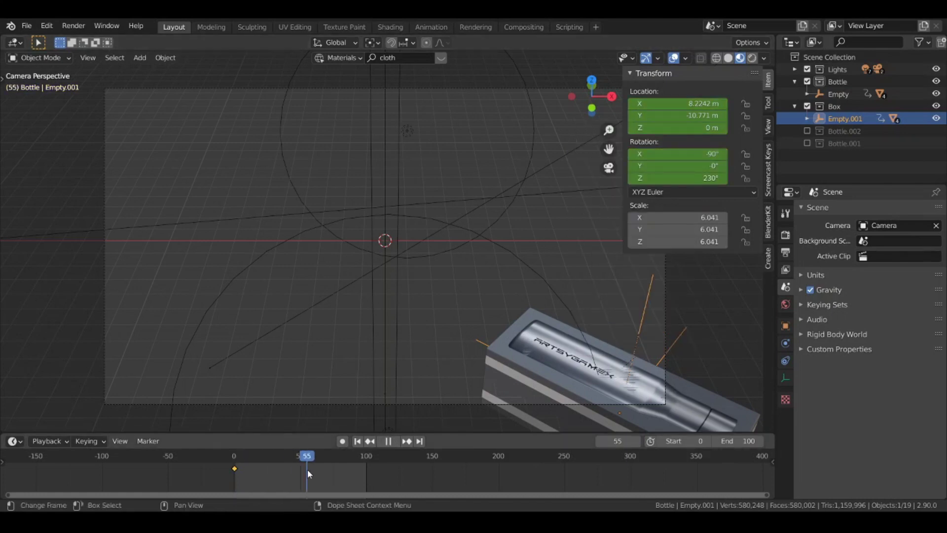
key("space")
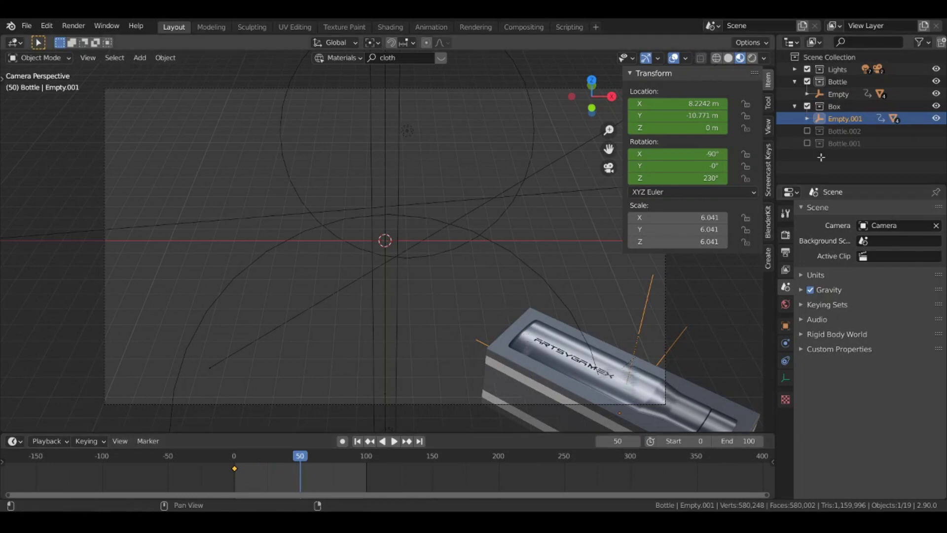
left_click(835, 94, "ctrl")
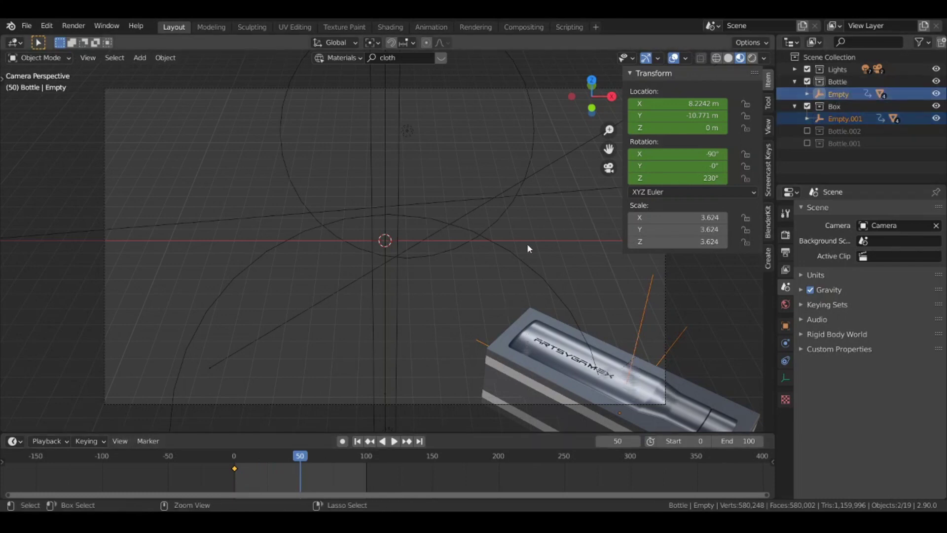
key("g")
key("shift+z")
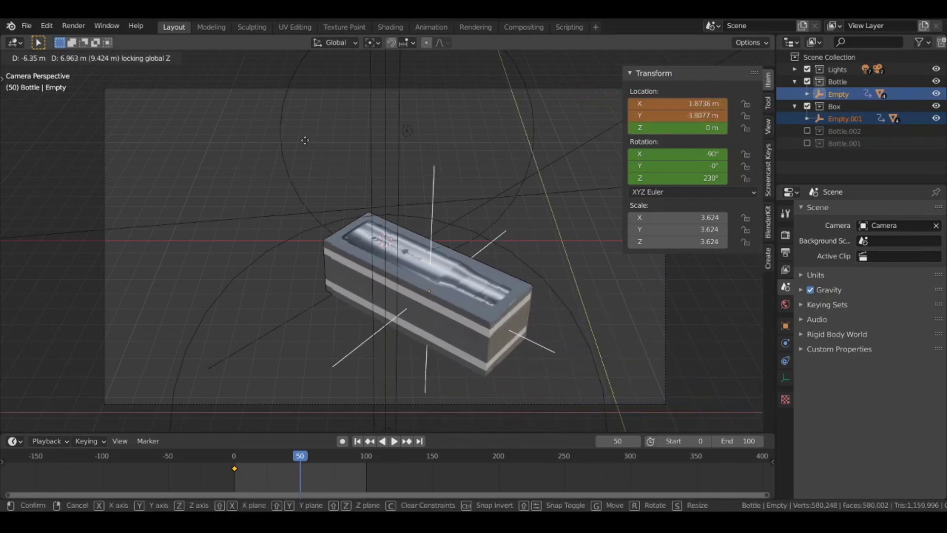
mouse_move(281, 130)
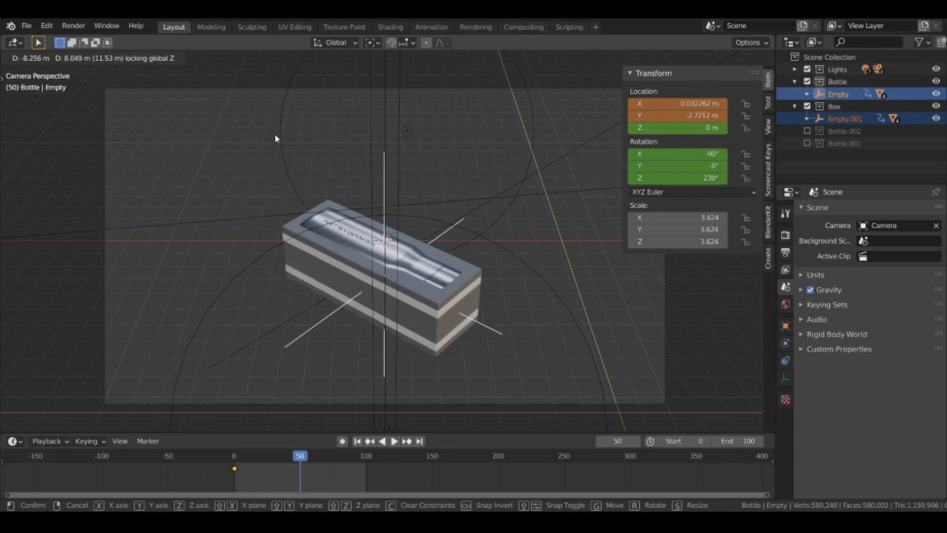
left_click(275, 138)
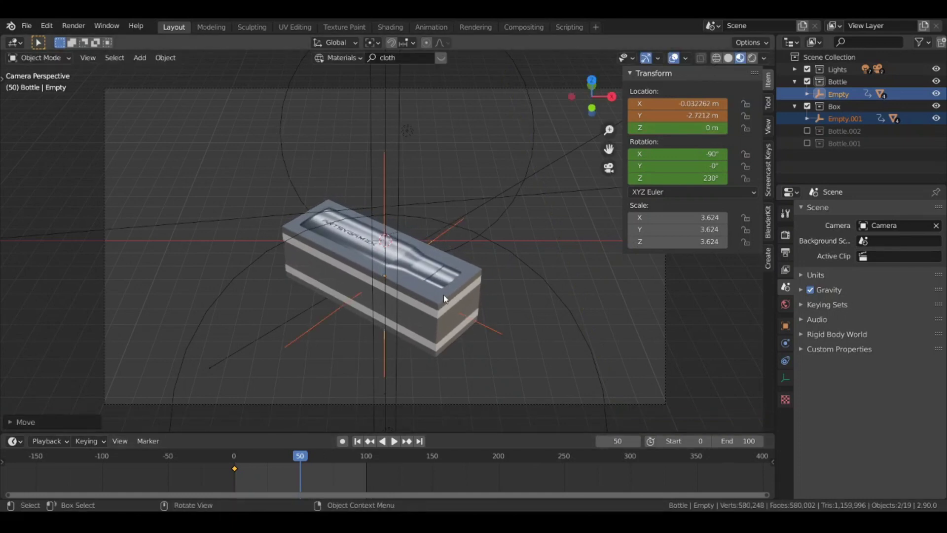
Rotate both empties around global Z to about -68.4° at frame 50.
key("r")
key("z")
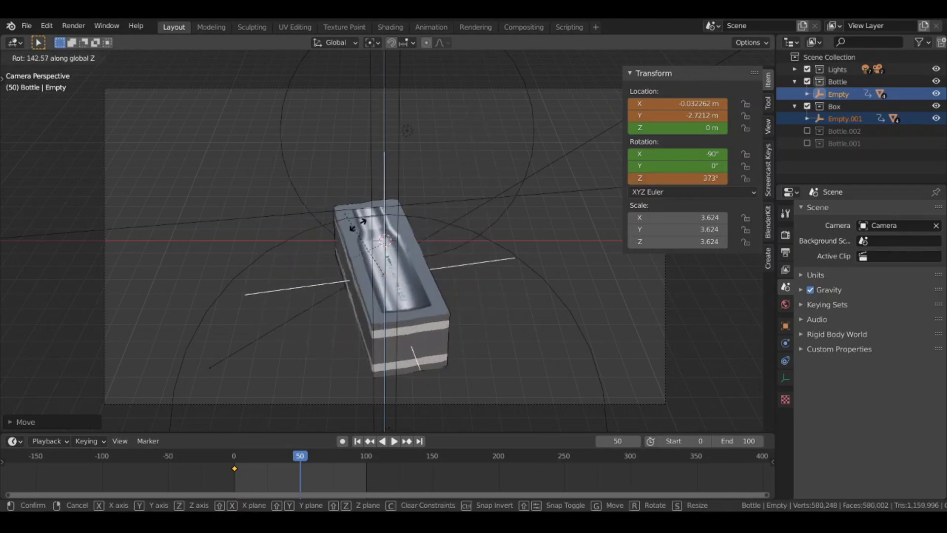
key("Escape")
key("r")
key("z")
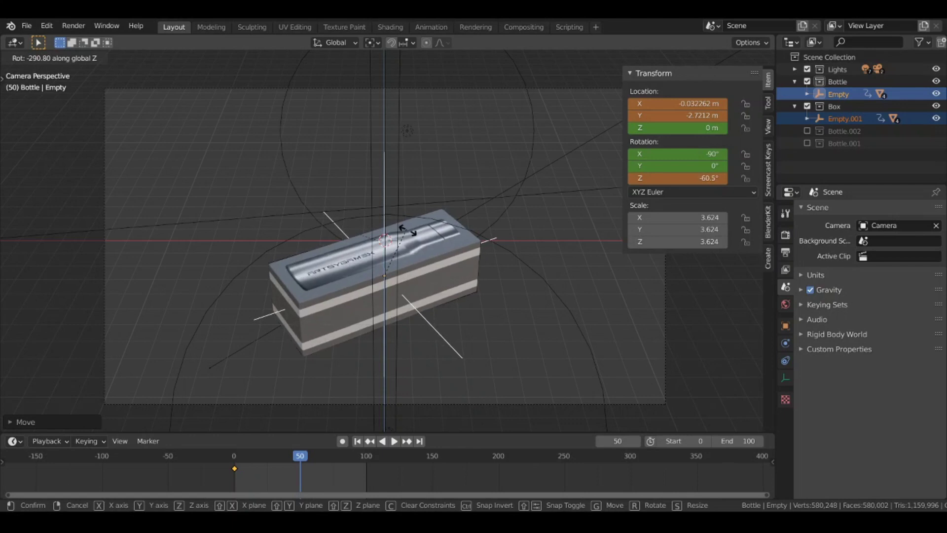
left_click(411, 235)
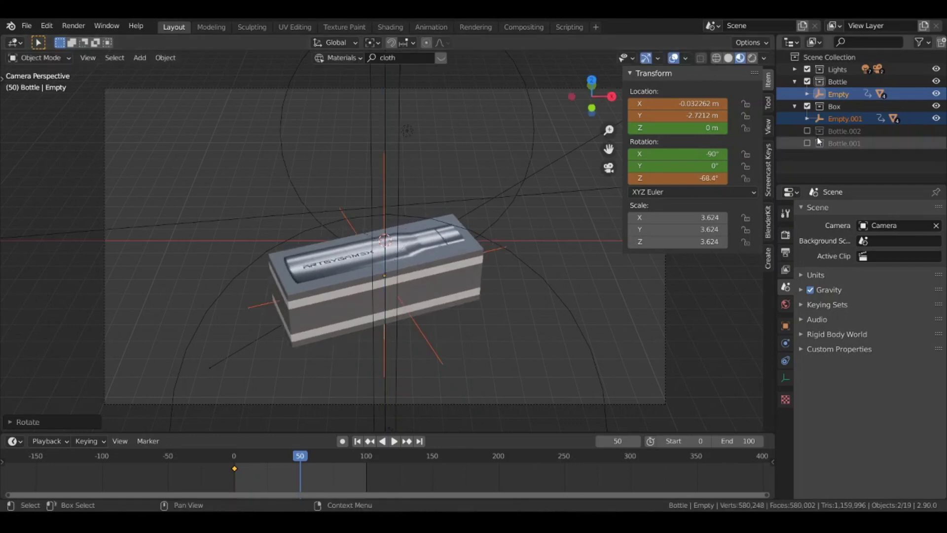
Insert rotation and location keyframes for the box's empty, Empty.001, at frame 50.
left_click(840, 119)
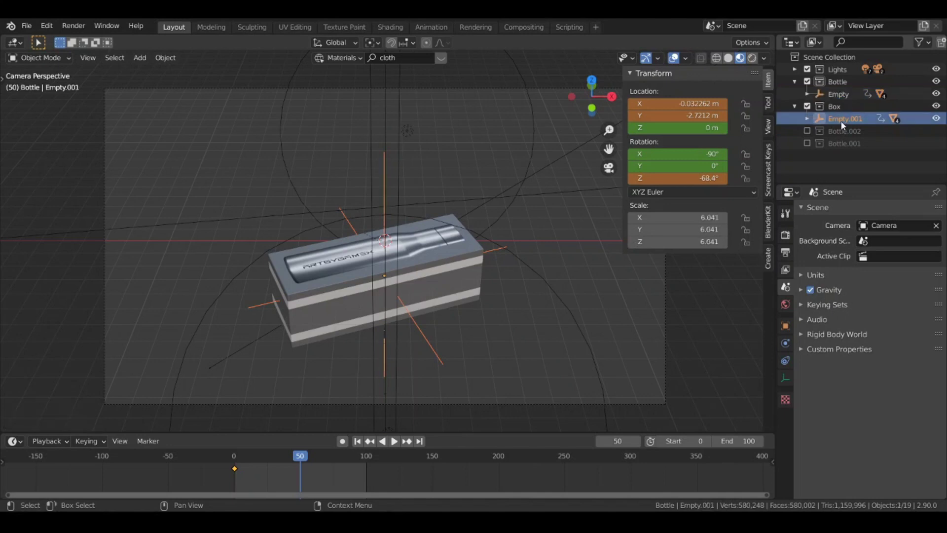
right_click(683, 155)
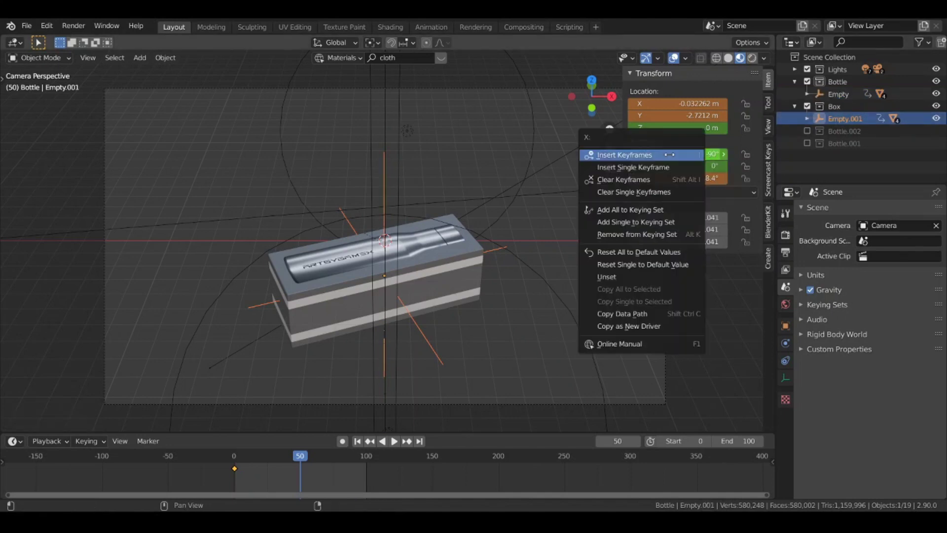
left_click(637, 157)
right_click(679, 104)
left_click(634, 104)
Insert location and rotation keyframes for the bottle's empty at frame 50.
left_click(853, 96)
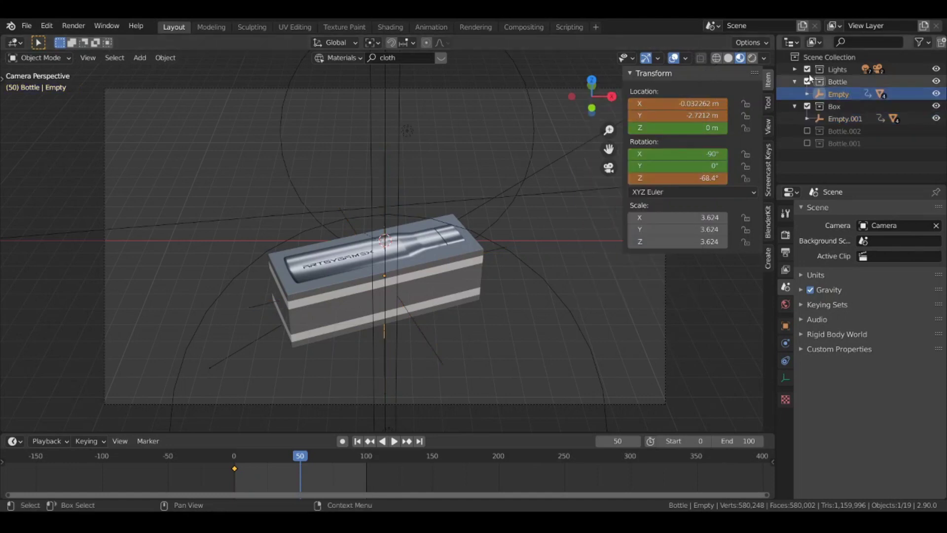
right_click(665, 103)
left_click(637, 101)
right_click(681, 154)
left_click(636, 155)
Play the animation from frame 0 to check how the box and bottle move into the camera frame.
left_click_drag(299, 456, 234, 456)
left_click(396, 443)
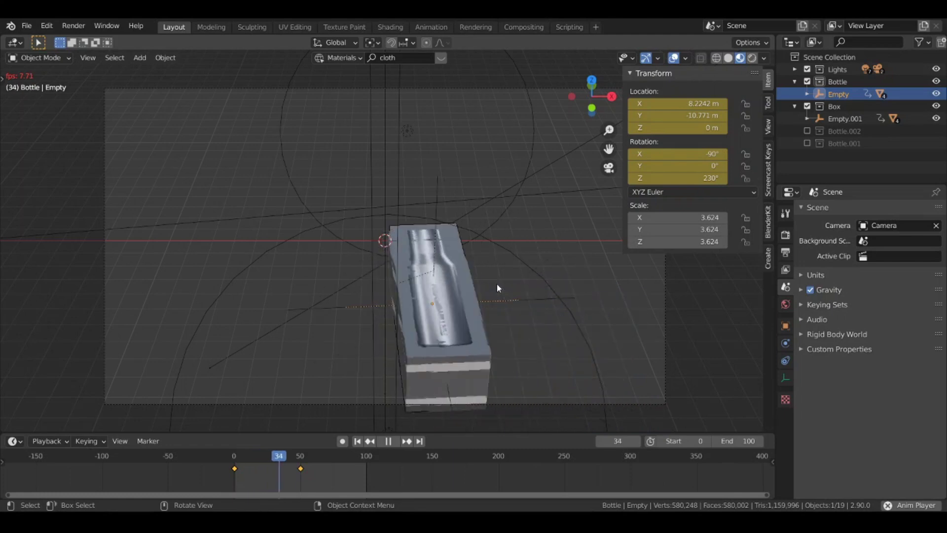
left_click(386, 441)
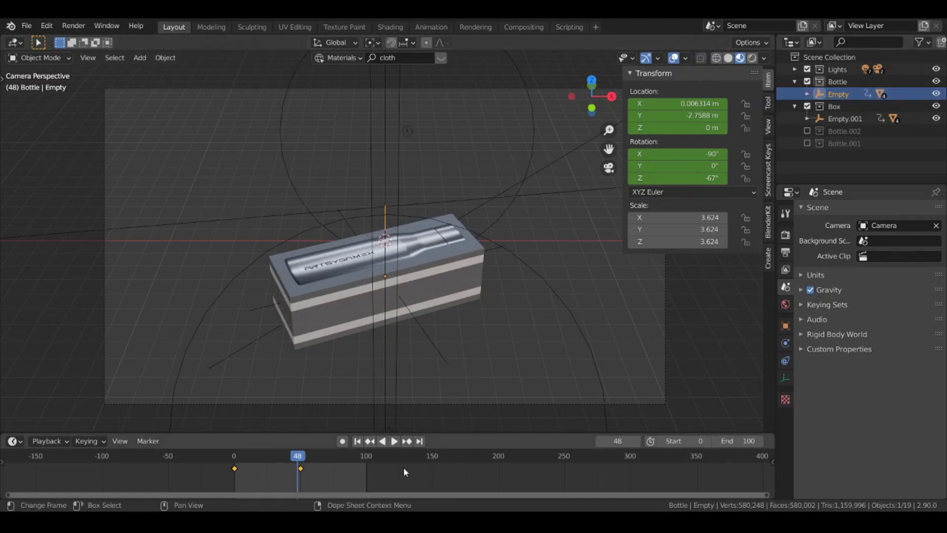
Set the interpolation mode of the bottle empty's keyframes to Linear.
left_click_drag(223, 462, 223, 462)
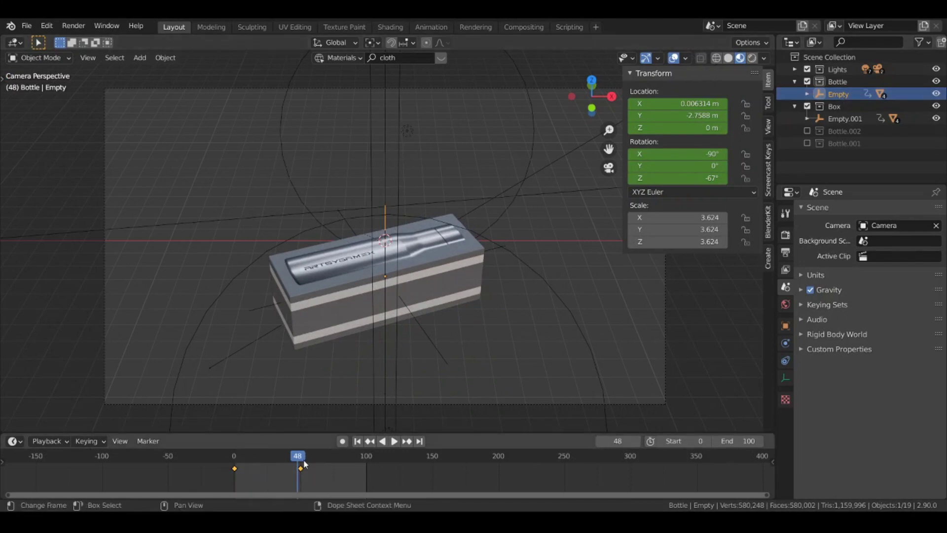
right_click(265, 468)
mouse_move(274, 418)
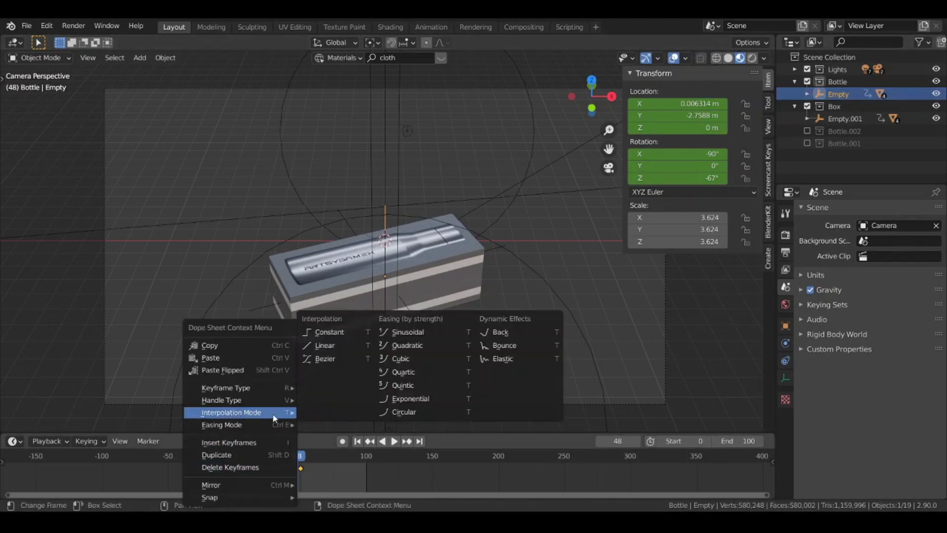
left_click(328, 345)
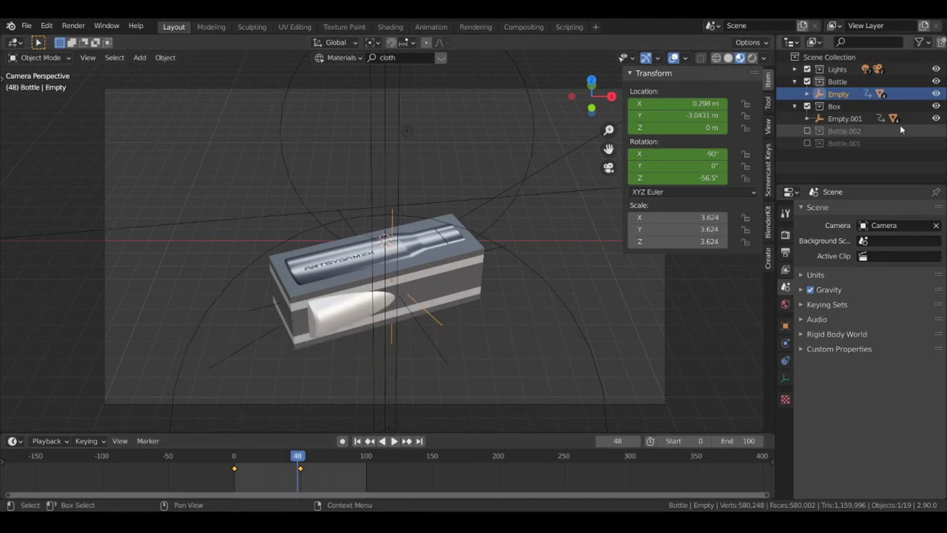
Set the interpolation mode of the box empty's keyframes to Linear as well.
left_click(845, 119)
left_click_drag(229, 469, 231, 468)
right_click(302, 472)
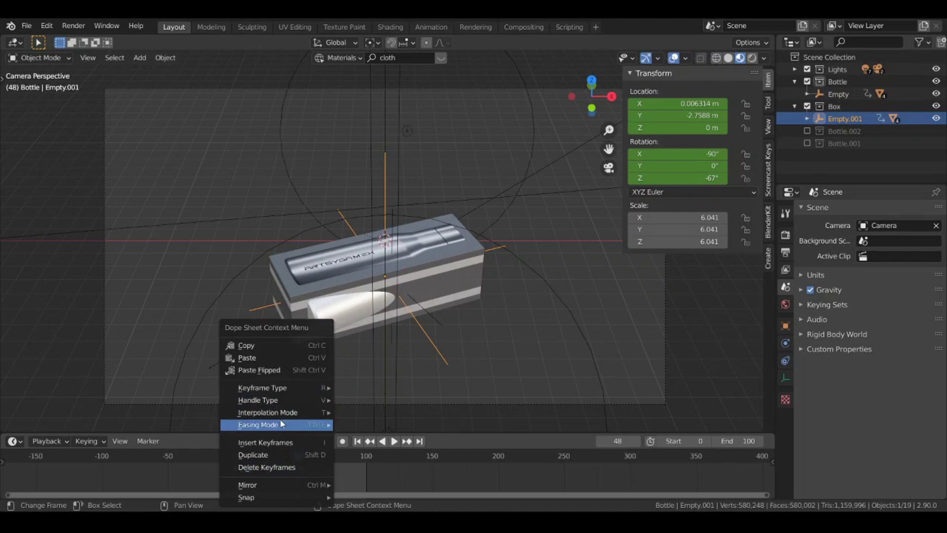
mouse_move(334, 411)
left_click(361, 357)
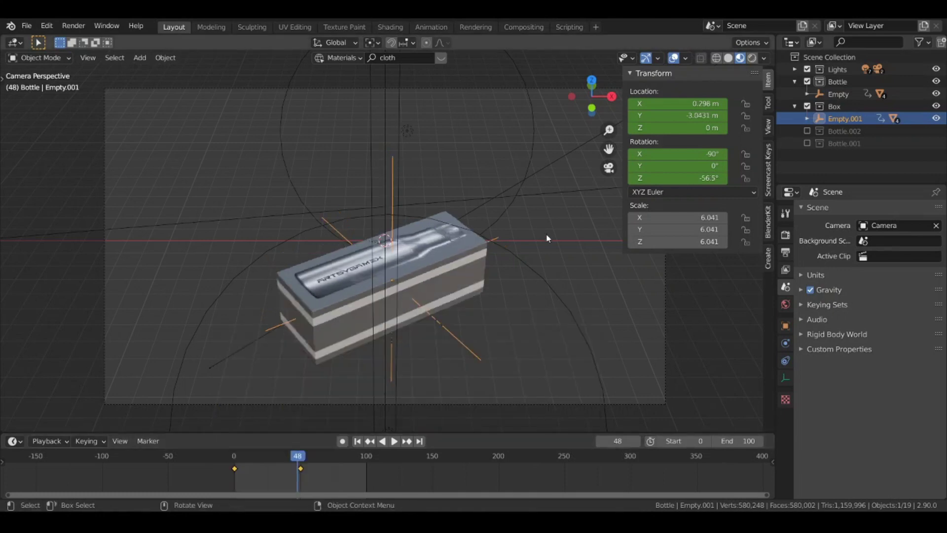
Play the animation again from frame 0 and switch the viewport to Solid shading.
left_click_drag(279, 458, 234, 457)
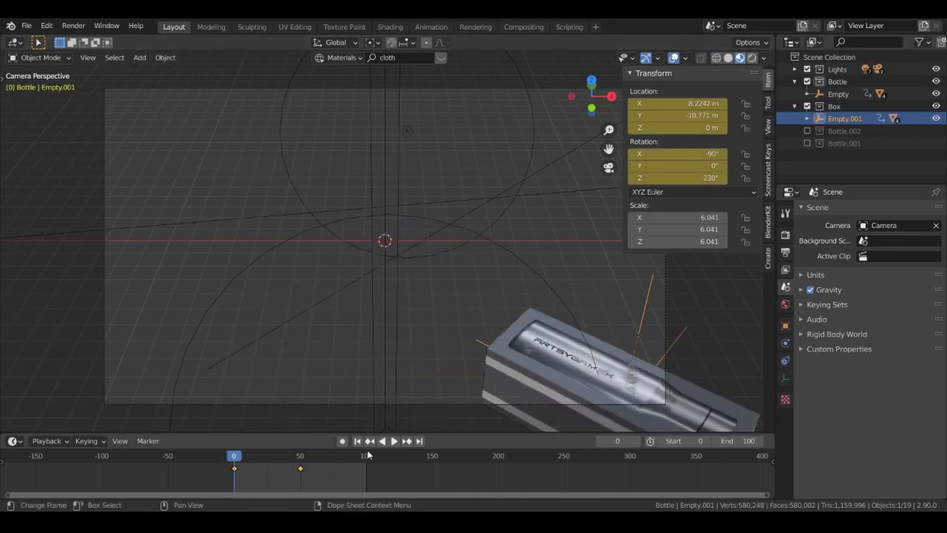
left_click(394, 441)
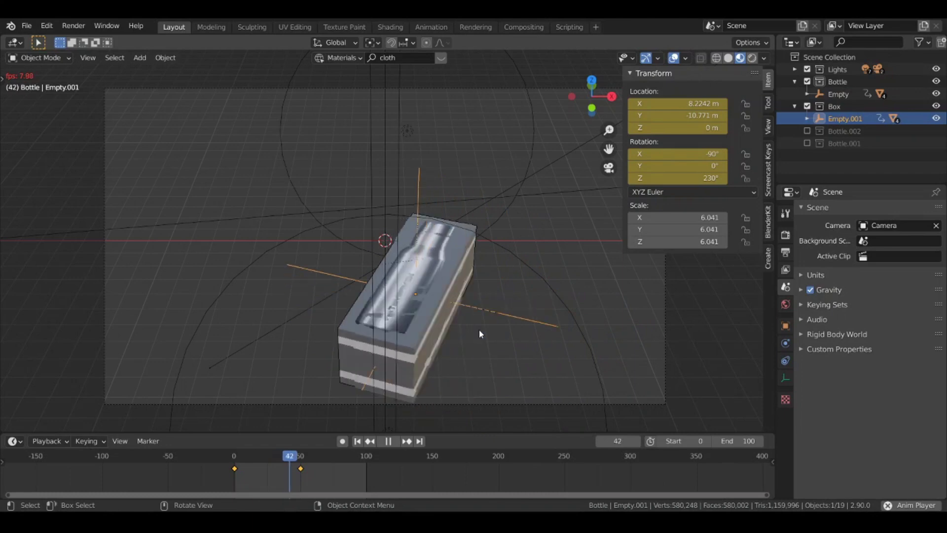
key("z")
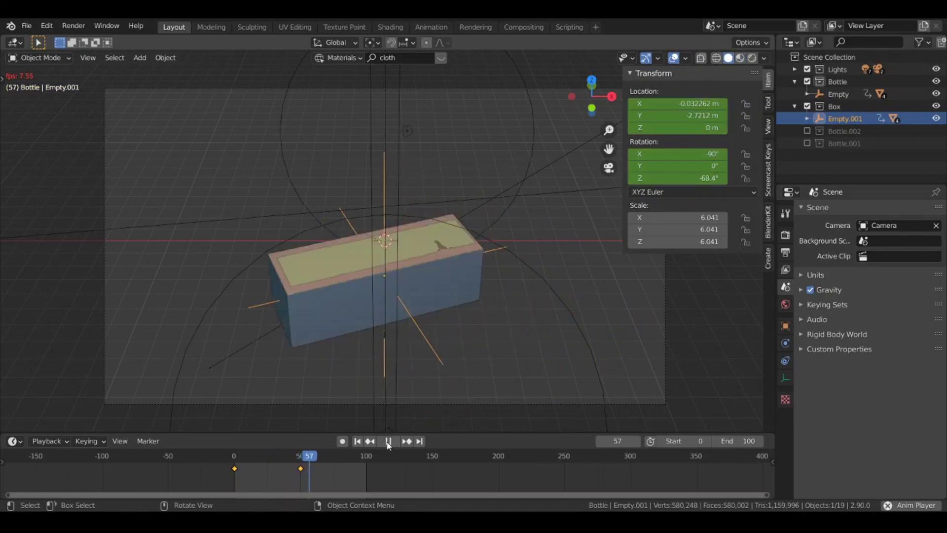
key("space")
Go to frame 40 and select the box lid.
mouse_move(291, 463)
left_mouse_down()
mouse_move(273, 460)
mouse_move(289, 461)
left_mouse_up()
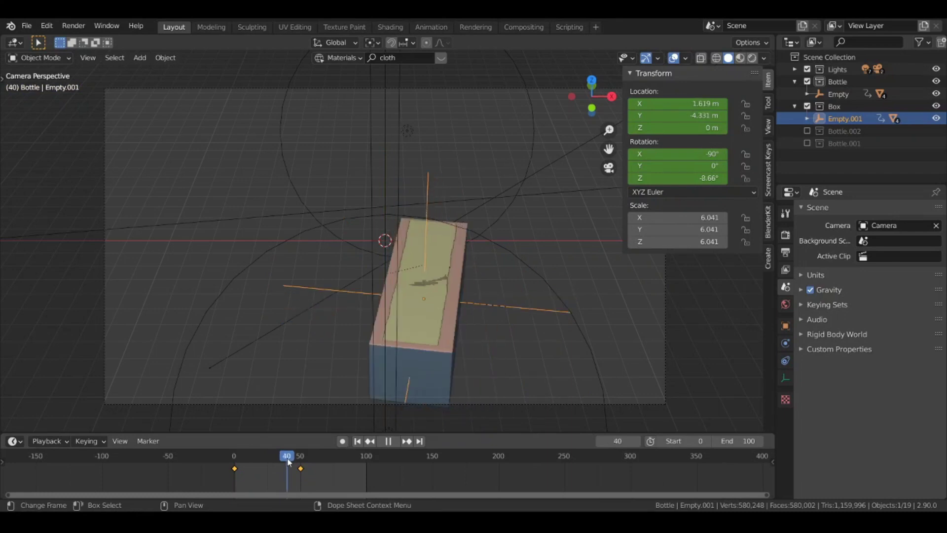
left_click(453, 327)
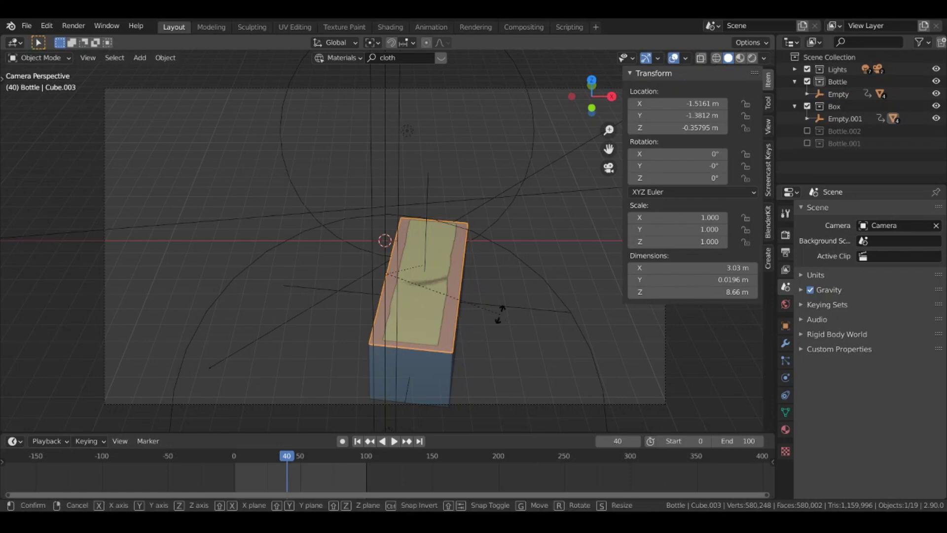
key("r")
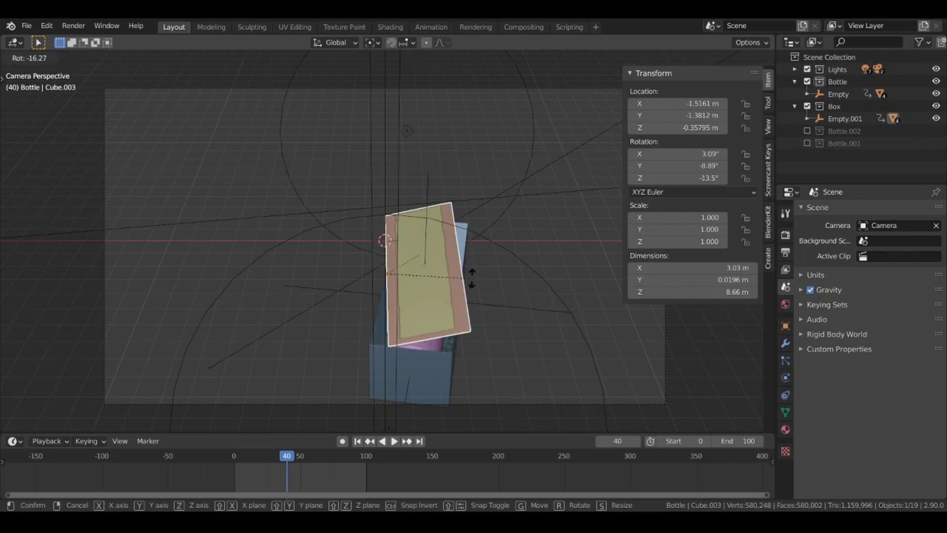
key("z")
key("z")
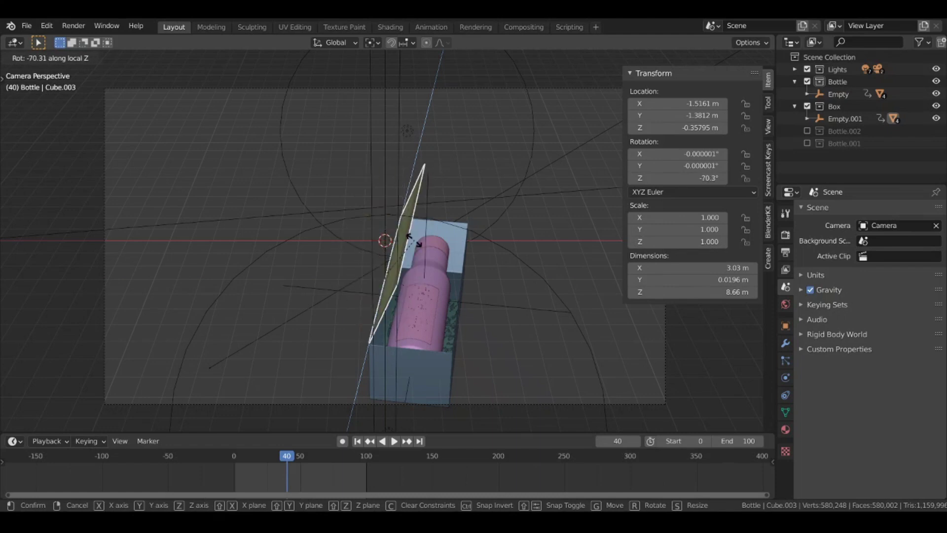
key("Escape")
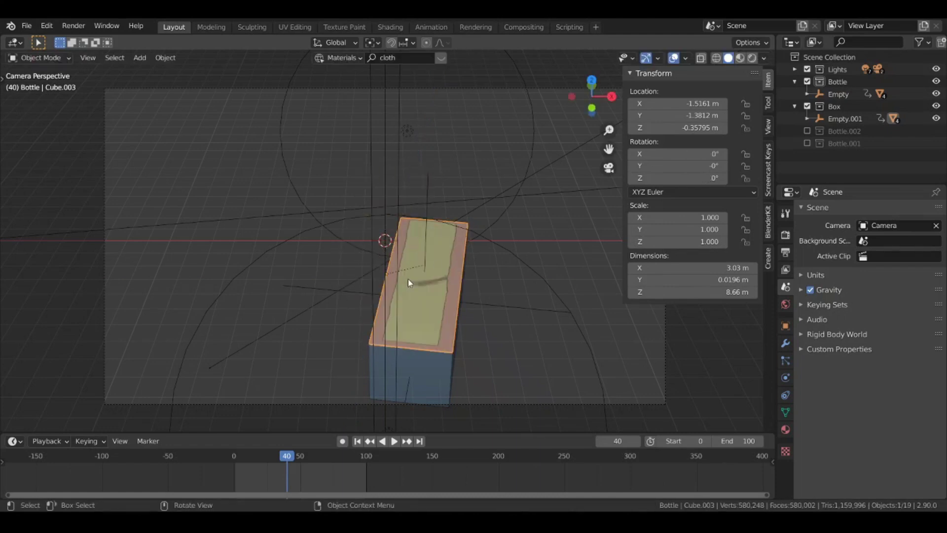
Insert a rotation keyframe for the closed box lid at frame 40.
right_click(665, 156)
left_click(661, 155)
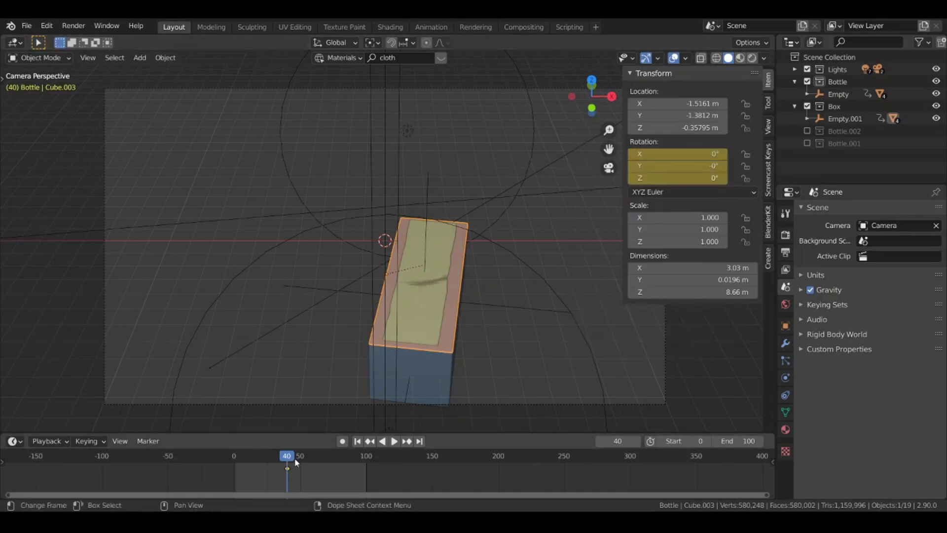
At frame 70, rotate the box lid open to about -126° around its local Z axis and keyframe its rotation.
key("space")
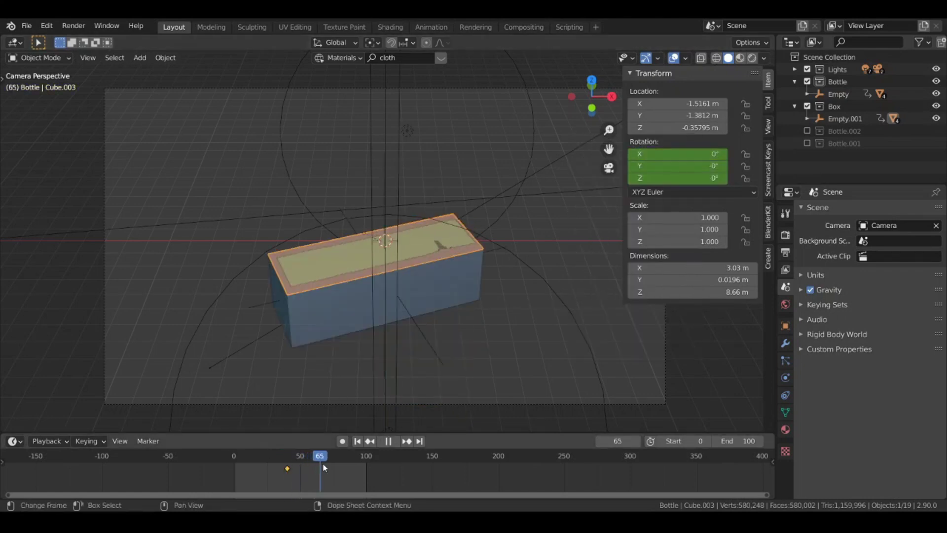
key("space")
left_click(326, 466)
key("r")
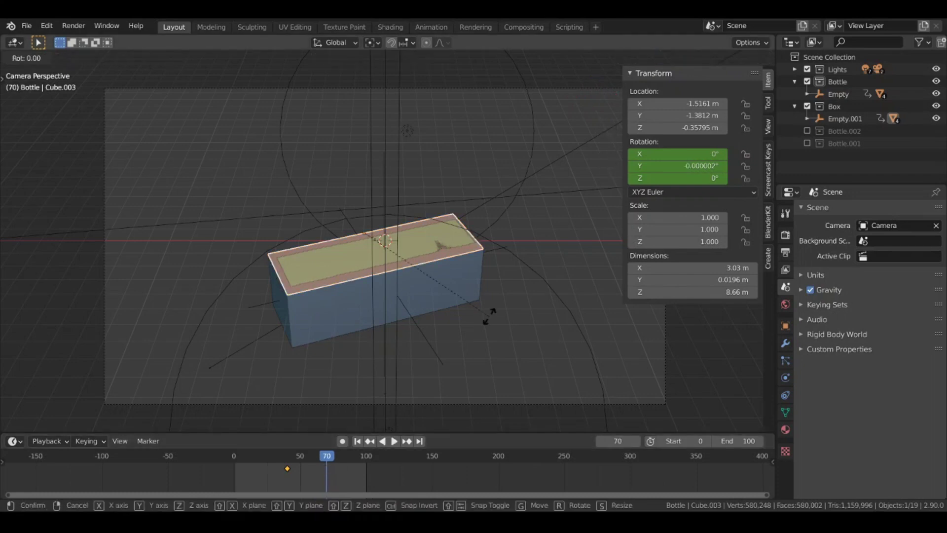
key("z")
key("z")
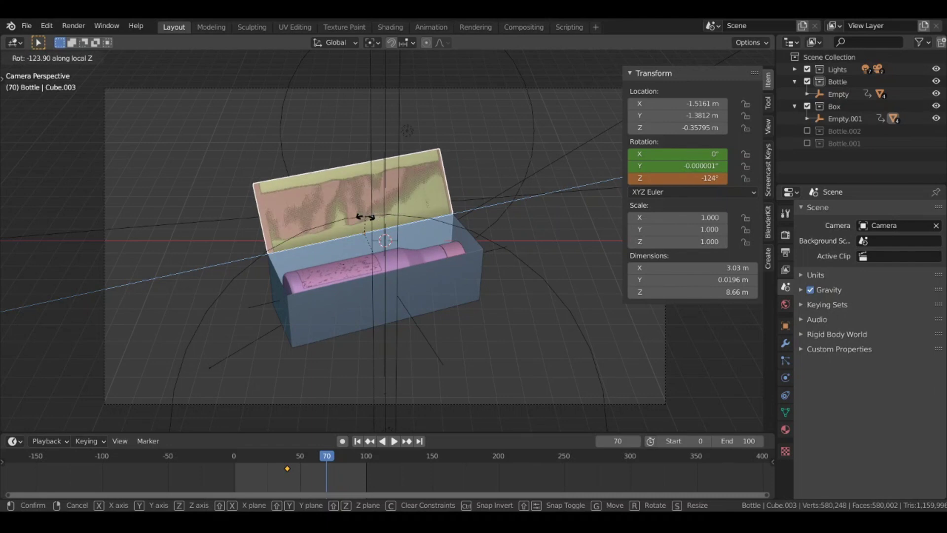
left_click(366, 216)
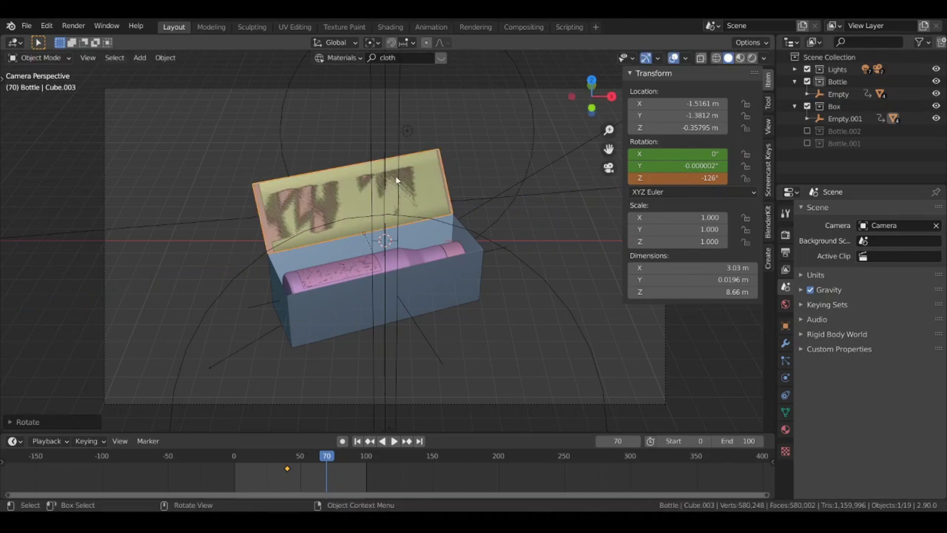
right_click(684, 153)
left_click(671, 153)
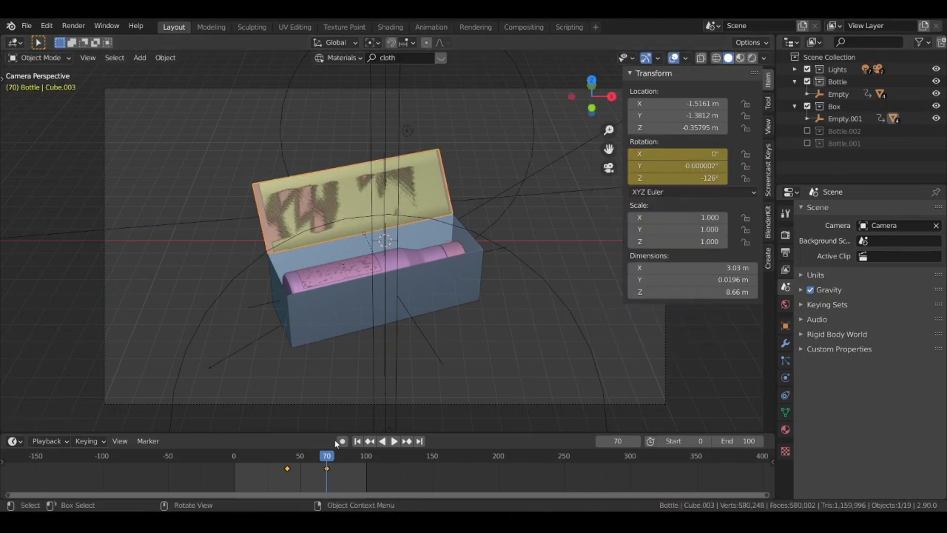
Play the animation to check how the box lid opens.
left_click(394, 441)
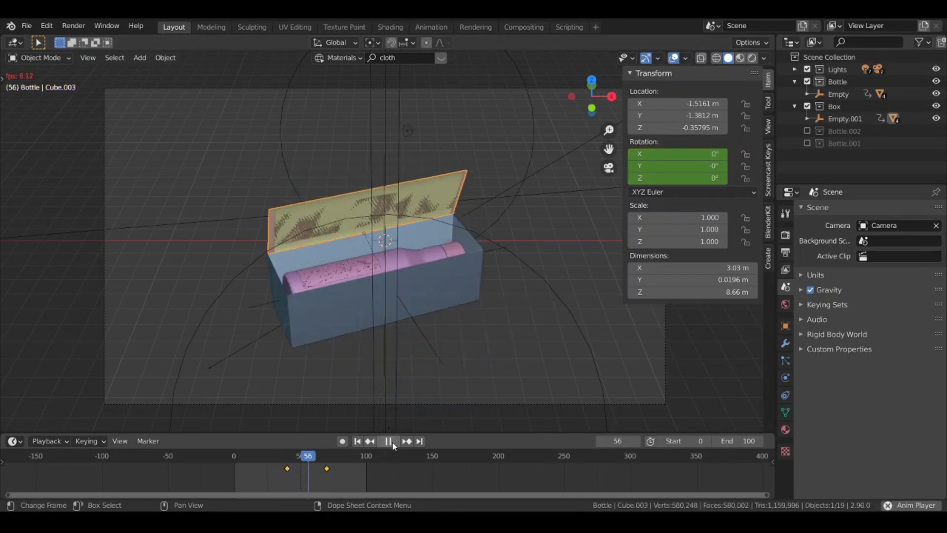
left_click(390, 441)
At frame 70, raise the bottle's empty along Z to about 3.17 m, lifting the bottle out of the box.
left_click(869, 94)
mouse_move(315, 458)
left_mouse_down()
mouse_move(298, 458)
mouse_move(329, 462)
left_mouse_up()
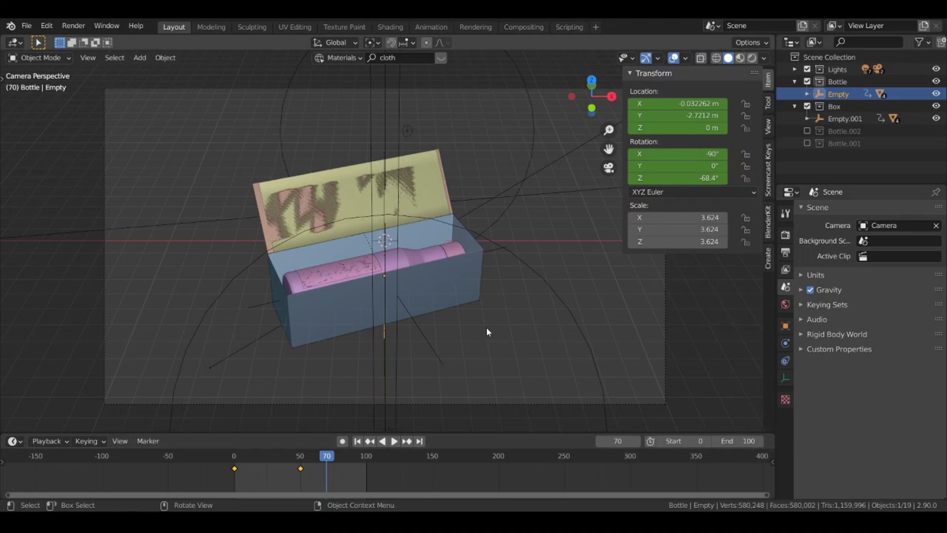
key("g")
key("z")
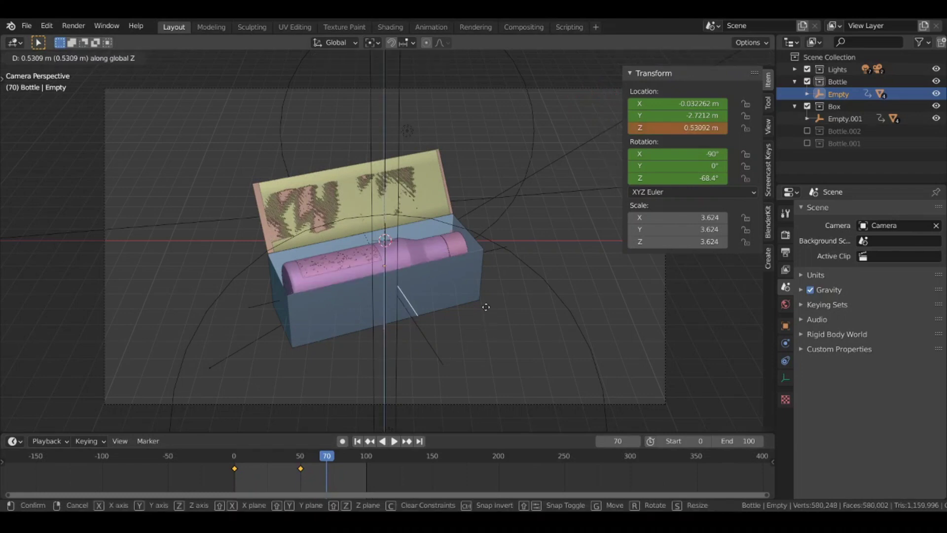
left_click(480, 265)
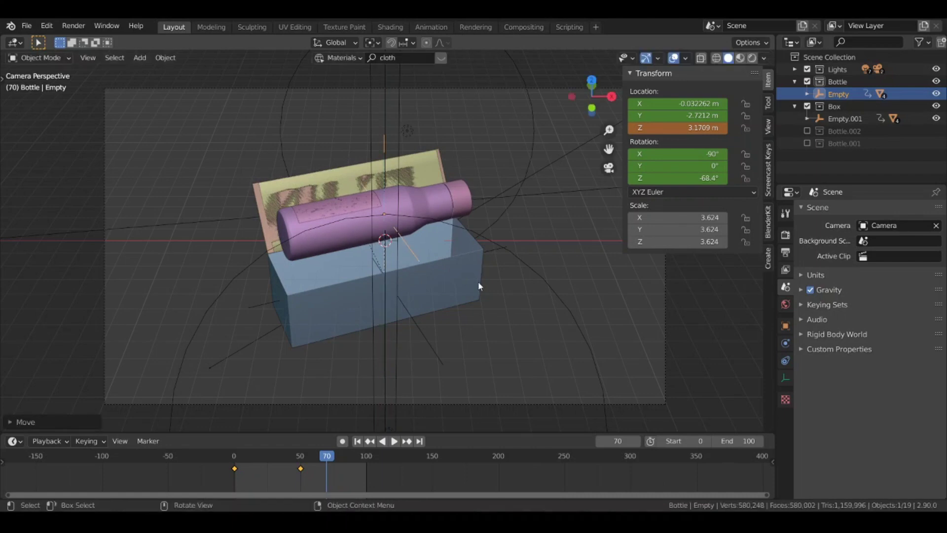
Tilt the bottle's empty with a trackball rotation to about X -67.7°, Y 46°, Z -52.8°.
key("r")
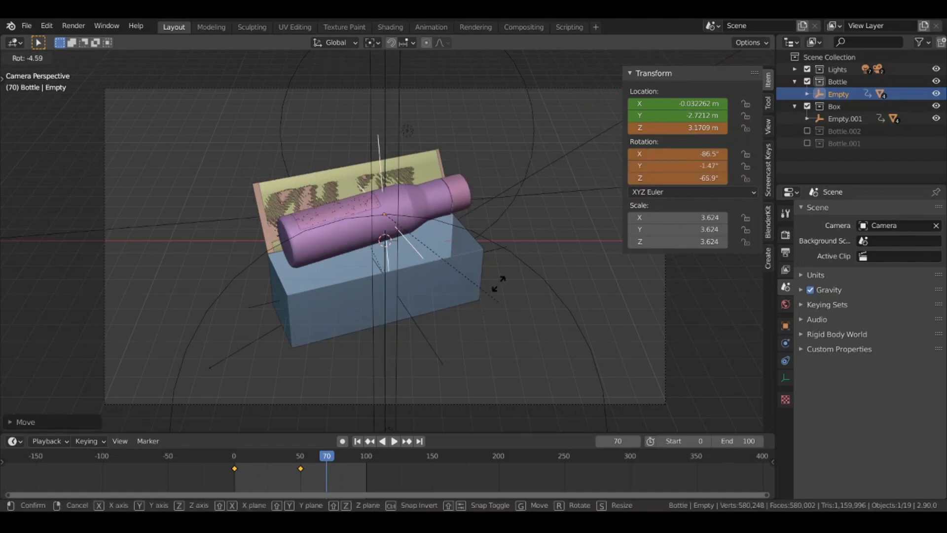
key("r")
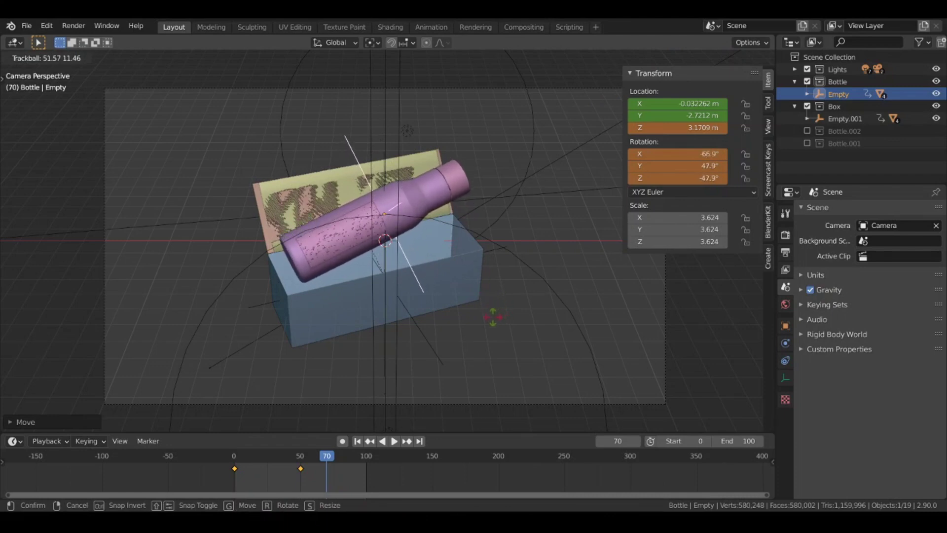
left_click(488, 298)
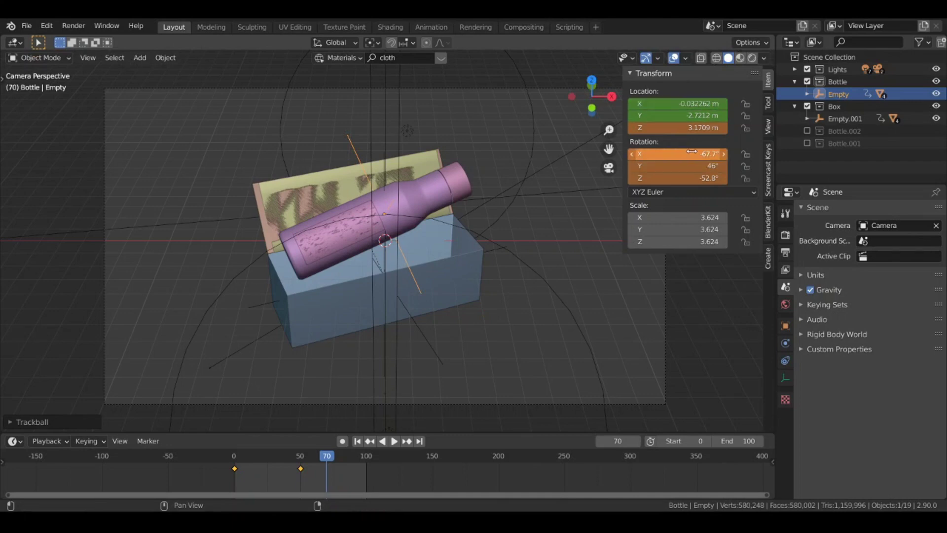
Insert rotation and location keyframes for the bottle's empty at frame 70.
right_click(674, 153)
left_click(672, 151)
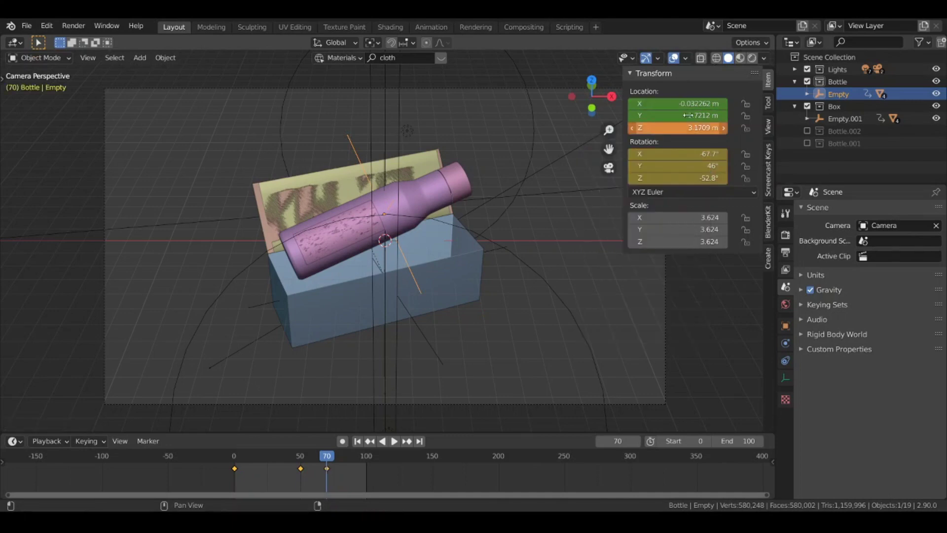
right_click(671, 102)
left_click(648, 102)
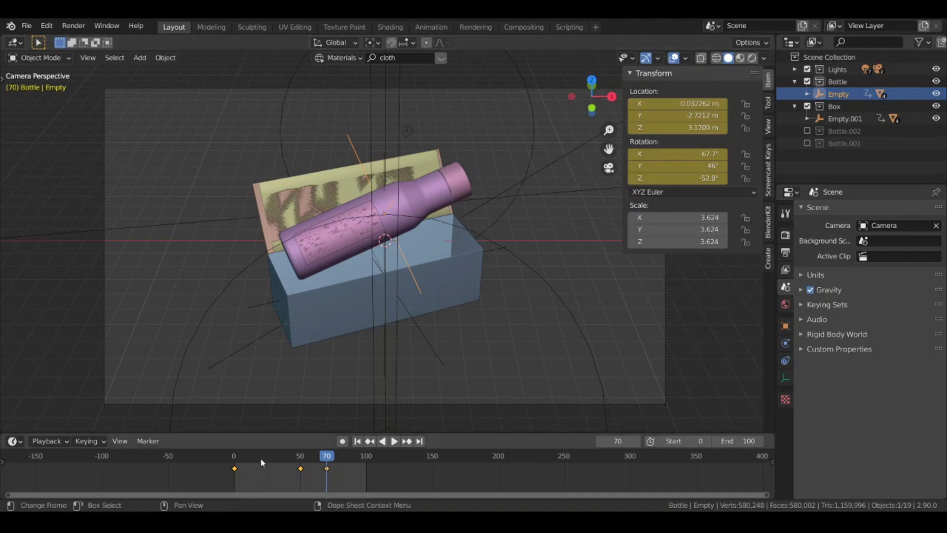
Set the interpolation mode of the bottle empty's keyframes, including the one at frame 70, to Linear.
left_click_drag(325, 472, 244, 465)
right_click(326, 470)
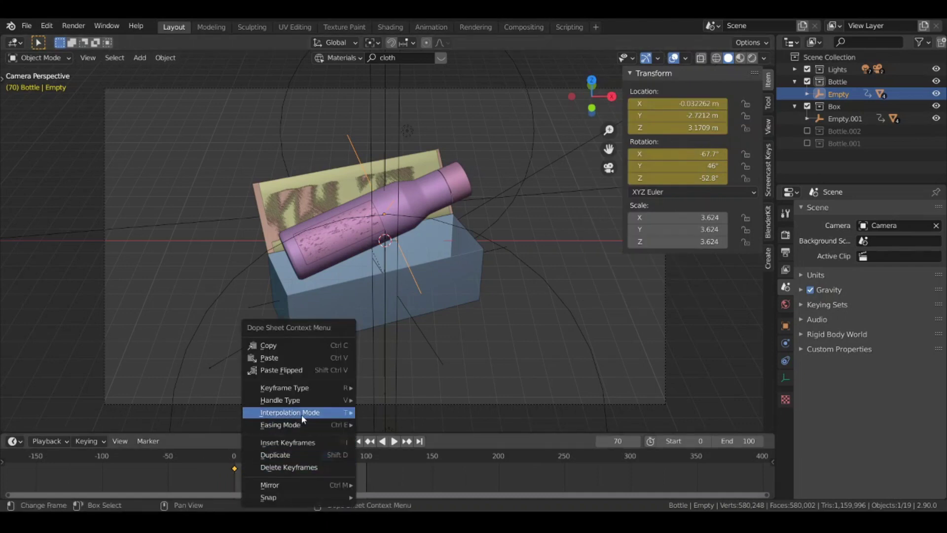
mouse_move(301, 413)
left_click(397, 351)
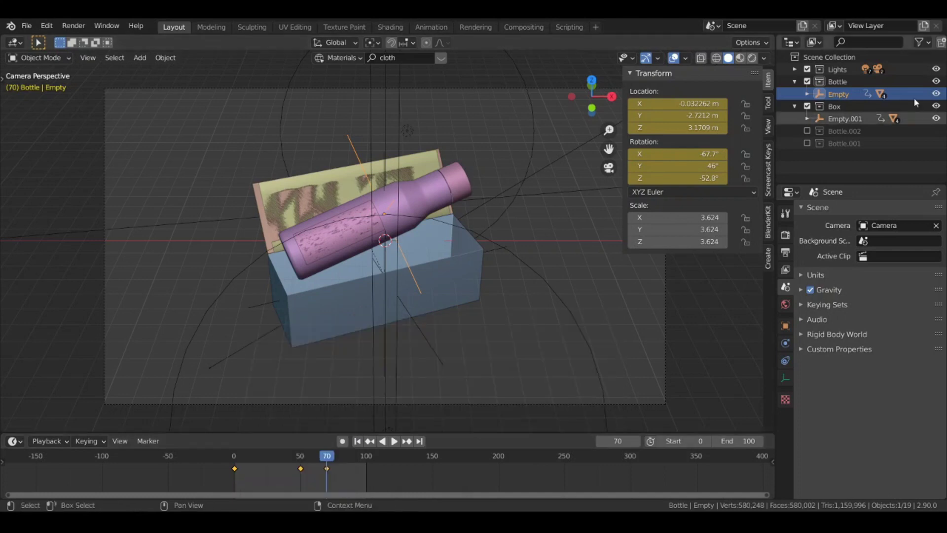
Set the interpolation mode of the box lid's keyframes to Linear.
left_click(846, 118)
left_click_drag(354, 473, 298, 470)
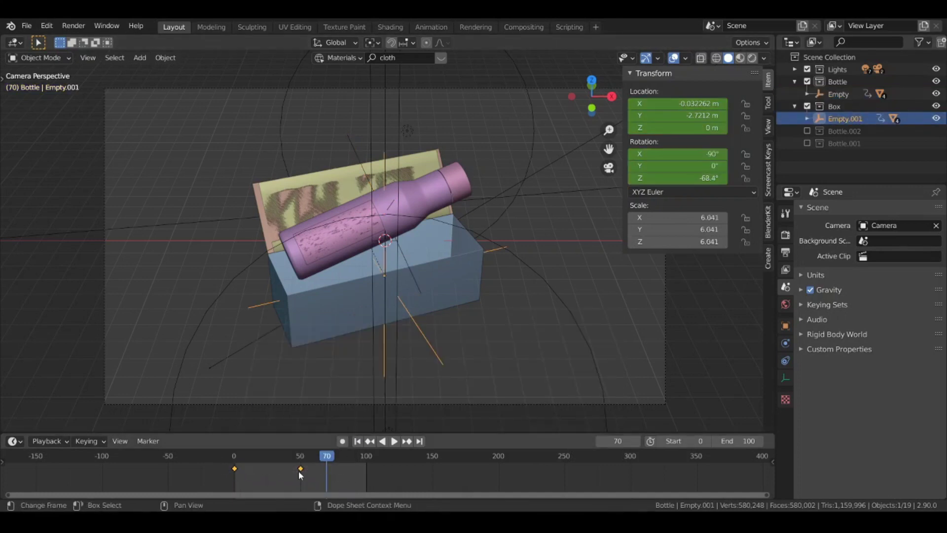
left_click(258, 191)
left_click_drag(334, 478, 253, 453)
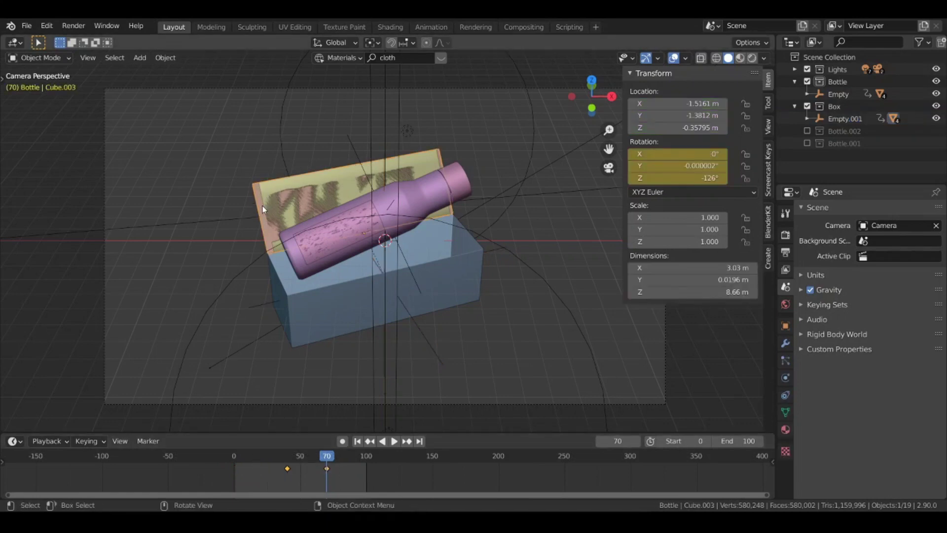
right_click(296, 469)
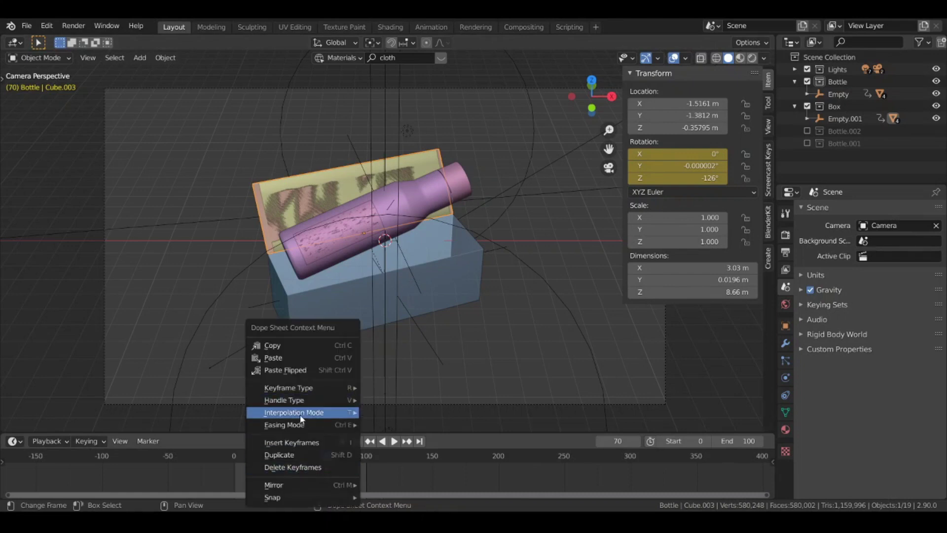
mouse_move(302, 413)
left_click(398, 349)
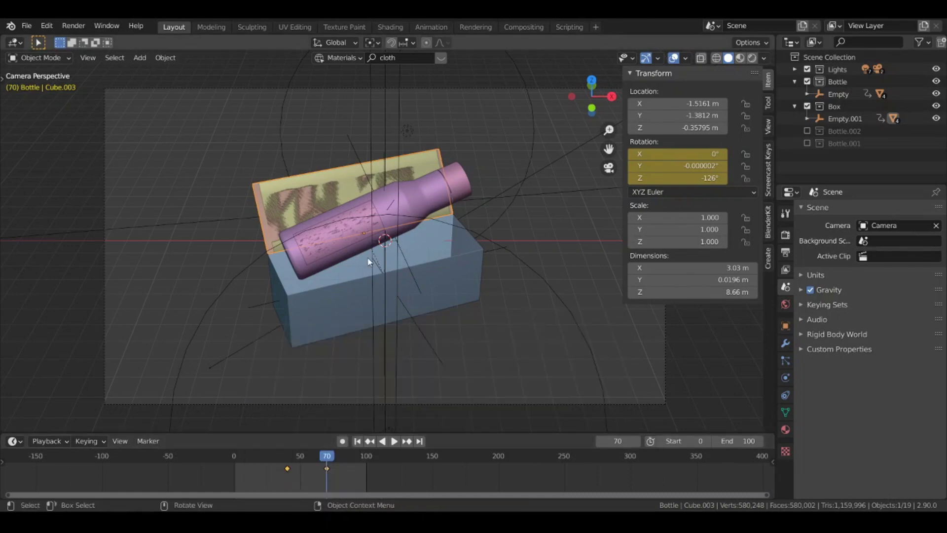
Play the animation from frame 0 in Solid shading and scrub through it to check the lid opening and bottle rising.
key("shift+Left")
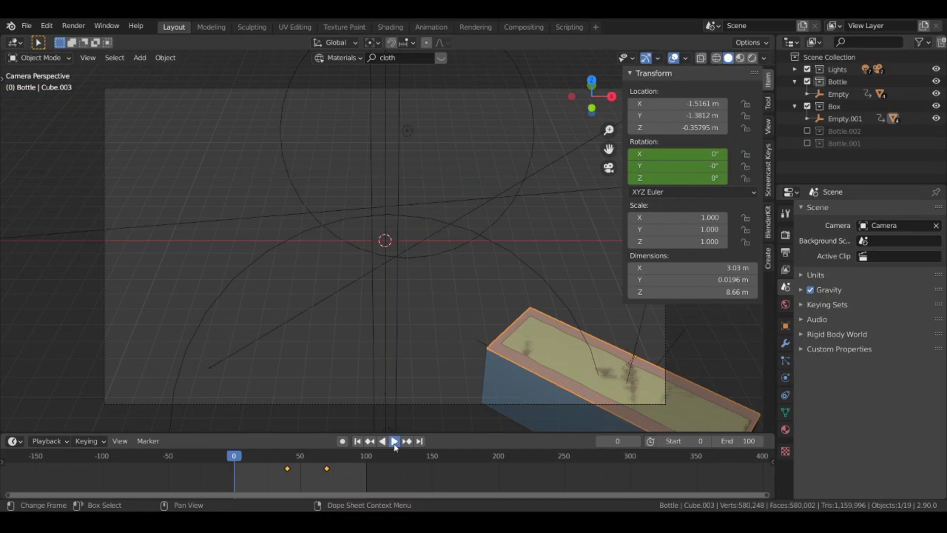
left_click(394, 441)
key("z")
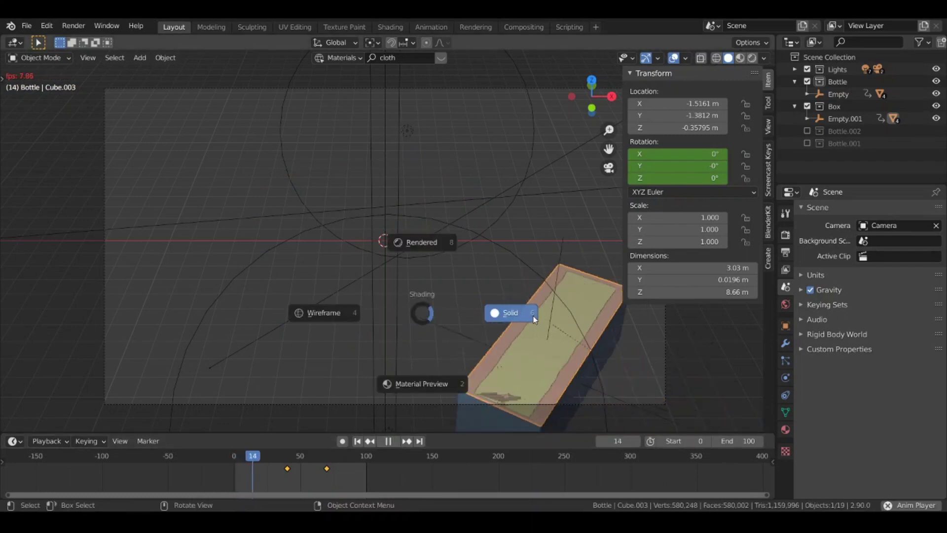
left_click(577, 354)
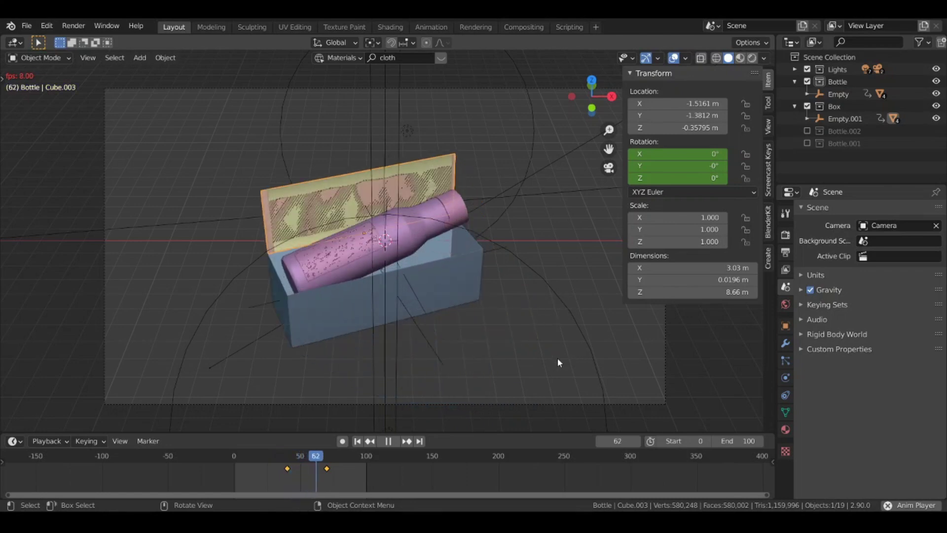
left_click(389, 441)
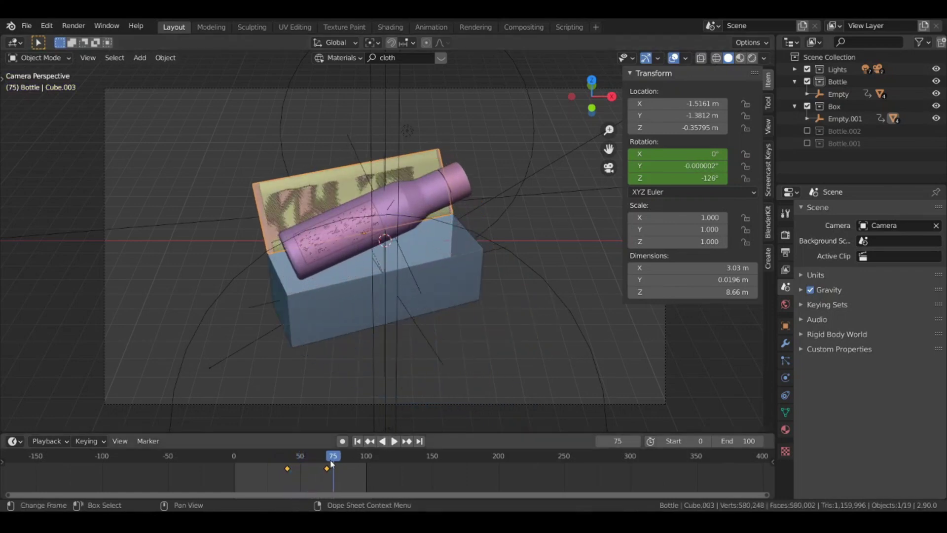
left_click_drag(303, 456, 221, 457)
left_click_drag(293, 460, 327, 460)
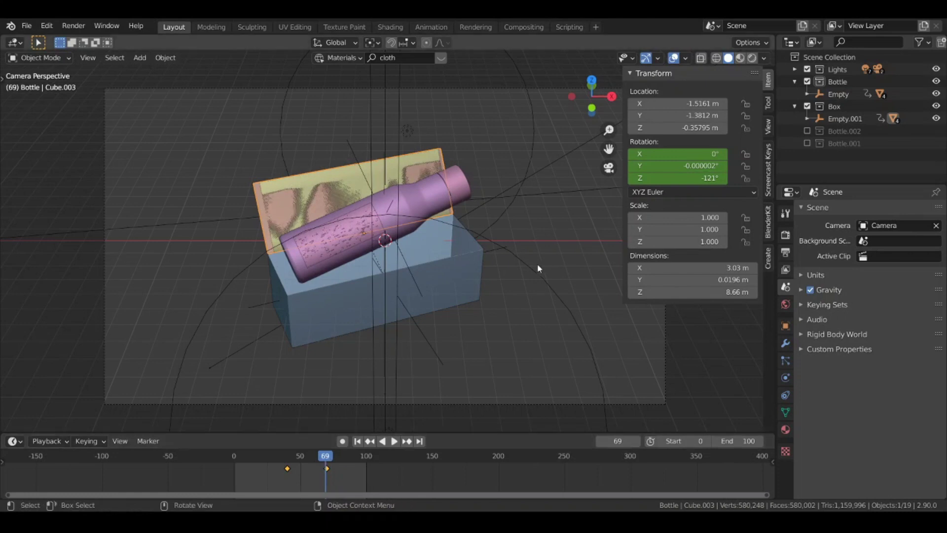
Exclude the Bottle and Box collections from the view layer and enable the Bottle.002 collection.
left_click(795, 81)
left_click(794, 94)
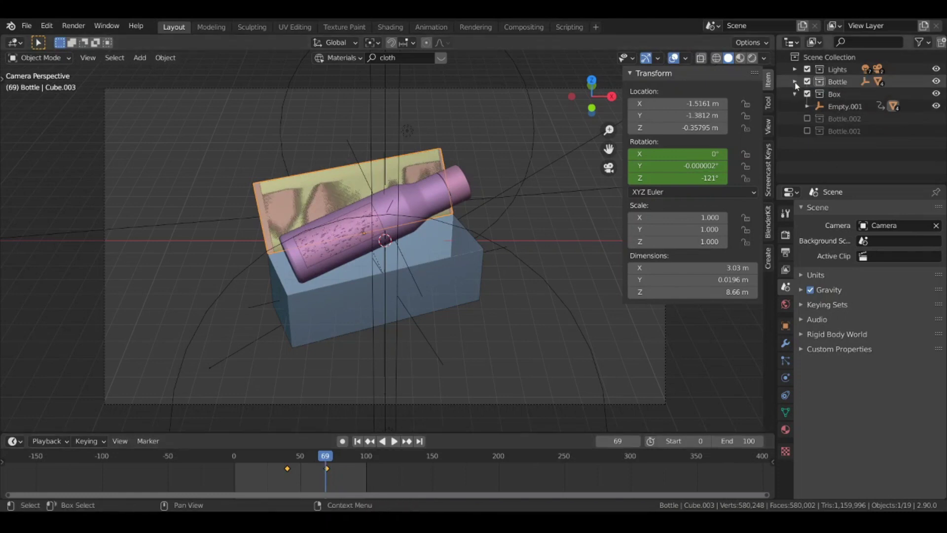
left_click(807, 81)
left_click(807, 94)
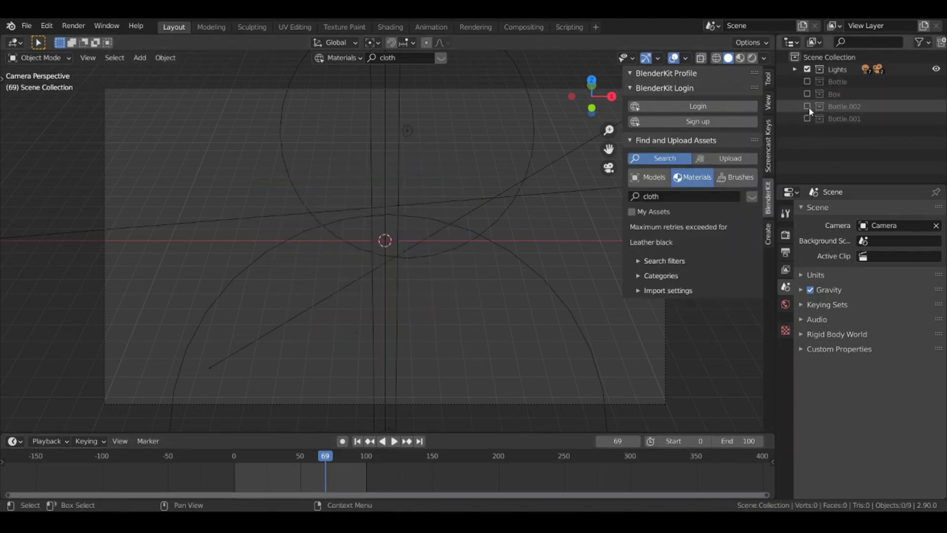
left_click(807, 106)
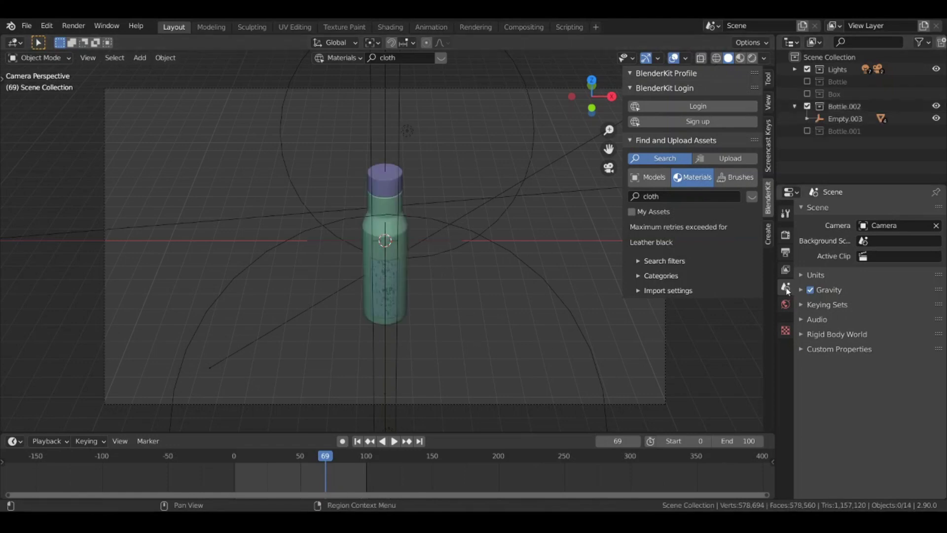
Make Camera.001 the active scene camera.
left_click(892, 225)
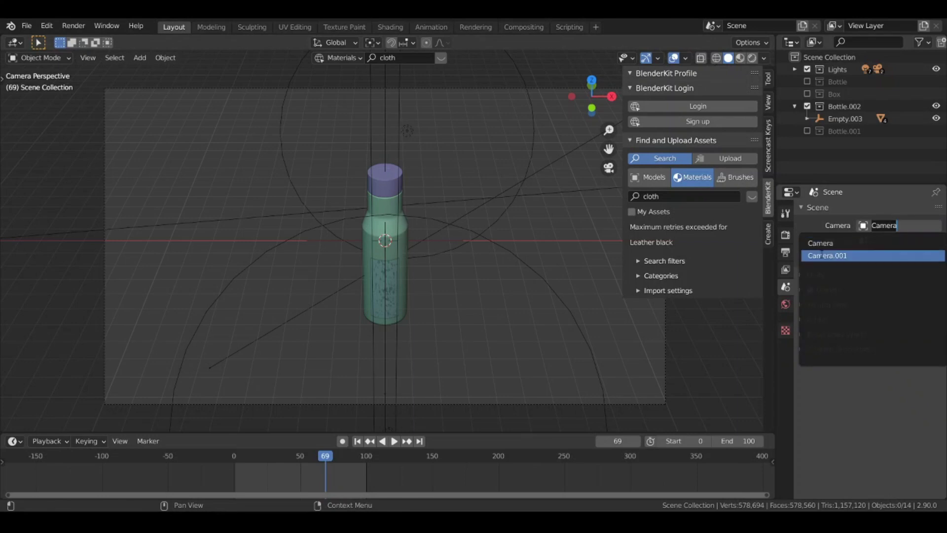
left_click(839, 257)
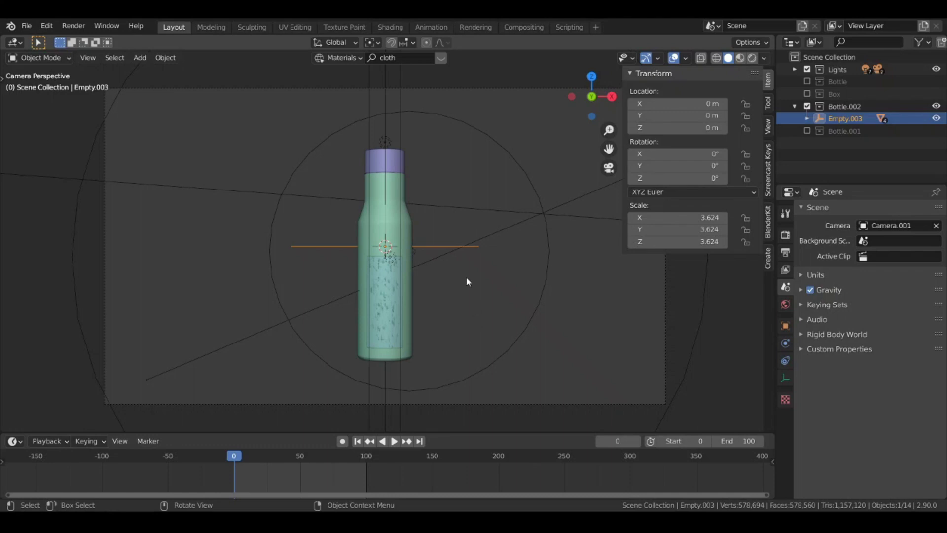
Tilt the bottle's empty freely to about X 122°, Y 44.6°, Z -25.8° and insert rotation keyframes at frame 0.
key("r")
key("r")
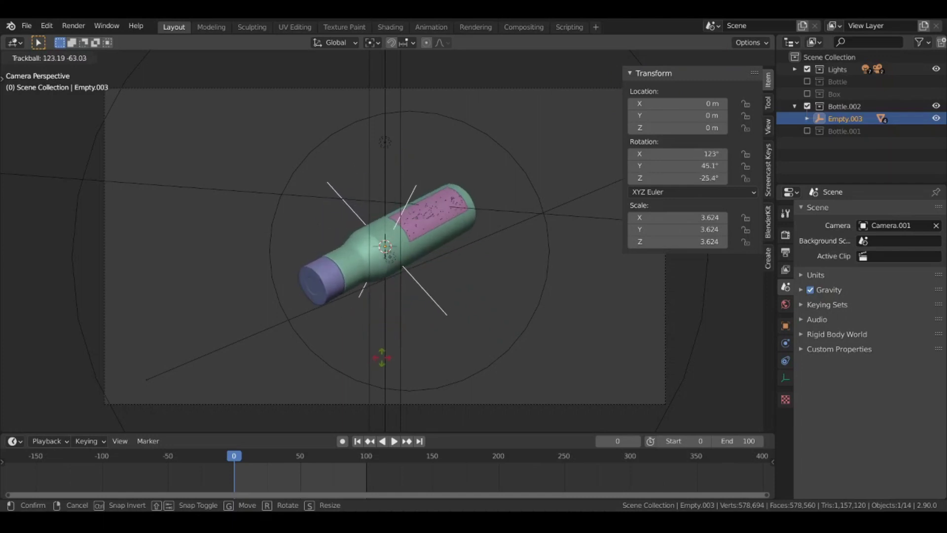
left_click(387, 360)
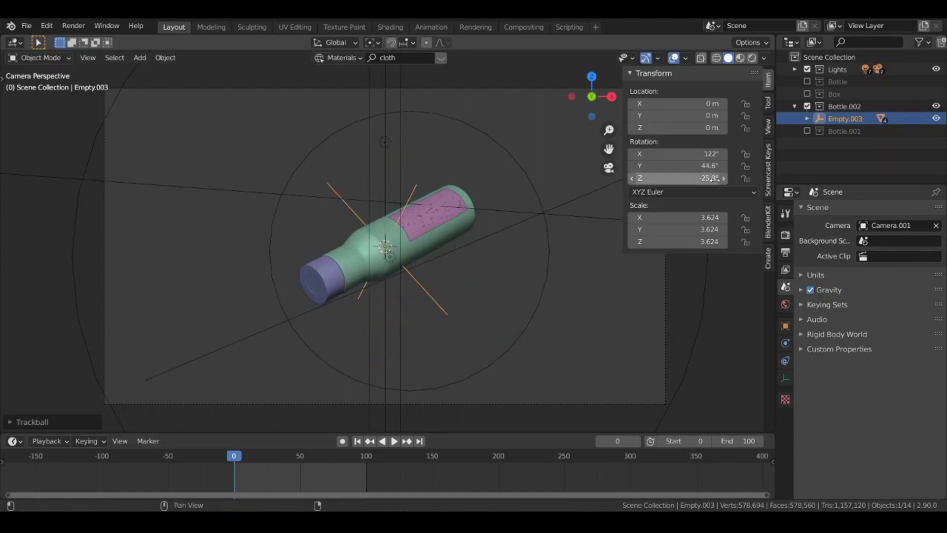
right_click(647, 154)
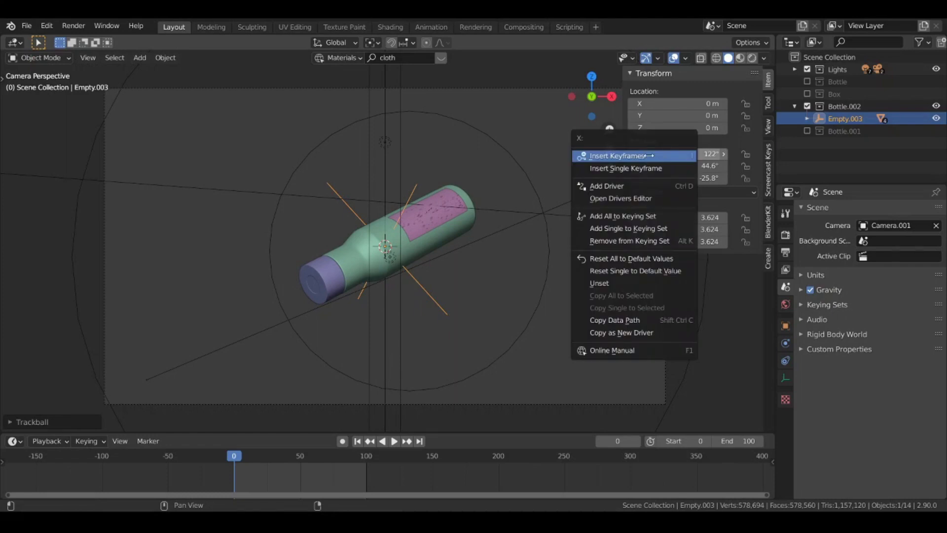
left_click(650, 154)
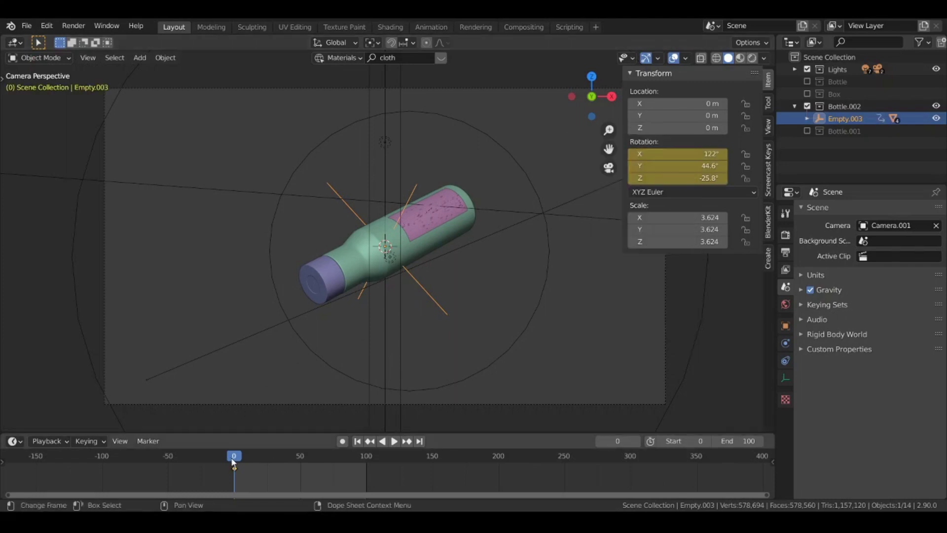
At frame 30, rotate the bottle's empty about global Z to about 311°, insert rotation keyframes, and preview the spin from frame 0.
key("space")
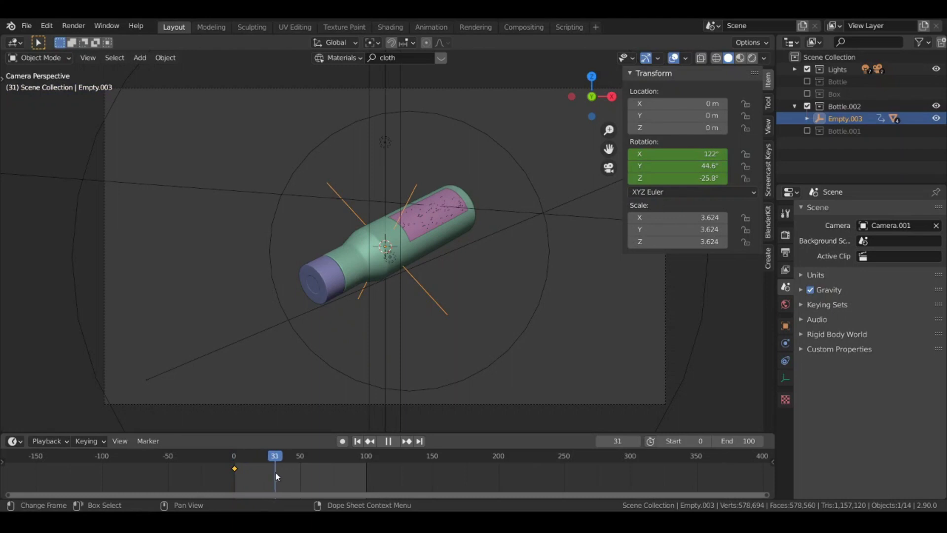
key("space")
key("r")
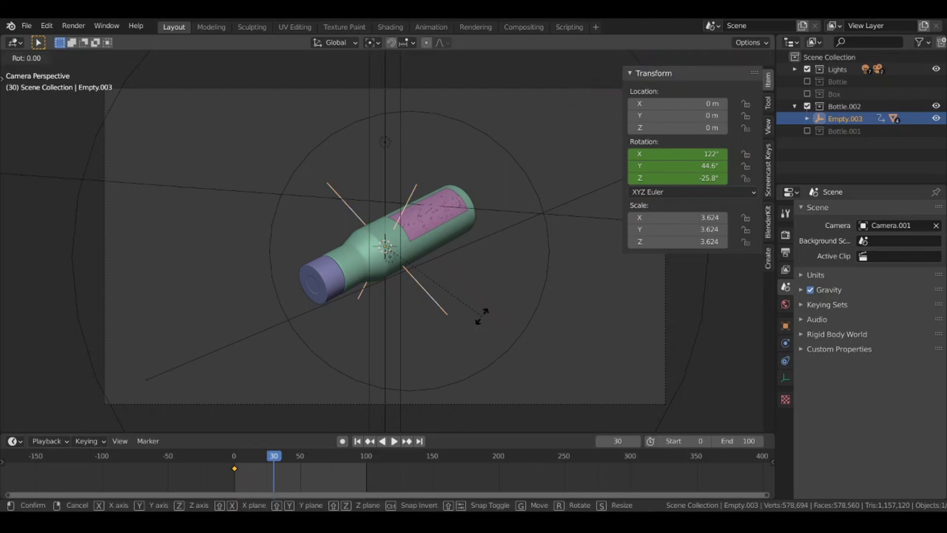
key("z")
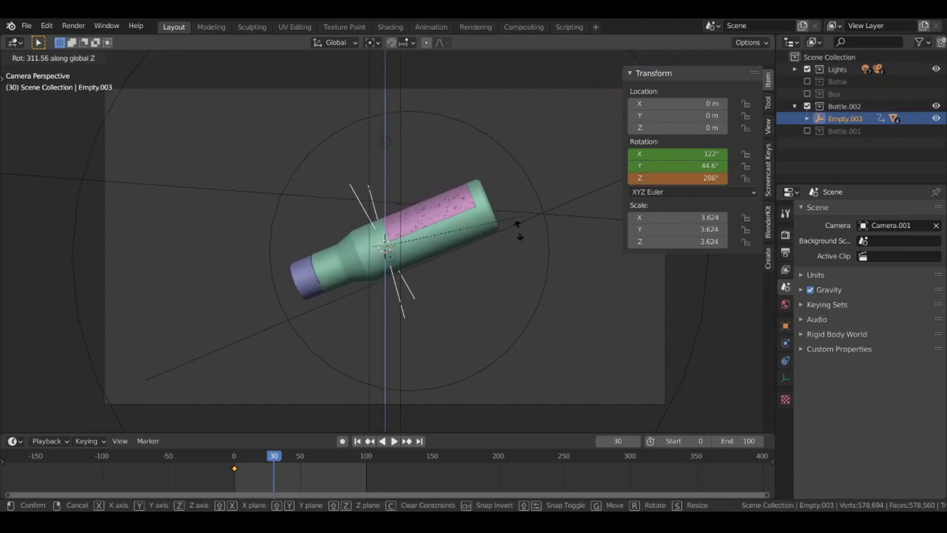
left_click(495, 270)
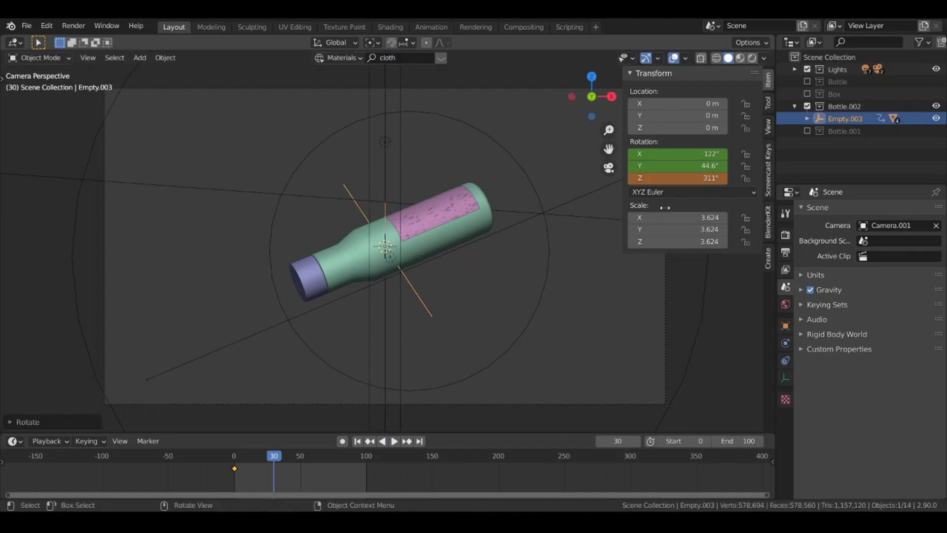
right_click(674, 182)
left_click(630, 184)
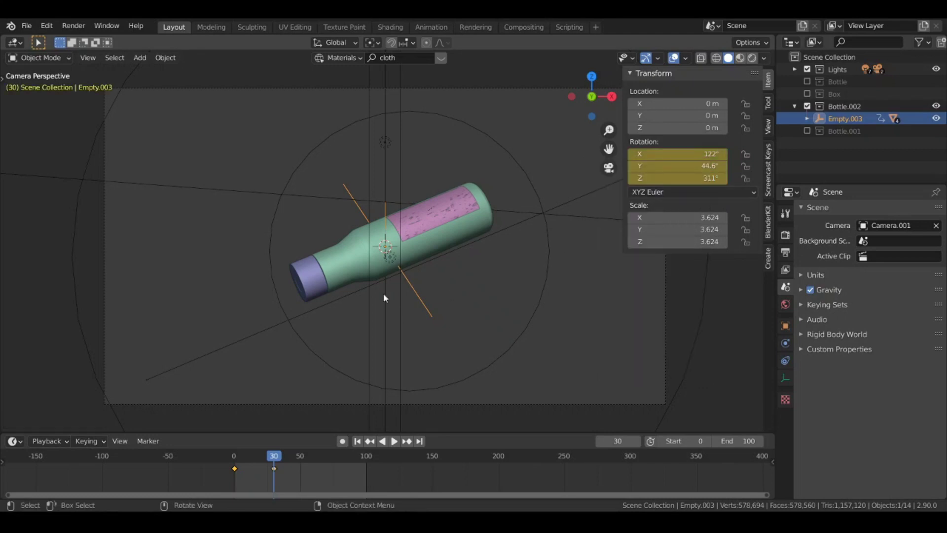
left_click_drag(271, 462, 235, 462)
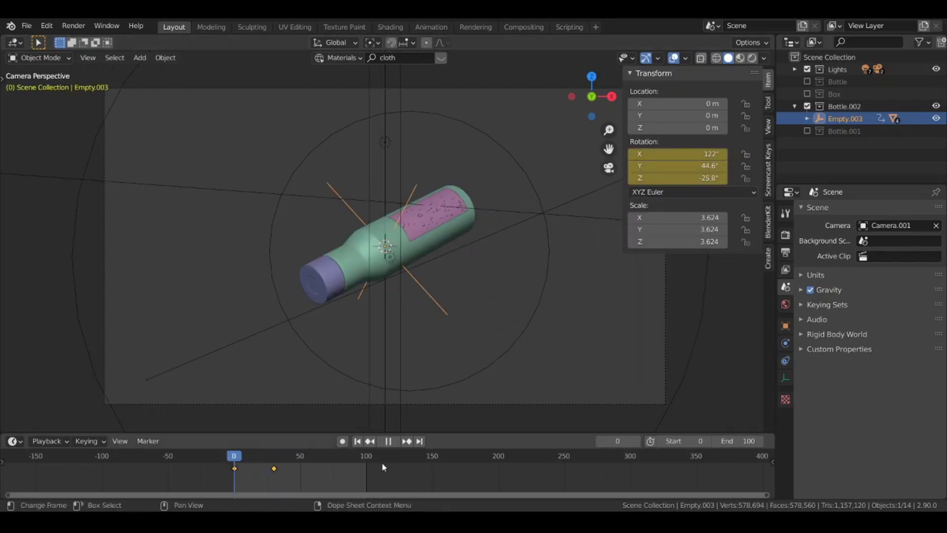
left_click(395, 441)
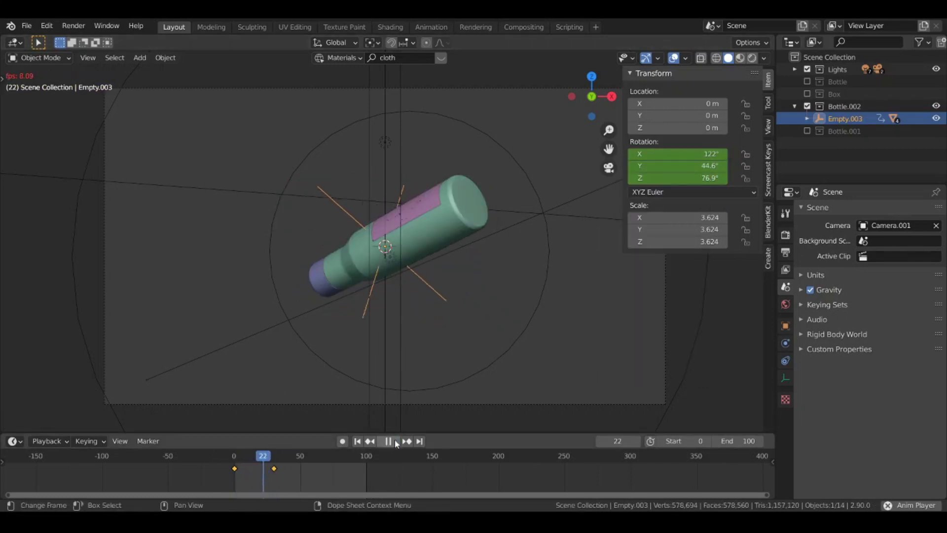
At frame 50, stand the bottle upright by rotating its empty about the global Y and X axes.
left_click_drag(273, 459, 293, 463)
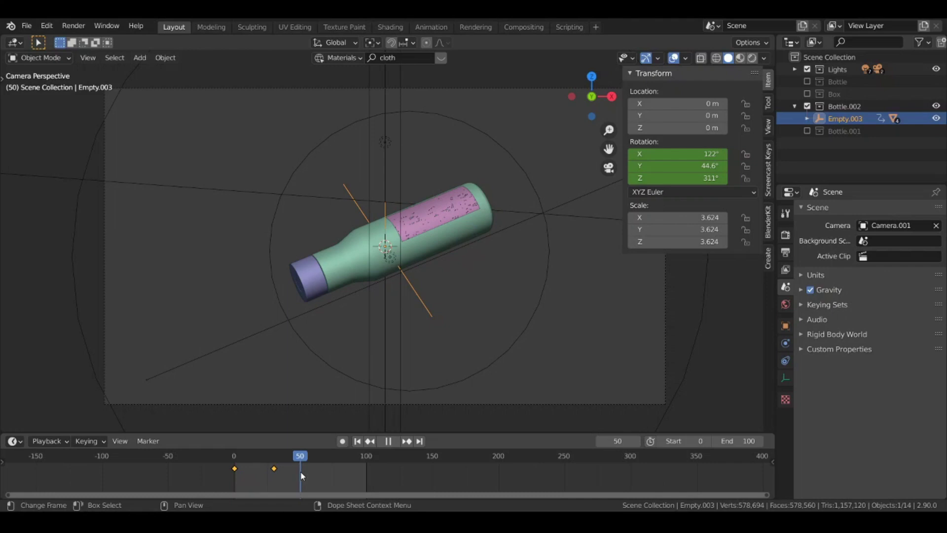
key("space")
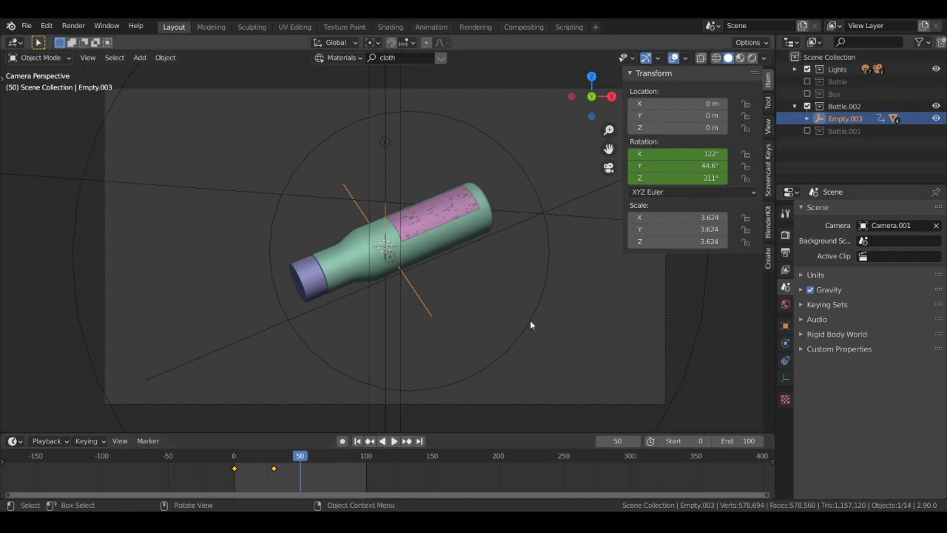
key("r")
key("y")
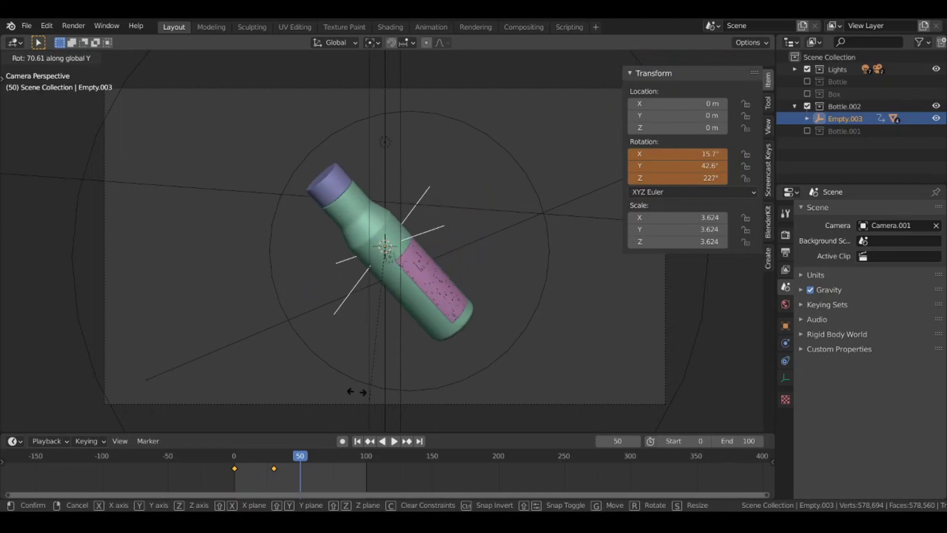
left_click(305, 316)
key("r")
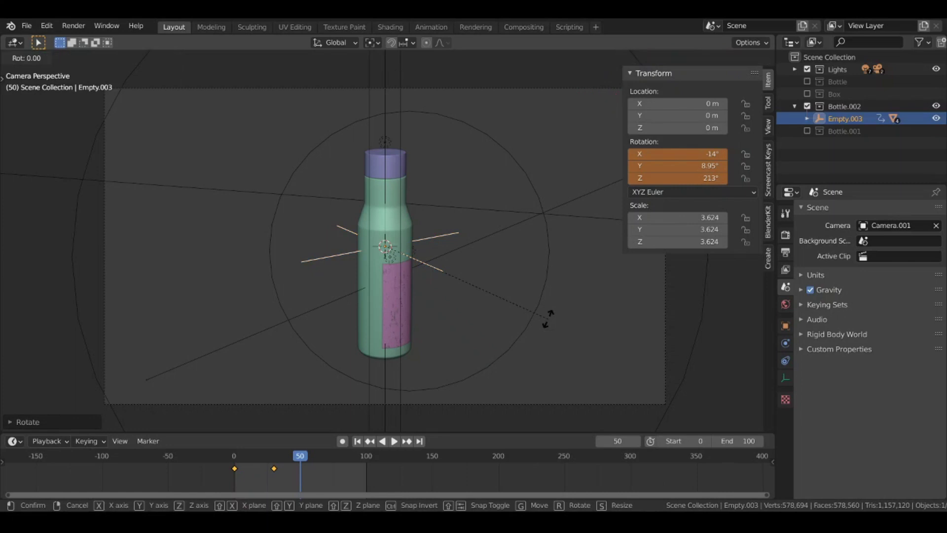
key("x")
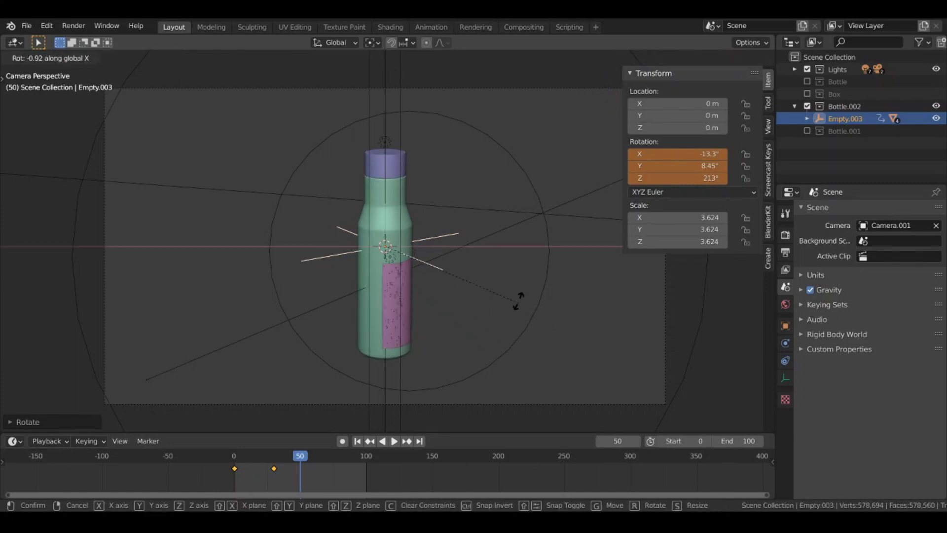
left_click(518, 266)
Rotate the upright bottle about global Z to about 182° so its label faces the camera, and insert rotation keyframes at frame 50.
key("r")
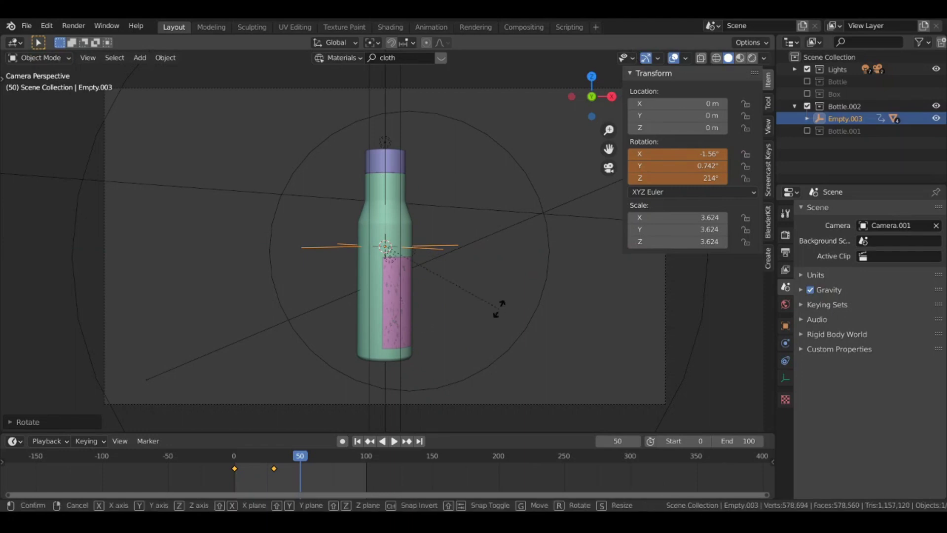
key("z")
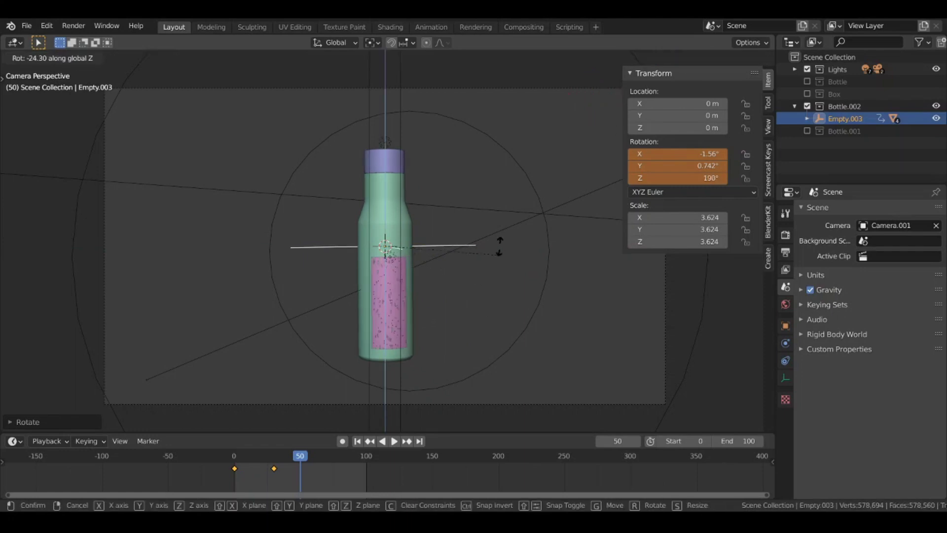
left_click(495, 239)
right_click(696, 157)
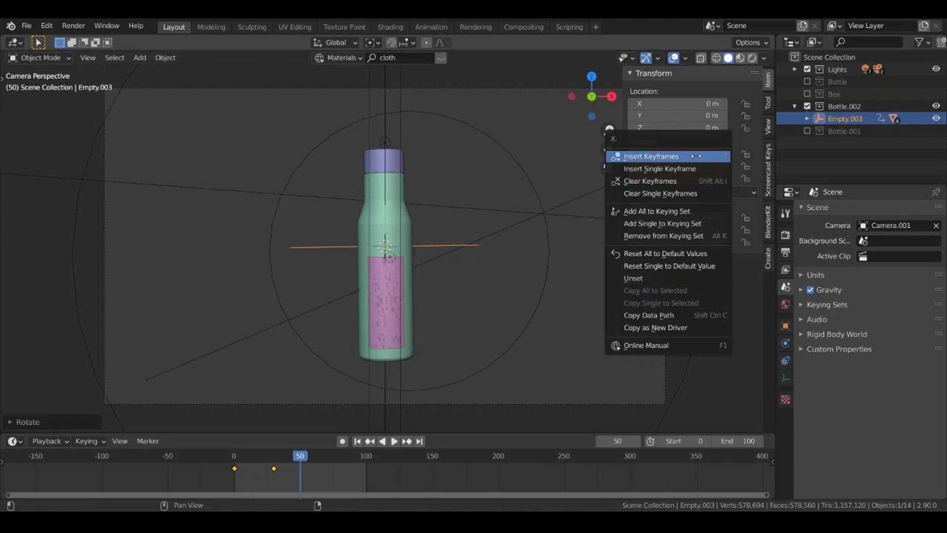
right_click(676, 154)
left_click(651, 152)
Play the animation from frame 0 to check the bottle's spin and its turn to upright.
left_click_drag(306, 459, 234, 459)
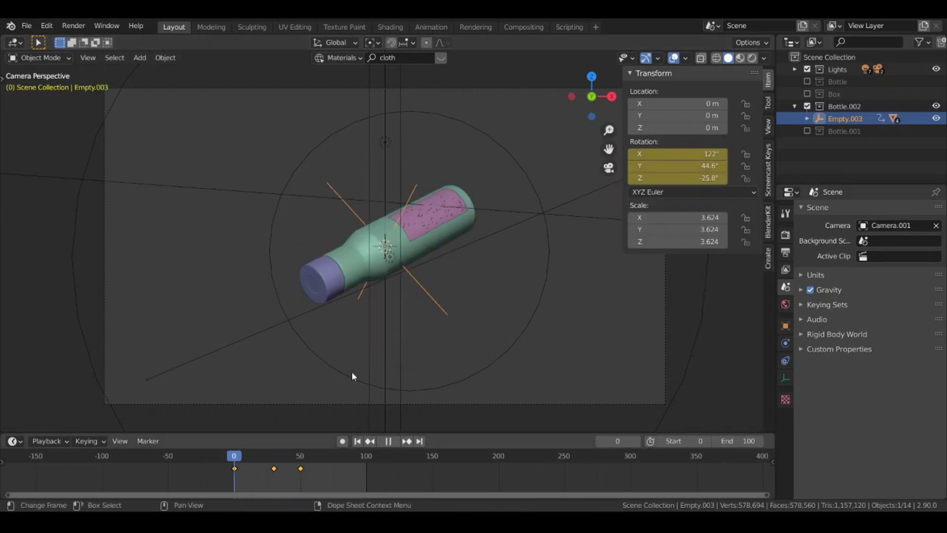
left_click(394, 441)
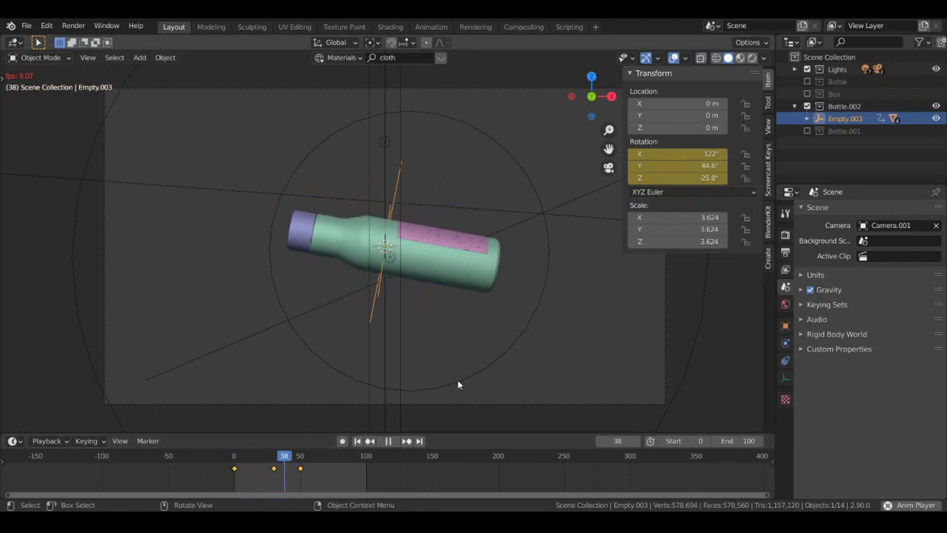
left_click(388, 441)
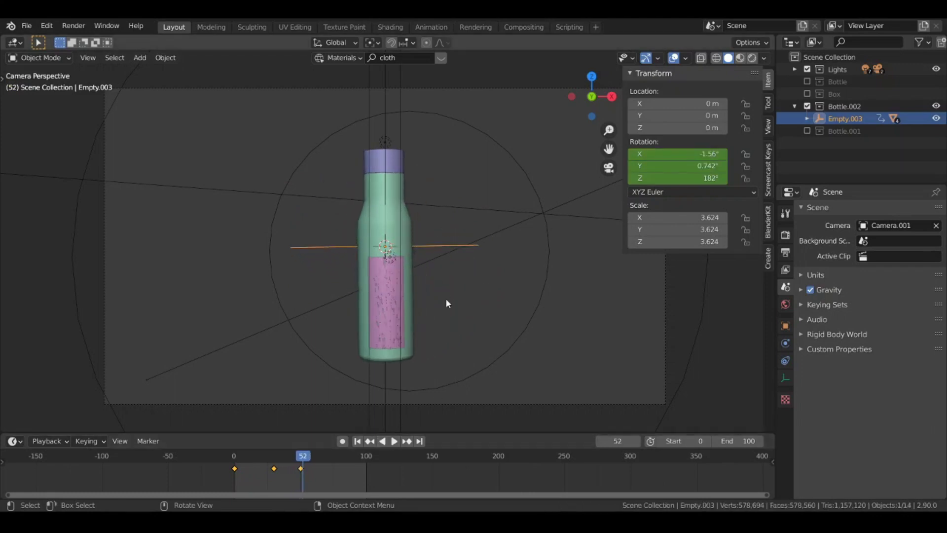
key("space")
left_click(298, 462)
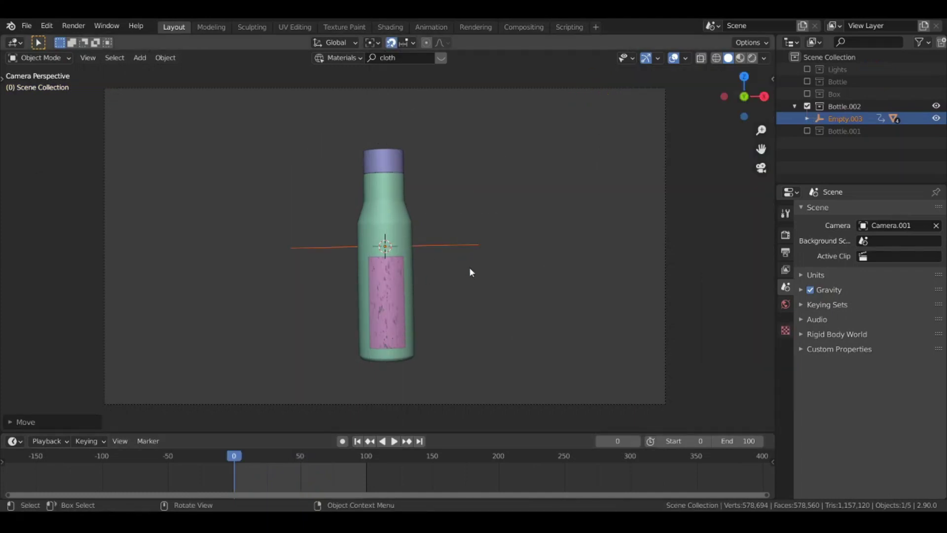
Exclude the Bottle.002 collection from the view layer and enable the Bottle.001 collection.
left_click(794, 106)
left_click(807, 106)
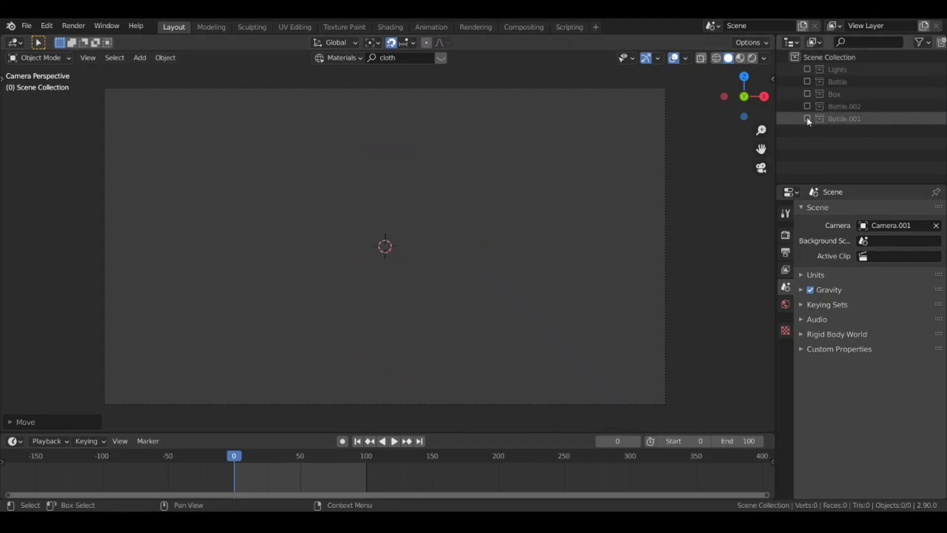
left_click(807, 119)
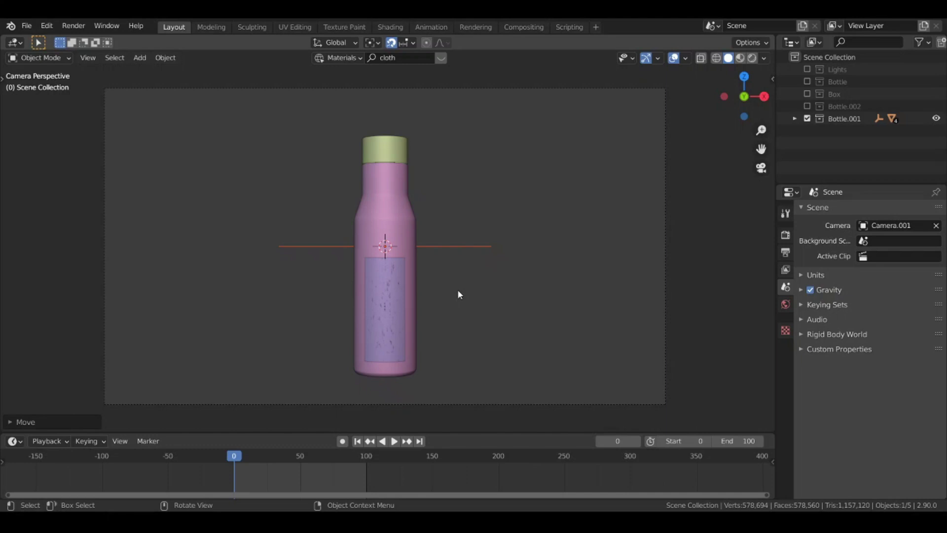
View the Bottle.001 bottle from above and select its parent empty, Empty.002.
key("KP_7")
key("KP_Decimal")
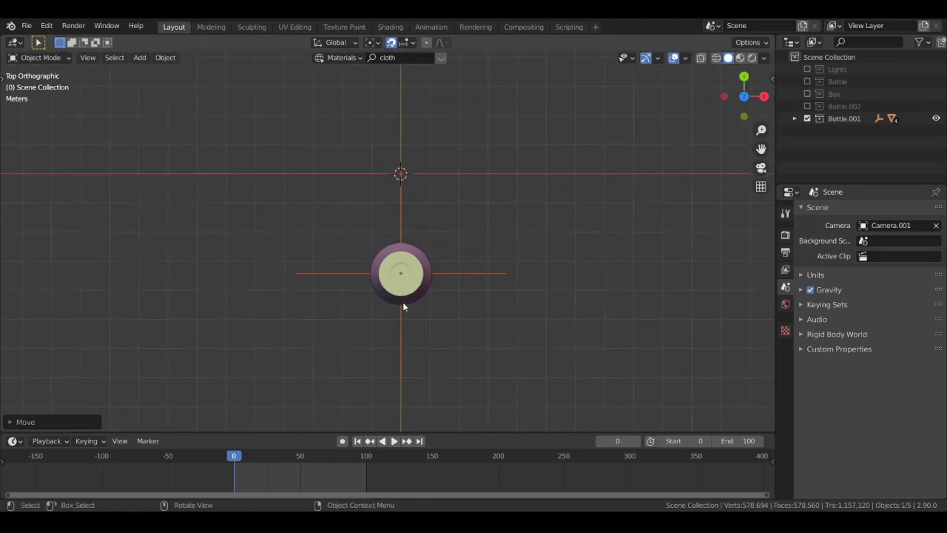
left_click(391, 43)
middle_click_drag(463, 251, 458, 267, "shift")
scroll(458, 267, "up", 1)
left_click(794, 119)
left_click(845, 131)
key("KP_Decimal")
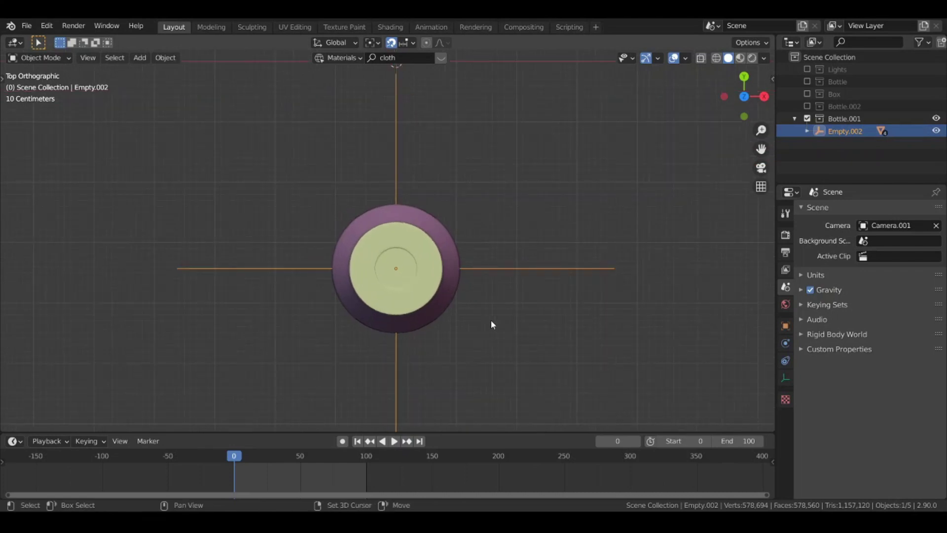
key("shift+d")
right_click(493, 220)
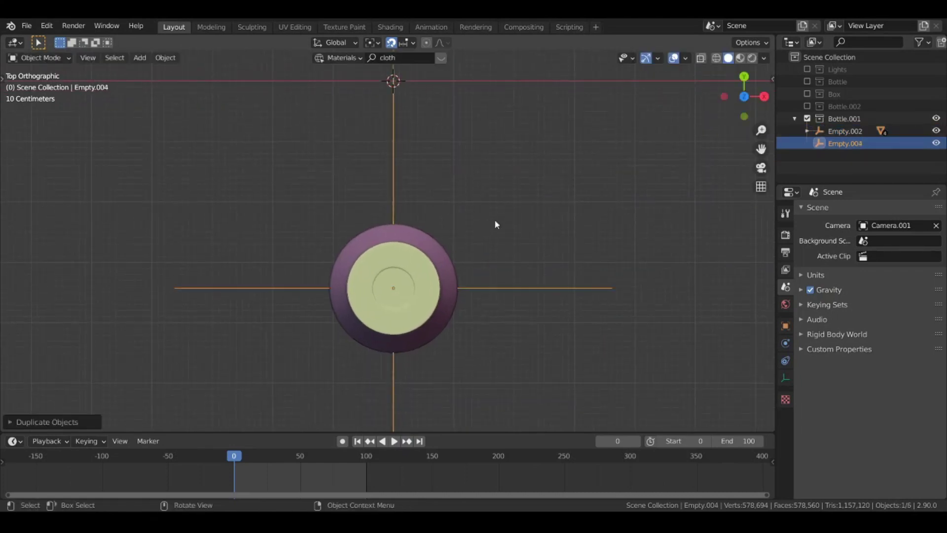
key("ctrl+z")
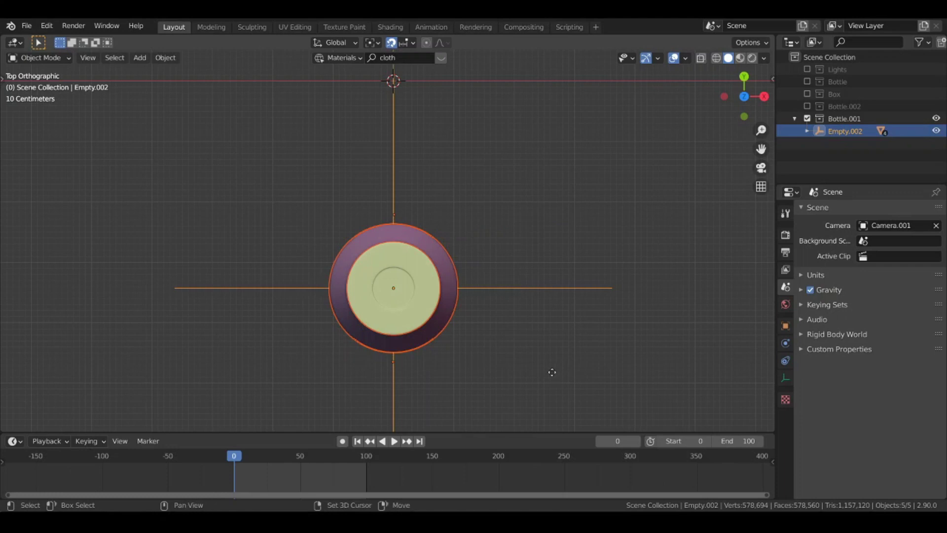
Duplicate the bottle together with its empty and place the copy 2.2 m along Y, behind the original.
key("shift+d")
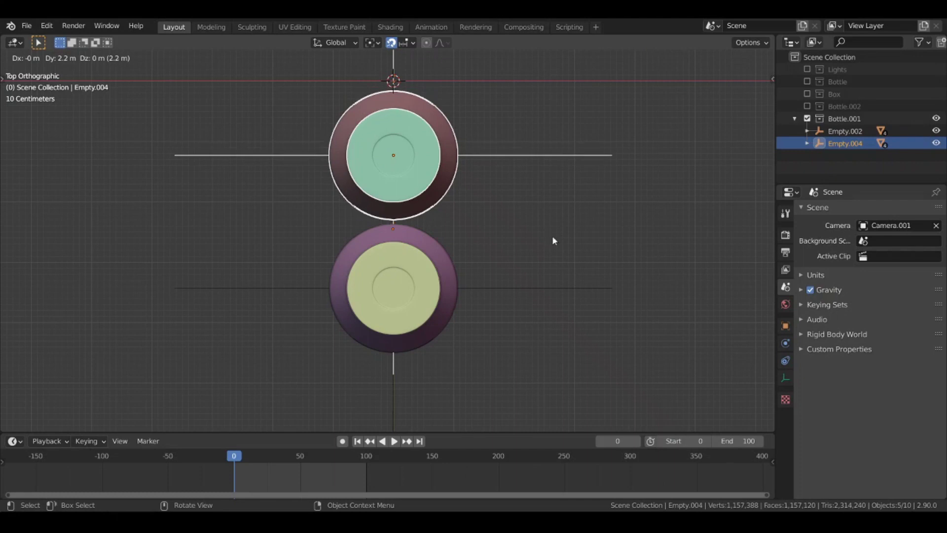
left_click(552, 235)
Duplicate the rear bottle together with its empty in place, leaving the copy exactly over the original.
scroll(508, 277, "down", 3)
middle_click_drag(507, 277, 494, 357, "shift")
scroll(493, 354, "up", 2)
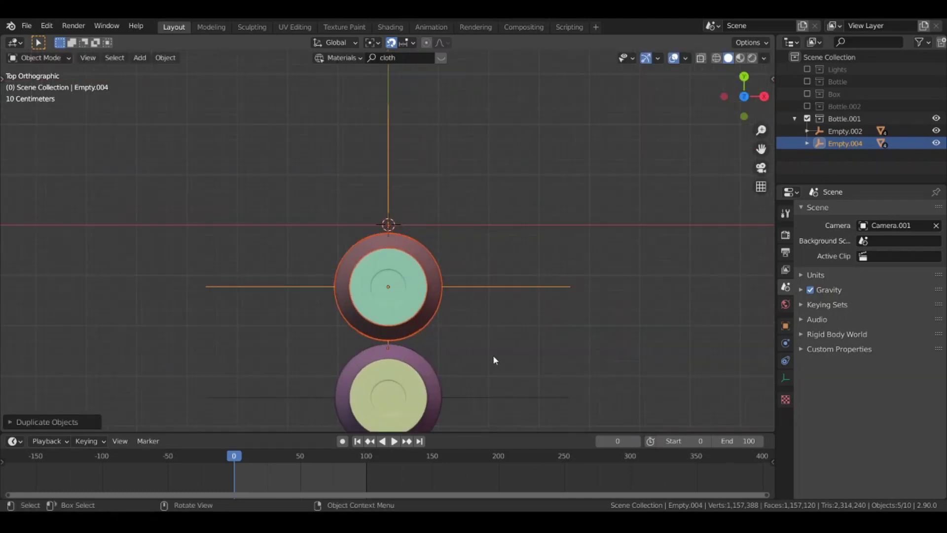
key("shift+d")
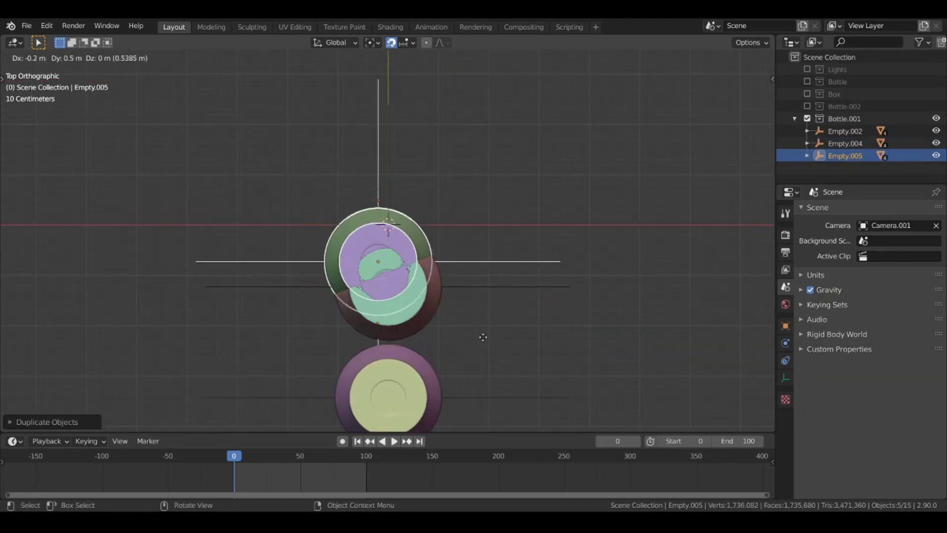
right_click(493, 340)
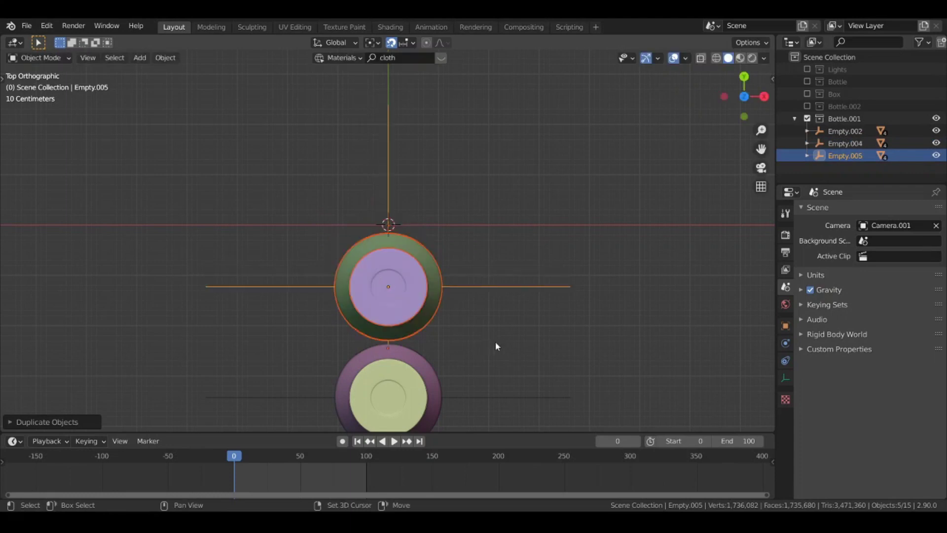
Duplicate the rear bottle 2.2 m along Y to start a third position, and duplicate that copy in place.
key("shift+d")
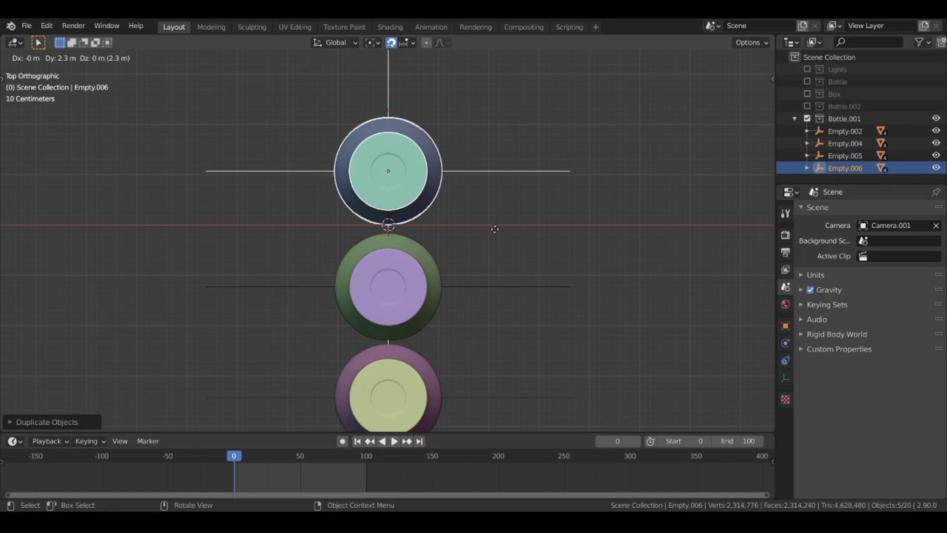
left_click(493, 275)
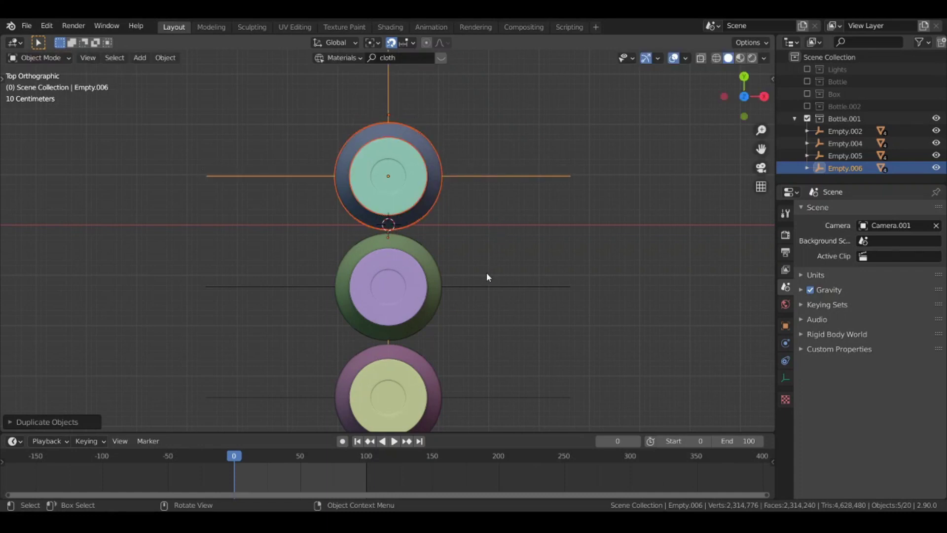
key("shift+d")
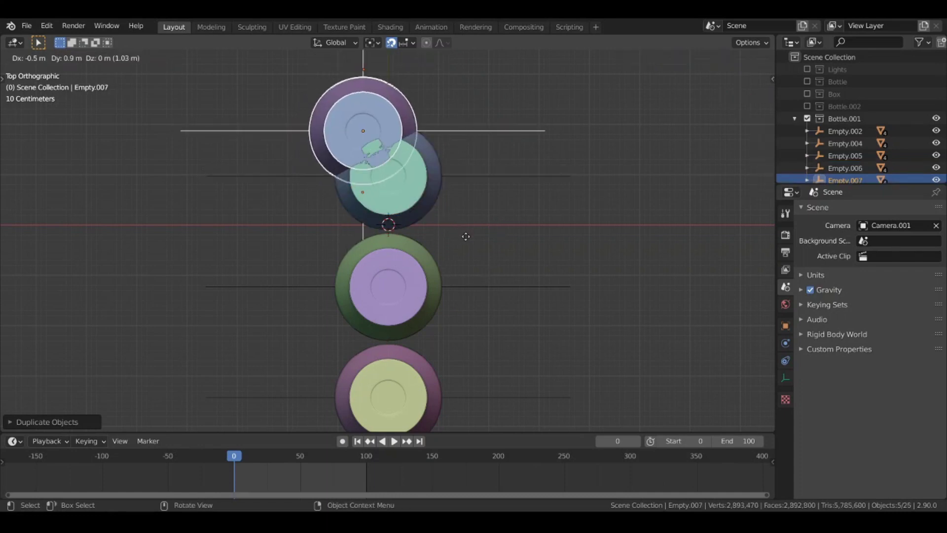
left_click(487, 276)
Insert location keyframes at frame 0 on the parent empties Empty.002 and Empty.004.
scroll(481, 315, "down", 3)
middle_click_drag(479, 329, 236, 460)
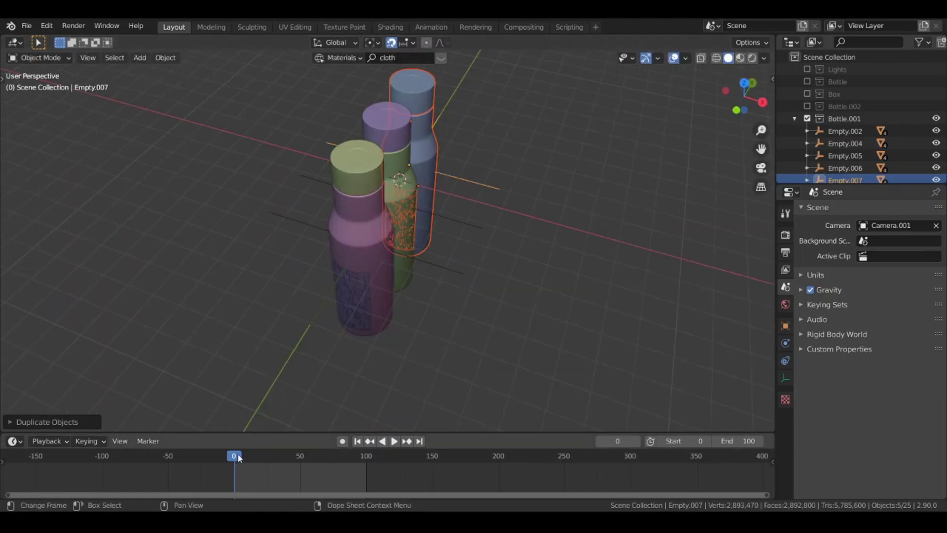
left_click(837, 136)
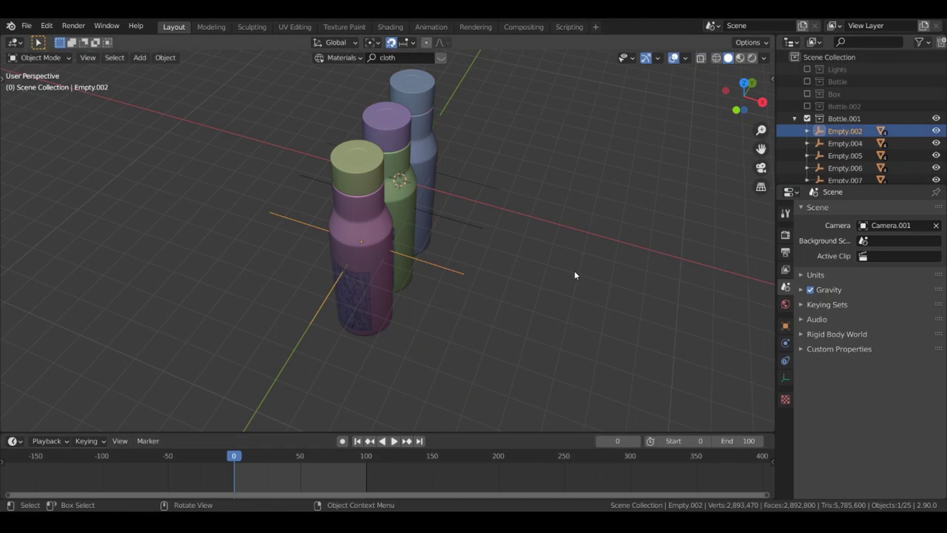
key("n")
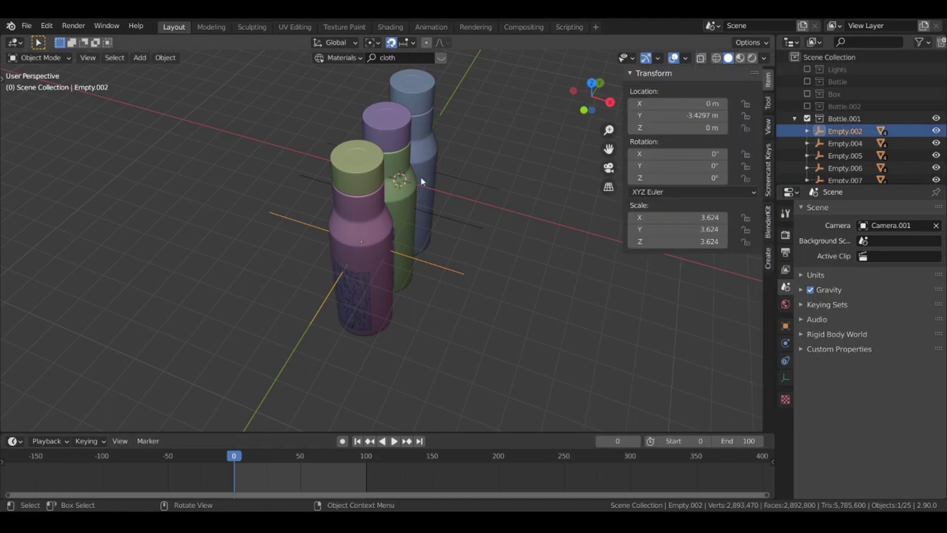
right_click(668, 106)
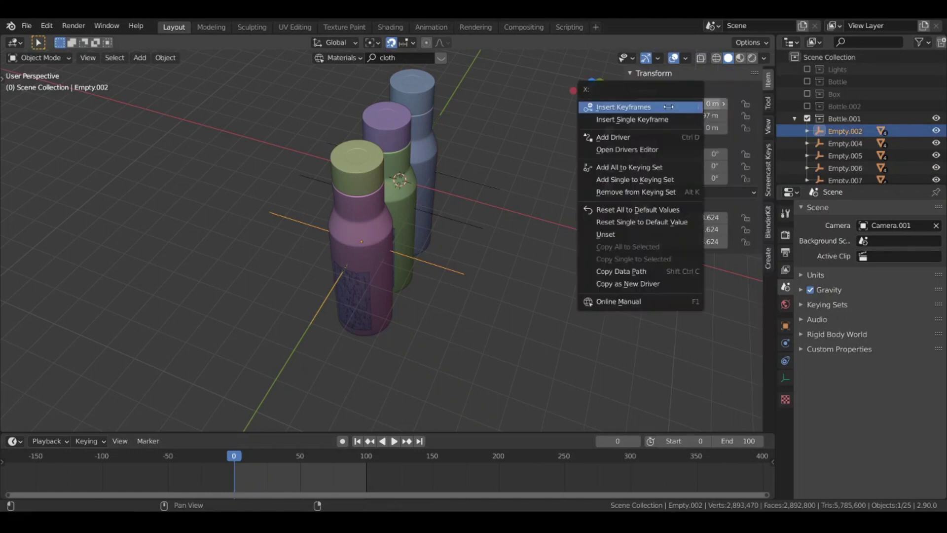
left_click(651, 107)
left_click(861, 144)
right_click(656, 105)
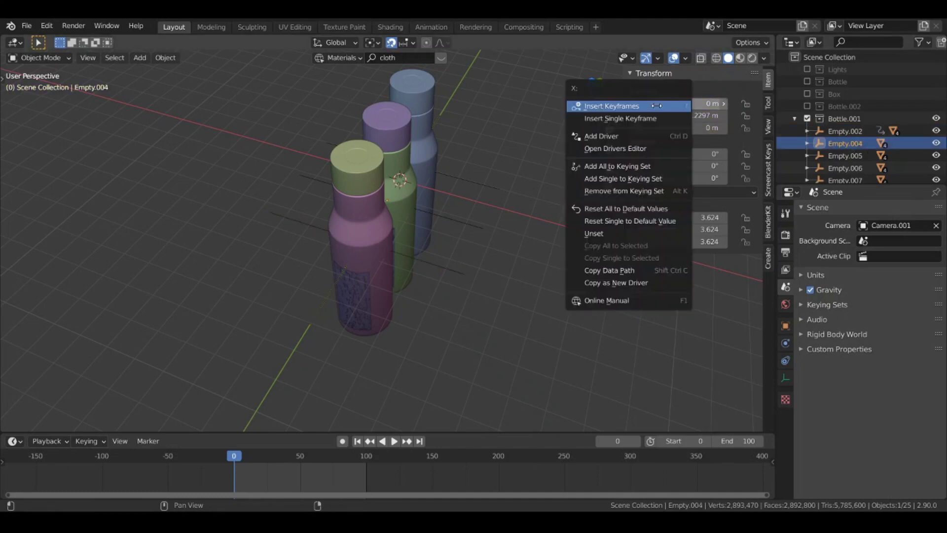
left_click(632, 106)
Insert location keyframes at frame 0 on the parent empties Empty.005, Empty.006 and Empty.007.
left_click(845, 156)
right_click(657, 104)
left_click(636, 106)
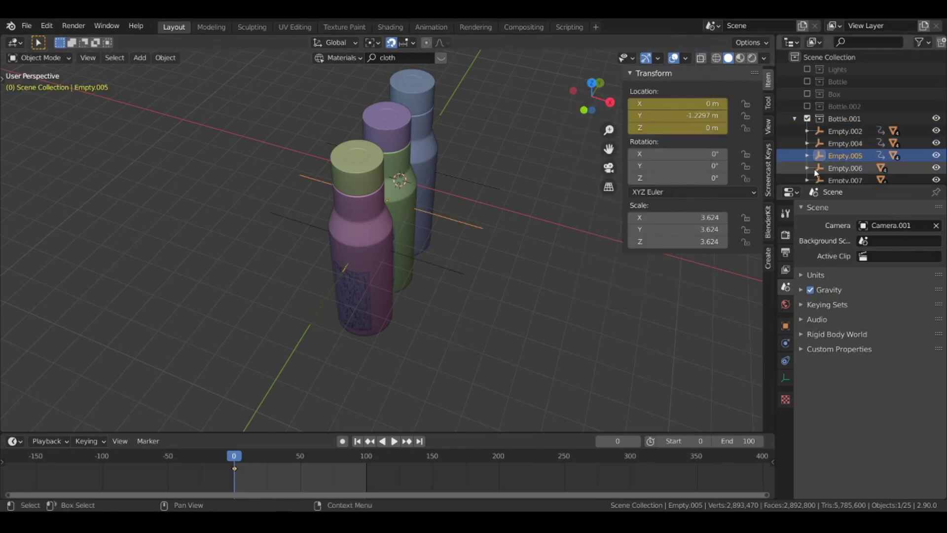
left_click(845, 168)
right_click(656, 106)
left_click(637, 106)
left_click(845, 180)
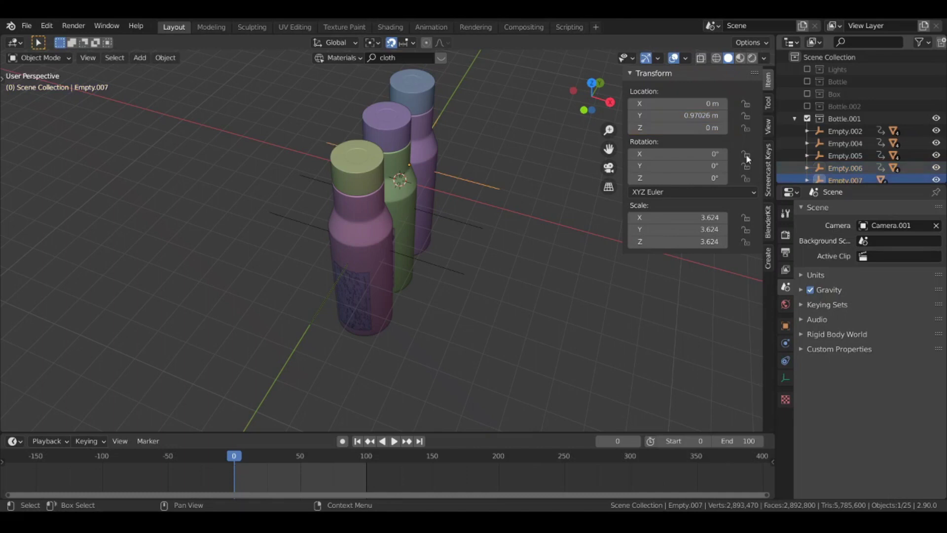
right_click(669, 104)
left_click(669, 109)
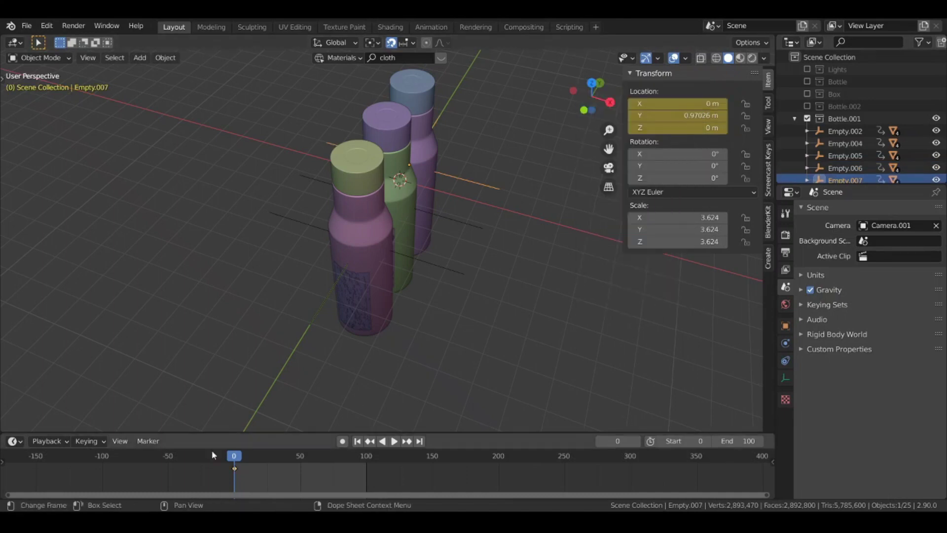
At frame 30, move all the bottles and their empties -3.3 m along Y toward the camera, judging the framing through the camera.
key("space")
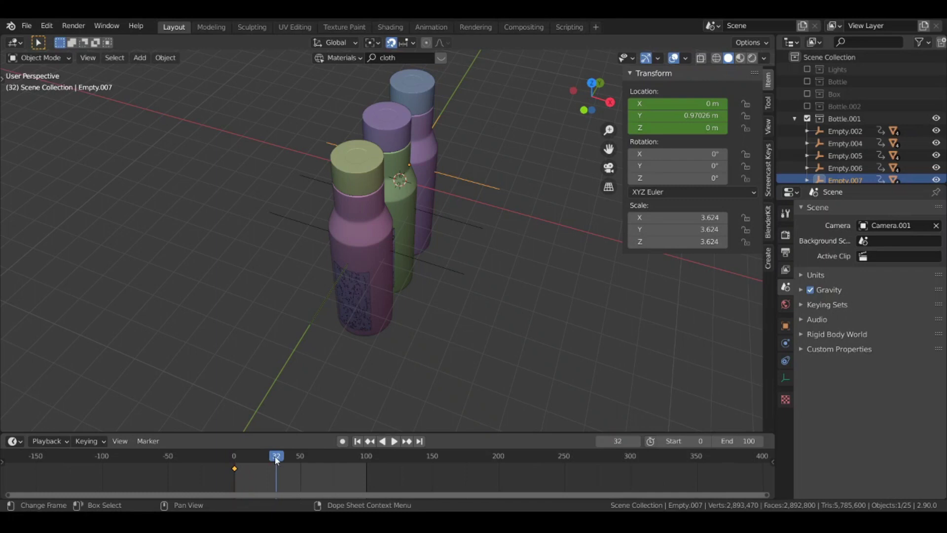
key("space")
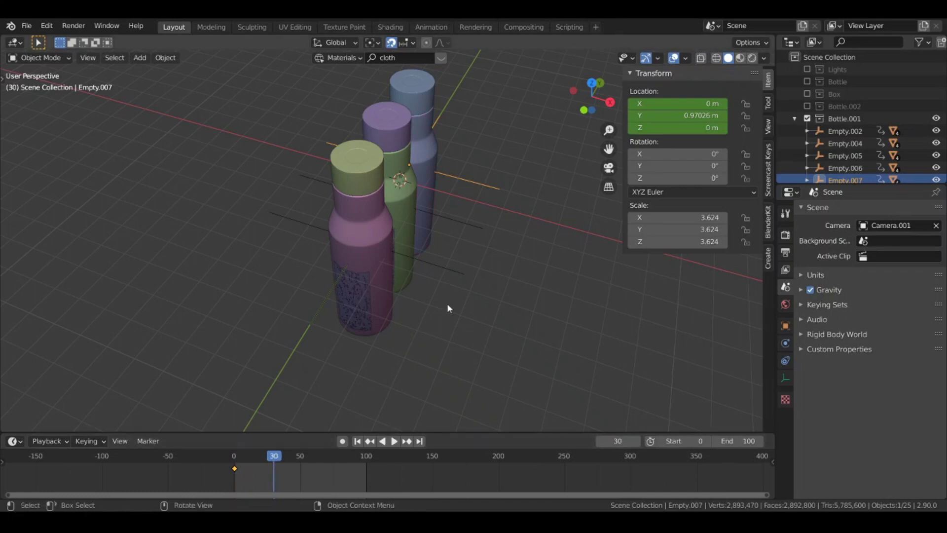
scroll(375, 274, "down", 1)
left_click_drag(272, 116, 521, 330)
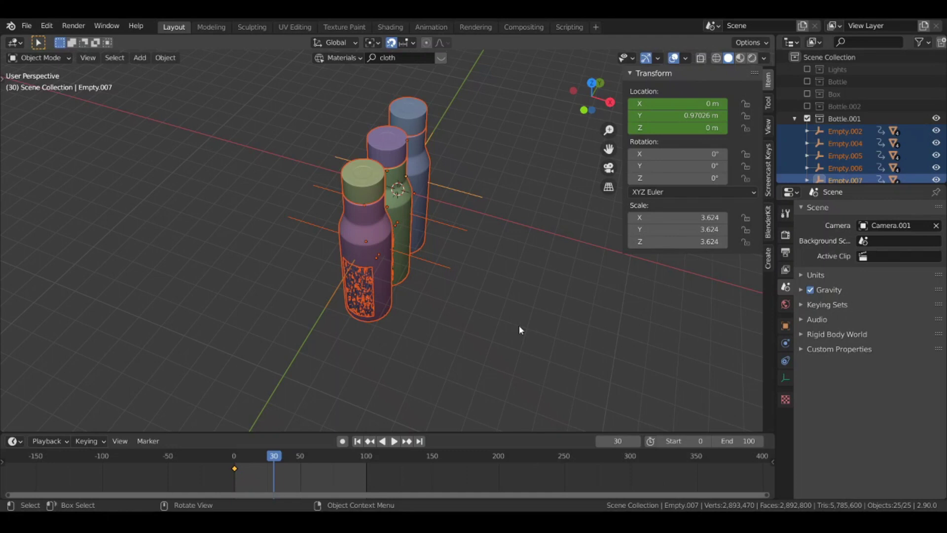
key("KP_0")
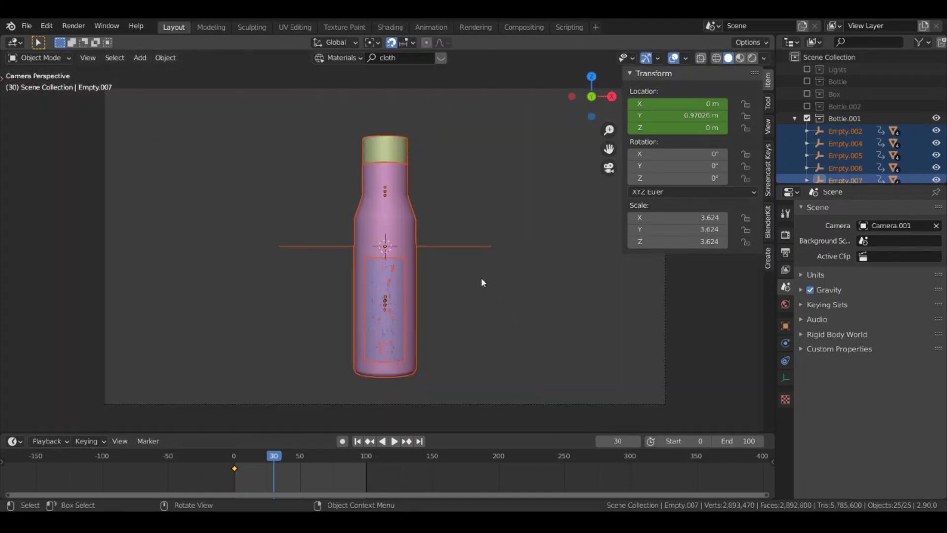
key("g")
key("y")
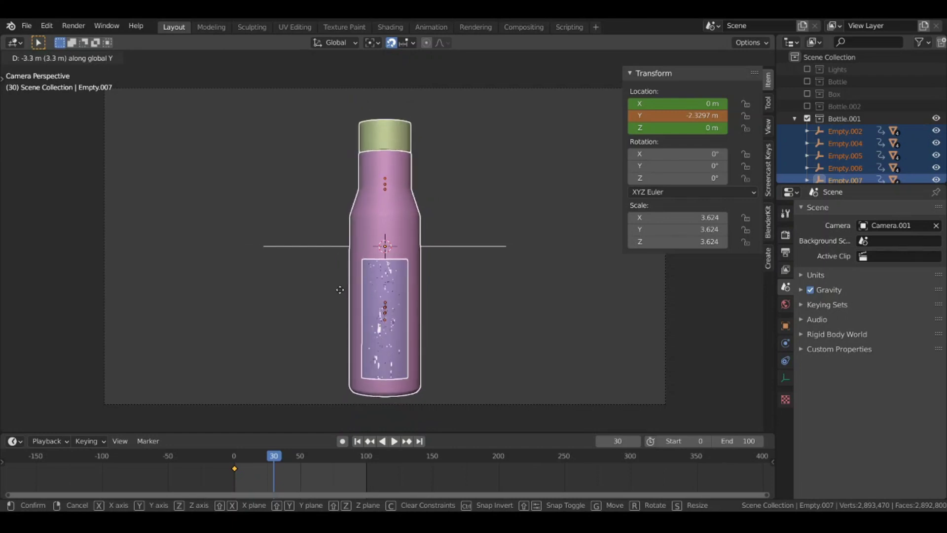
left_click(395, 334)
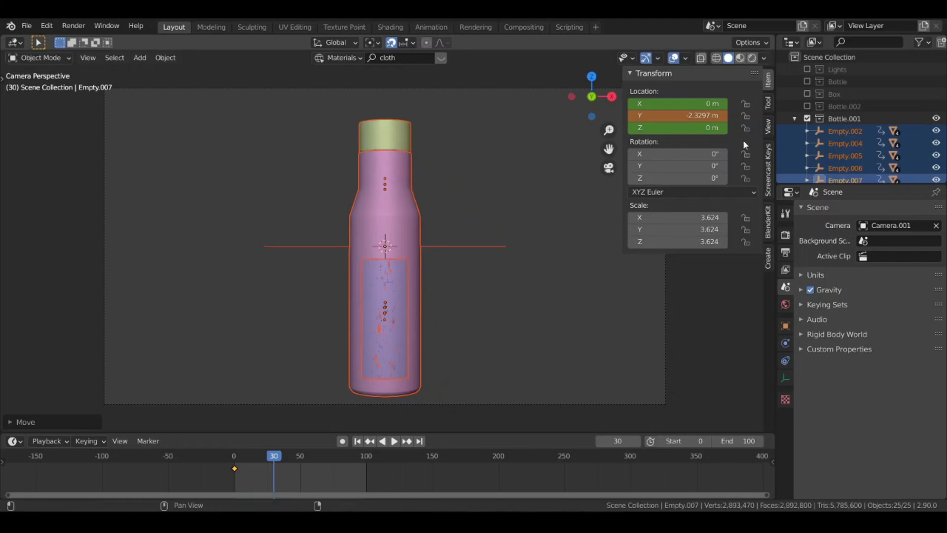
Insert location keyframes at frame 30 on the empties Empty.002 and Empty.004.
left_click(446, 245)
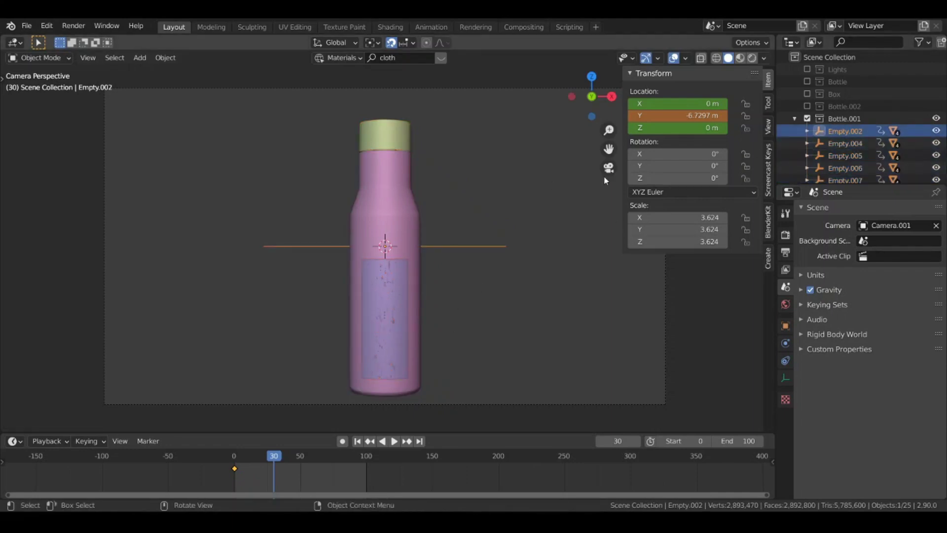
right_click(651, 103)
left_click(651, 104)
left_click(846, 143)
right_click(647, 104)
left_click(647, 104)
Insert location keyframes at frame 30 on the empties Empty.005, Empty.006 and Empty.007.
left_click(826, 159)
right_click(685, 115)
left_click(686, 117)
left_click(845, 167)
right_click(687, 115)
left_click(687, 116)
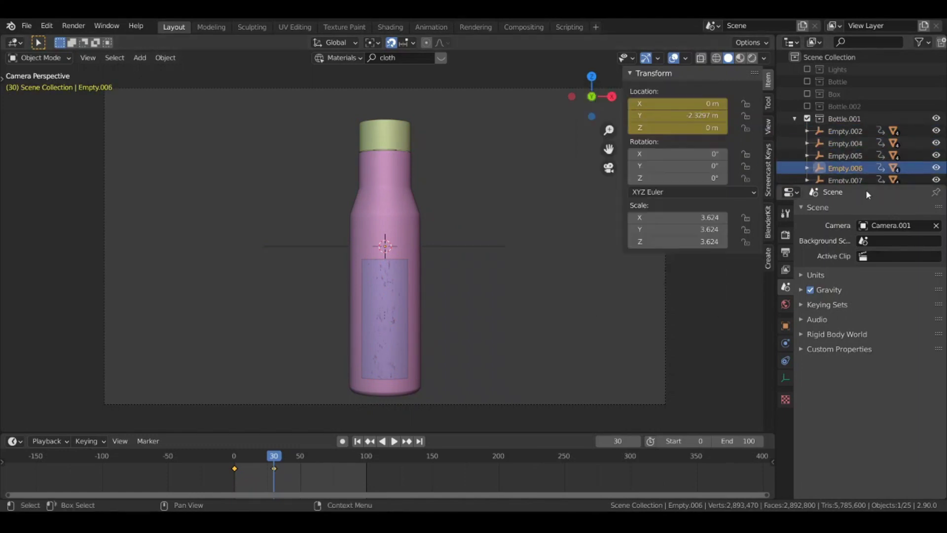
left_click(845, 179)
right_click(671, 104)
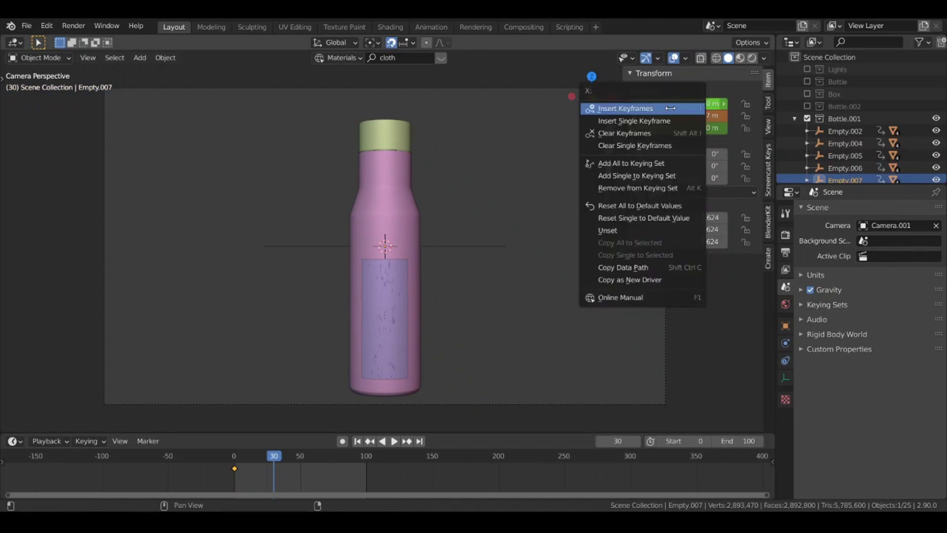
left_click(642, 108)
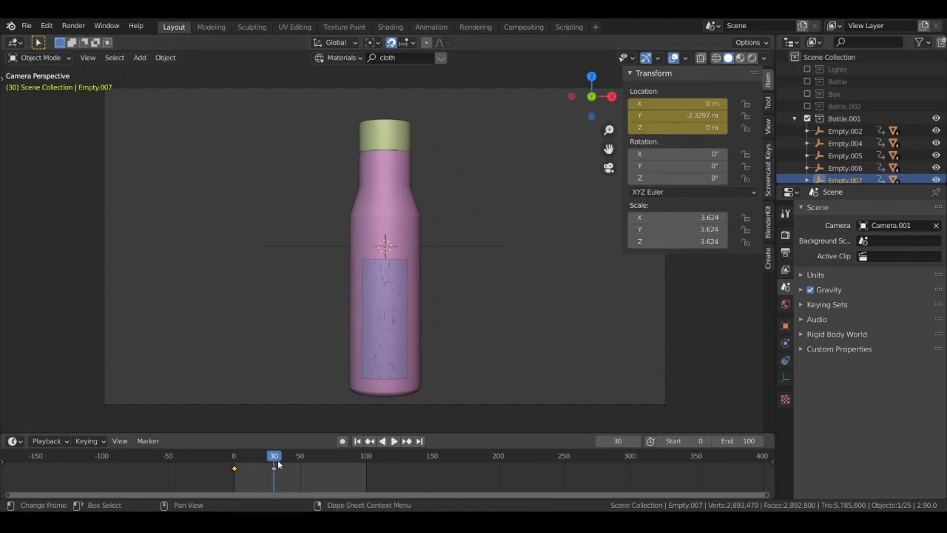
Play the animation from frame 0 in the camera view to check the bottles' forward movement.
left_click(229, 452)
key("space")
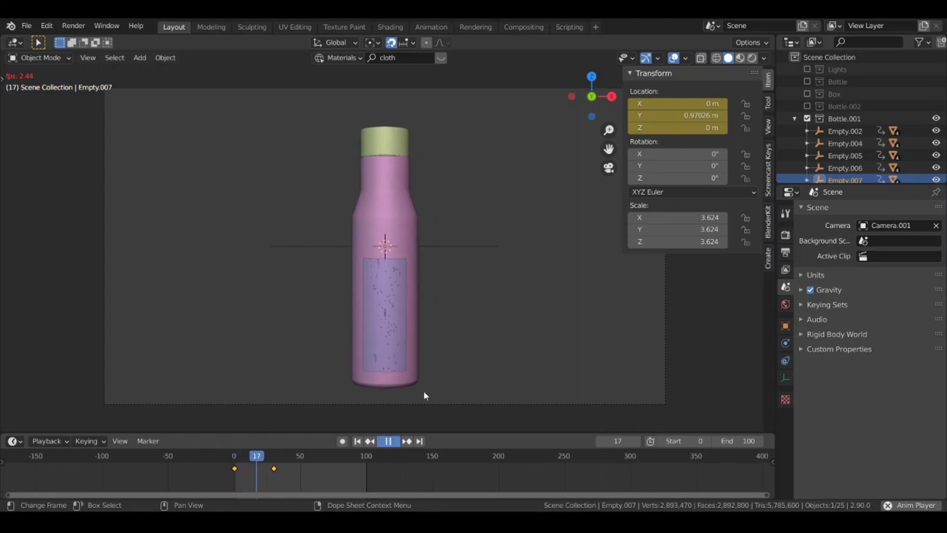
key("space")
At frame 30, in top view, move Empty.004 with its bottle beside the front bottle, to X 2.2 m and Y -6.7297 m.
key("KP_7")
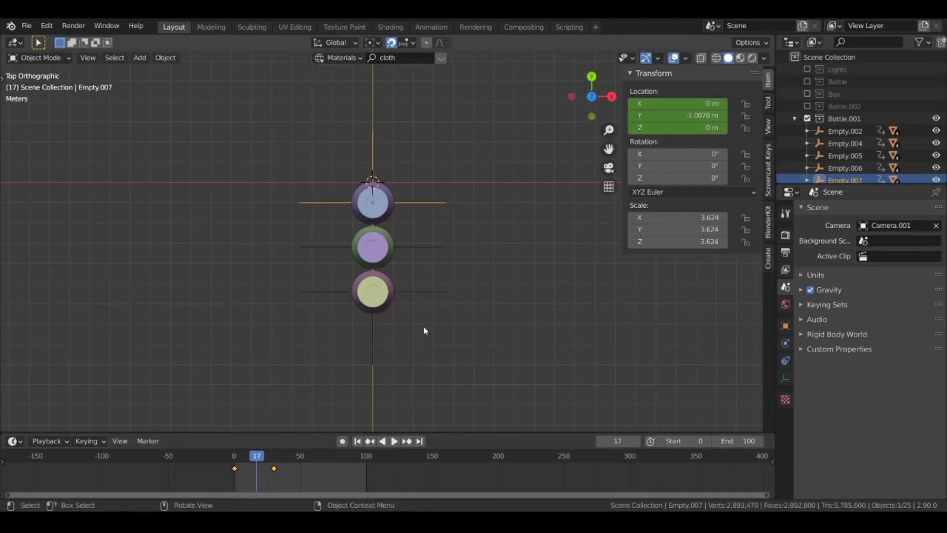
middle_click_drag(446, 292, 438, 243, "shift")
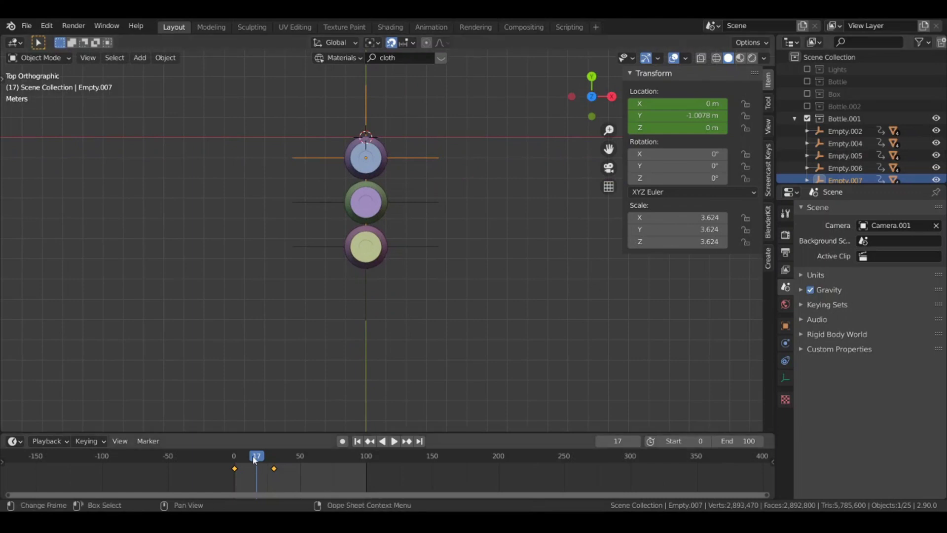
left_click(276, 463)
key("space")
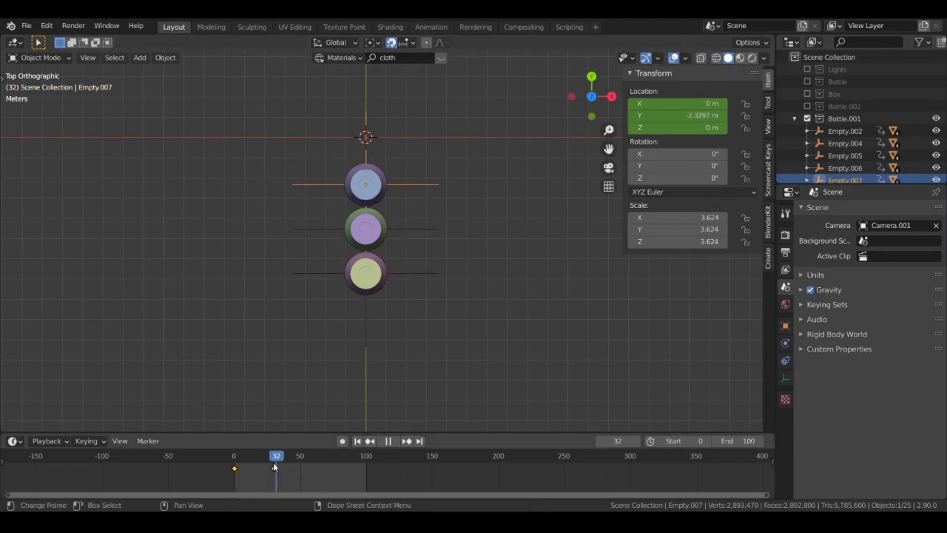
key("space")
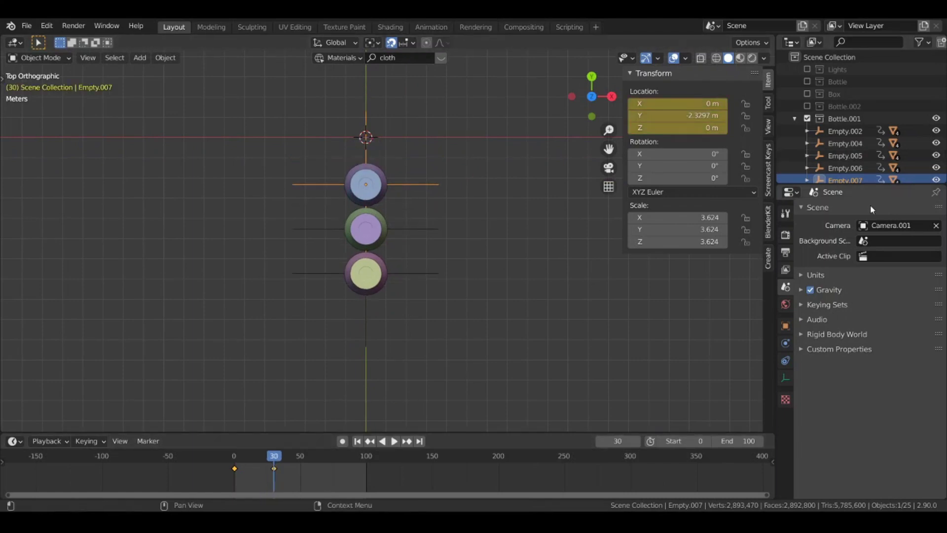
left_click(848, 143)
scroll(488, 297, "up", 2)
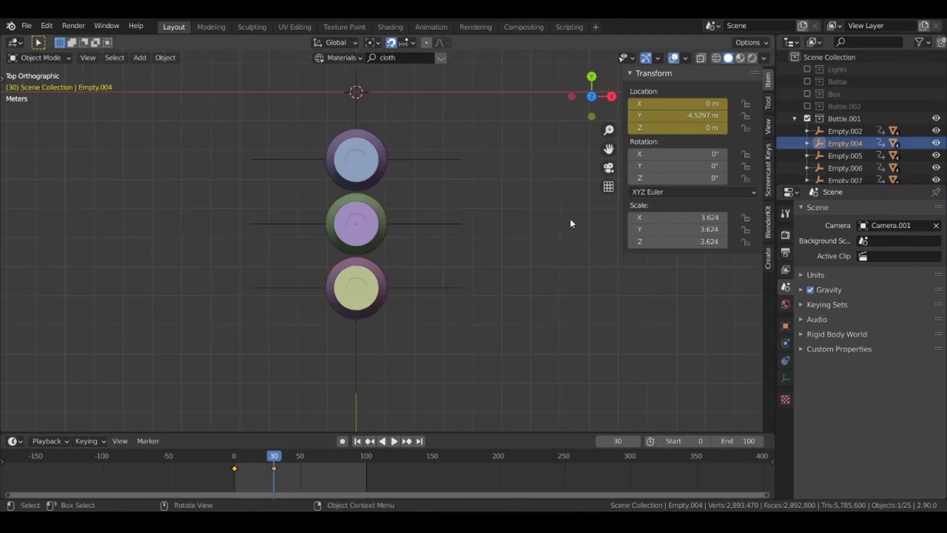
scroll(400, 355, "up", 1)
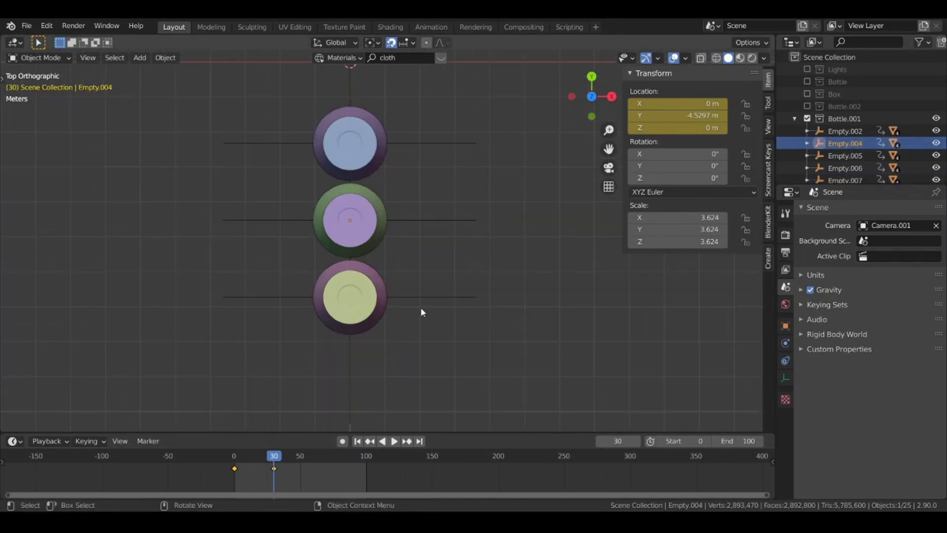
key("g")
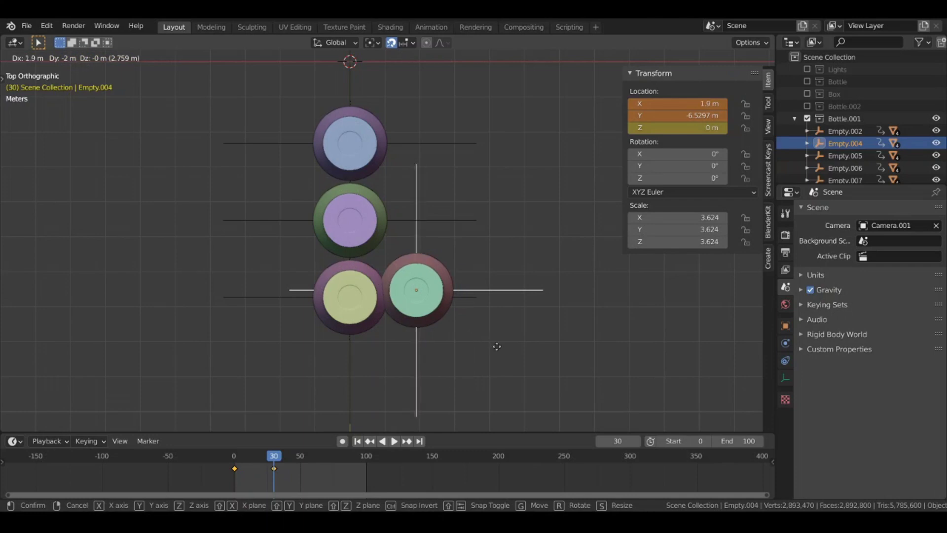
left_click(571, 413)
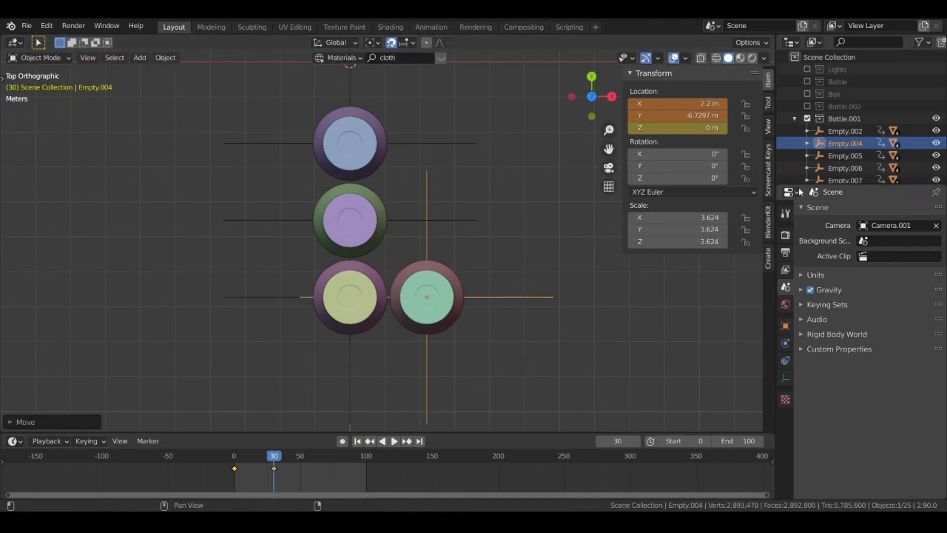
Move Empty.005 with its bottle to the other side of the front bottle, at X -2.2 m and Y -6.7297 m.
left_click(845, 155)
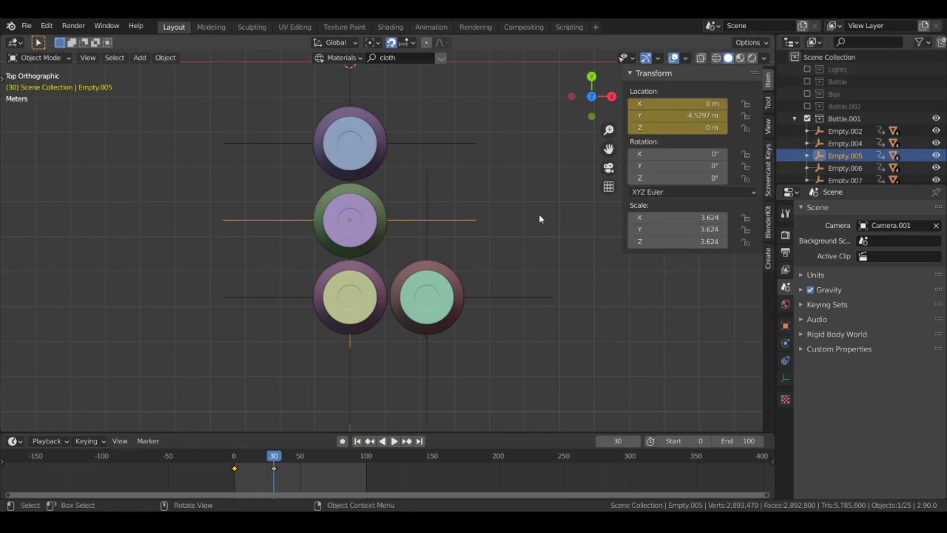
key("g")
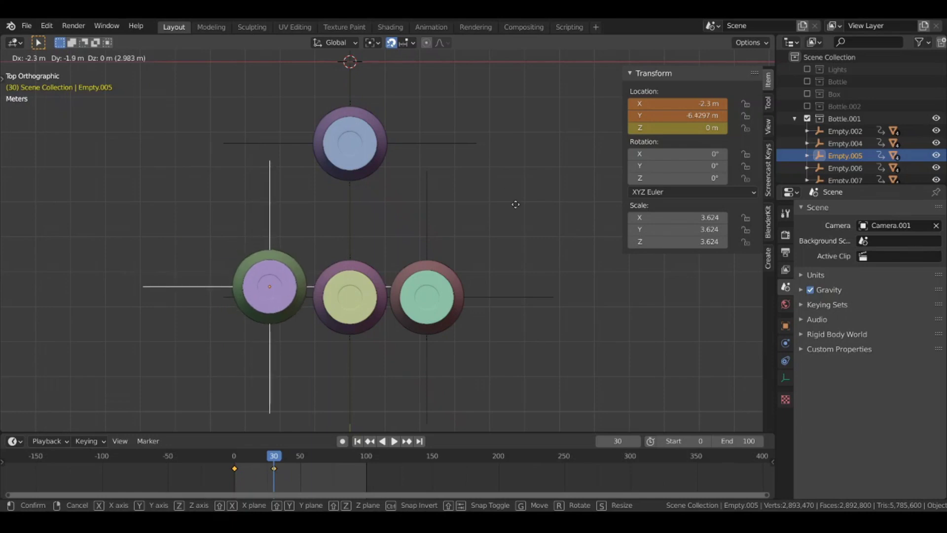
left_click(517, 250)
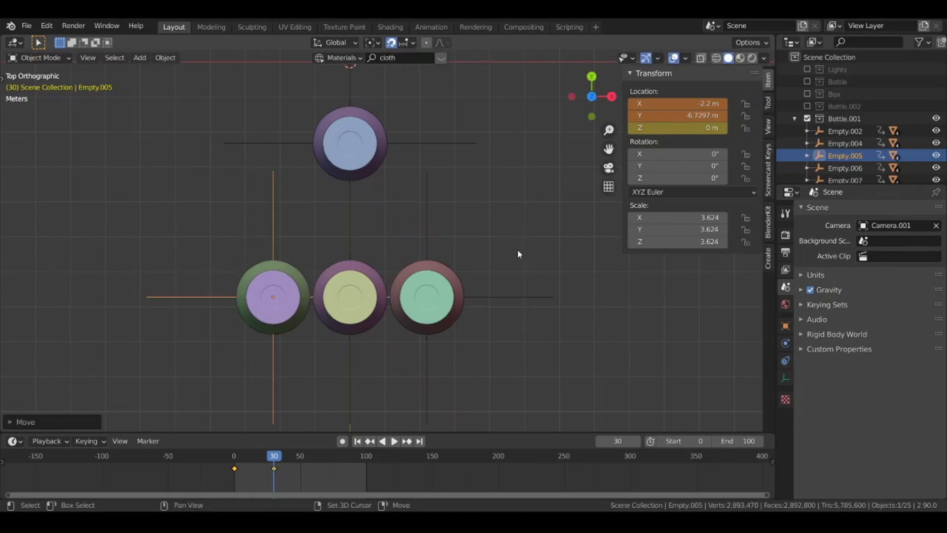
Move the two remaining bottles to the row's outer ends: Empty.007 to X 4.5 m and Empty.006 to X -4.5 m, both at Y -6.7297 m.
left_click(418, 149)
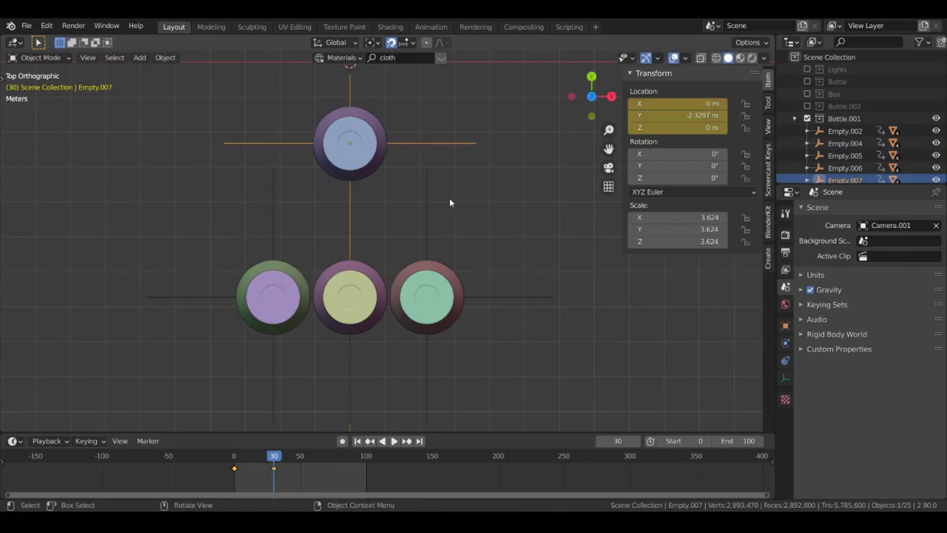
key("g")
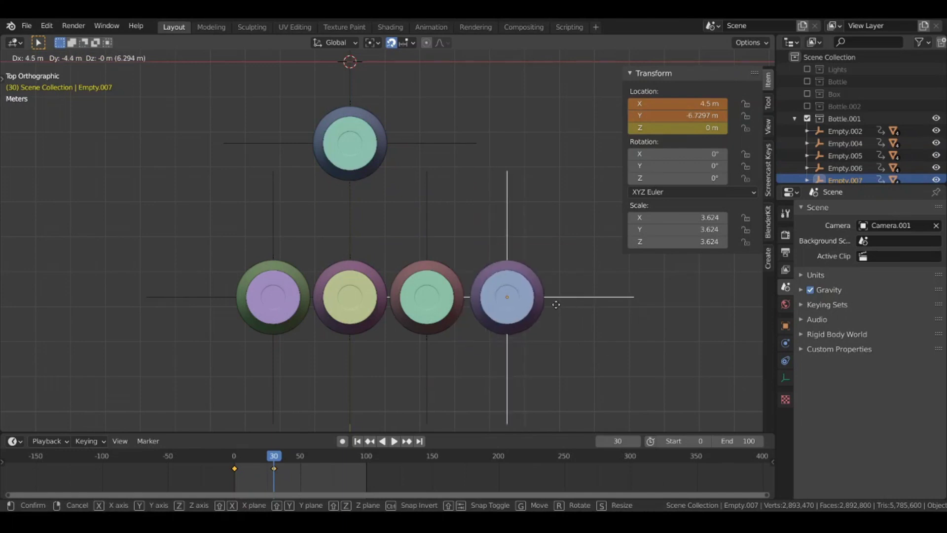
left_click(549, 303)
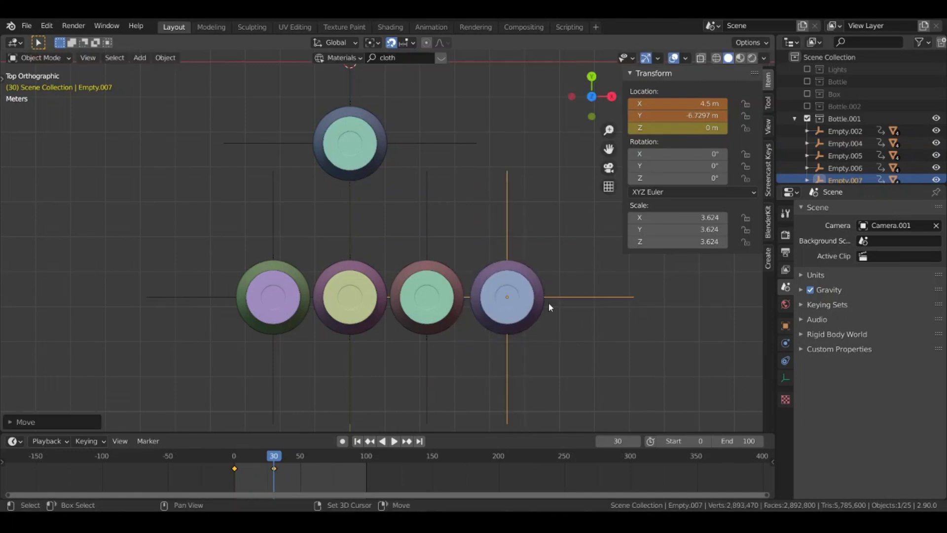
left_click(405, 144)
key("g")
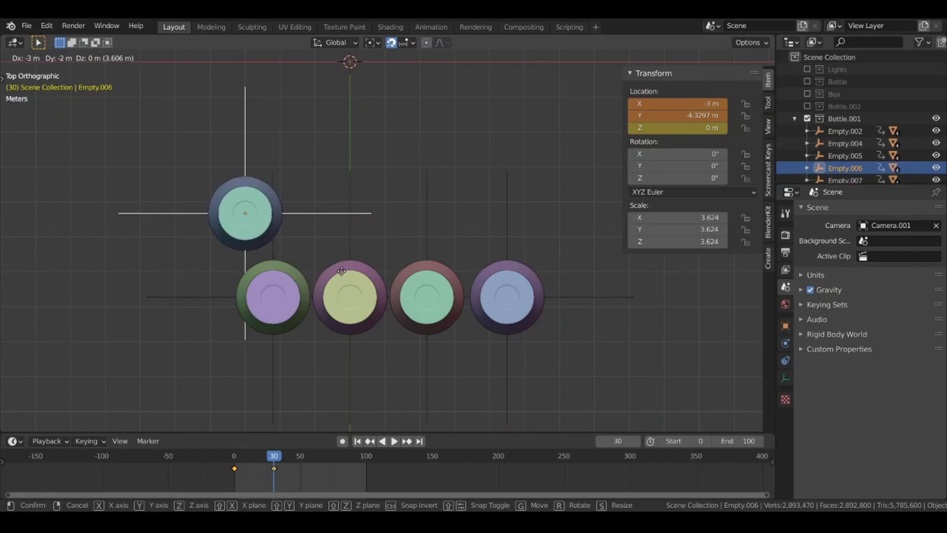
left_click(365, 296)
scroll(492, 298, "down", 1)
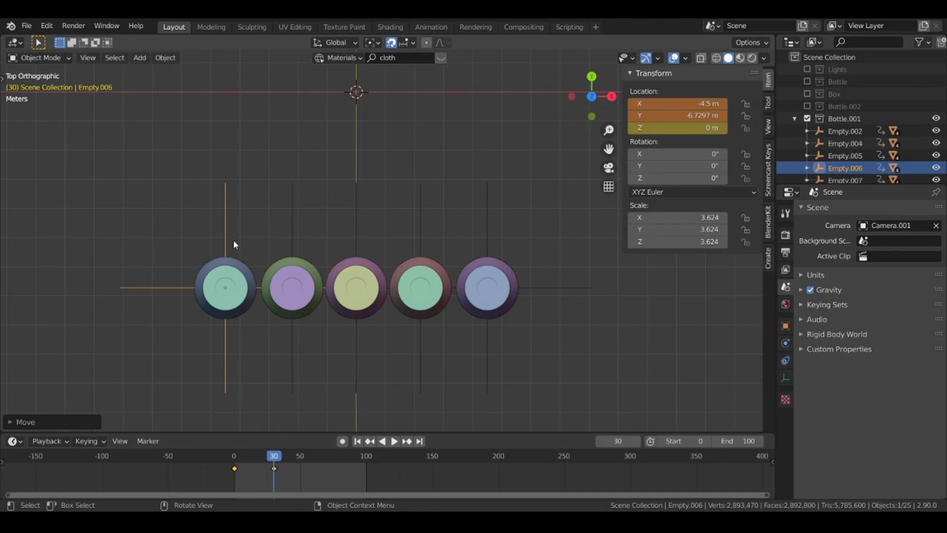
Replace the location keyframes at frame 30 on Empty.004, Empty.005, Empty.006 and Empty.007.
left_click(839, 144)
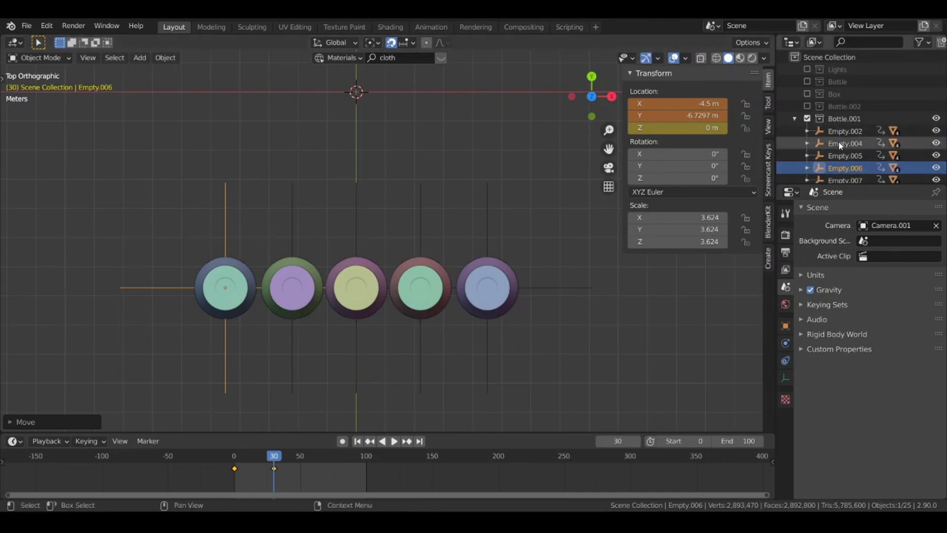
right_click(665, 105)
left_click(866, 156)
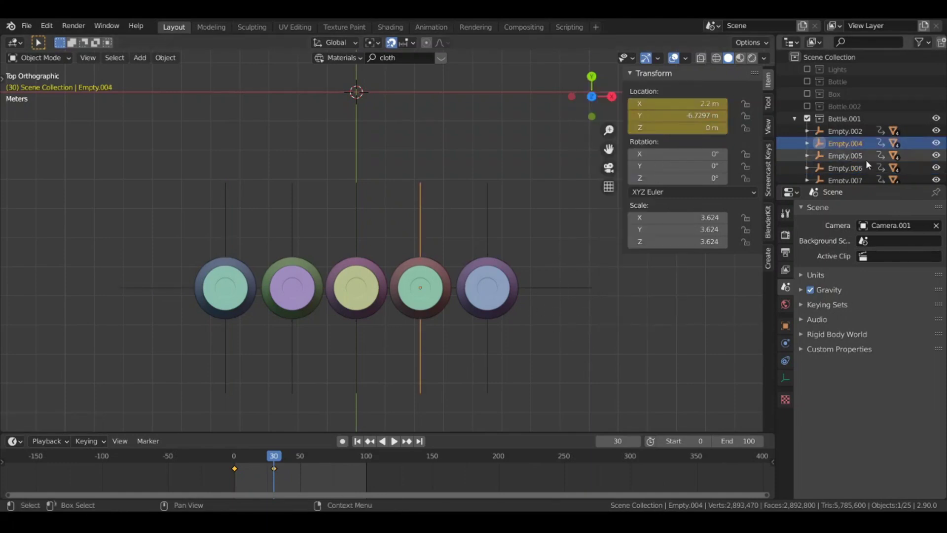
right_click(691, 105)
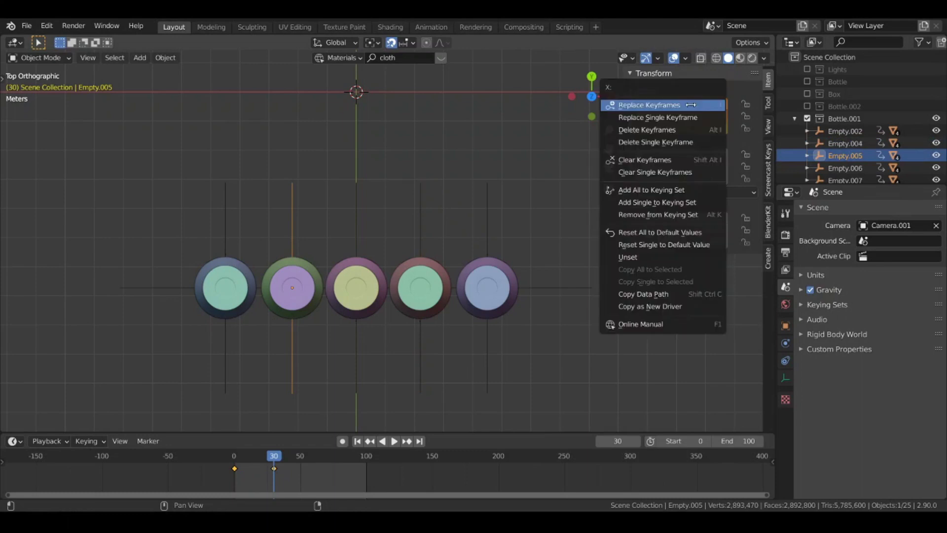
left_click(842, 170)
right_click(691, 105)
left_click(642, 102)
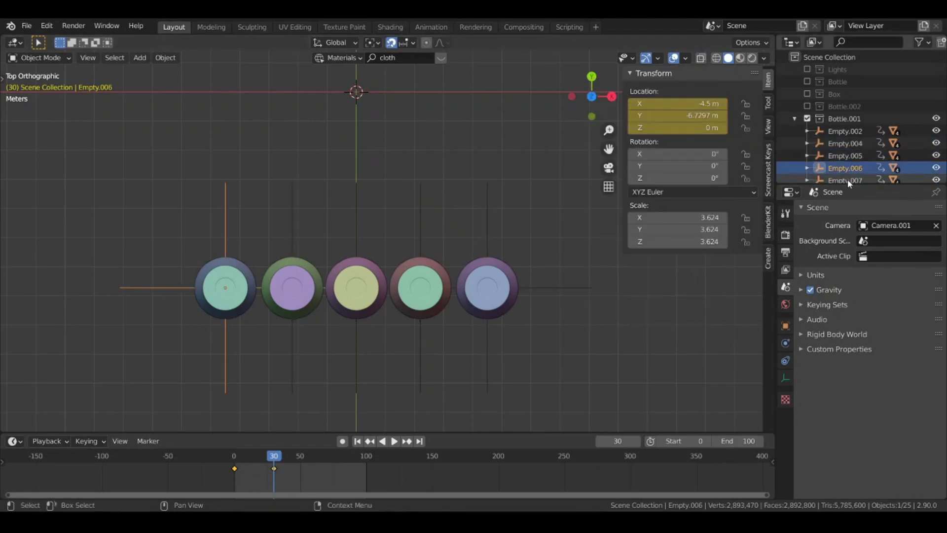
left_click(848, 179)
right_click(676, 104)
left_click(656, 104)
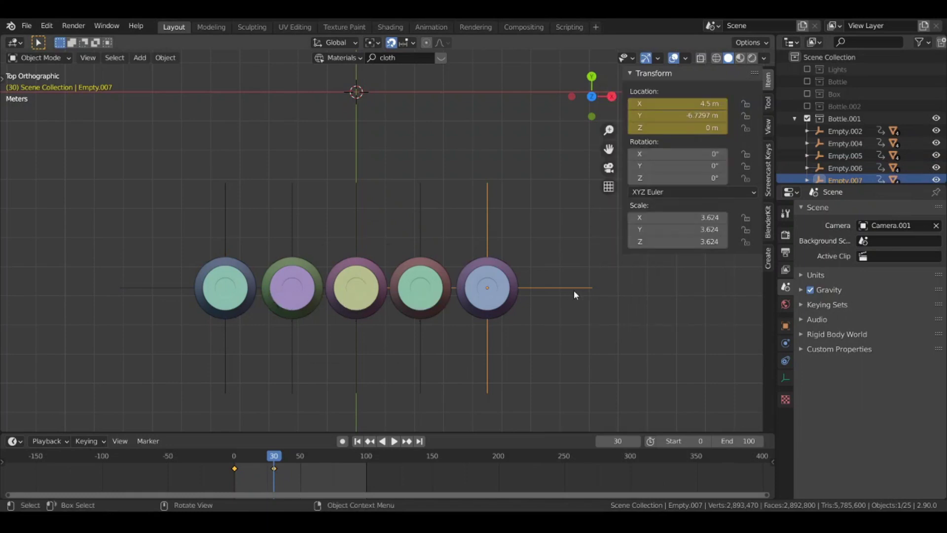
Play the animation from frame 0 in the camera view to check how the bottles spread out.
key("space")
key("shift+Left")
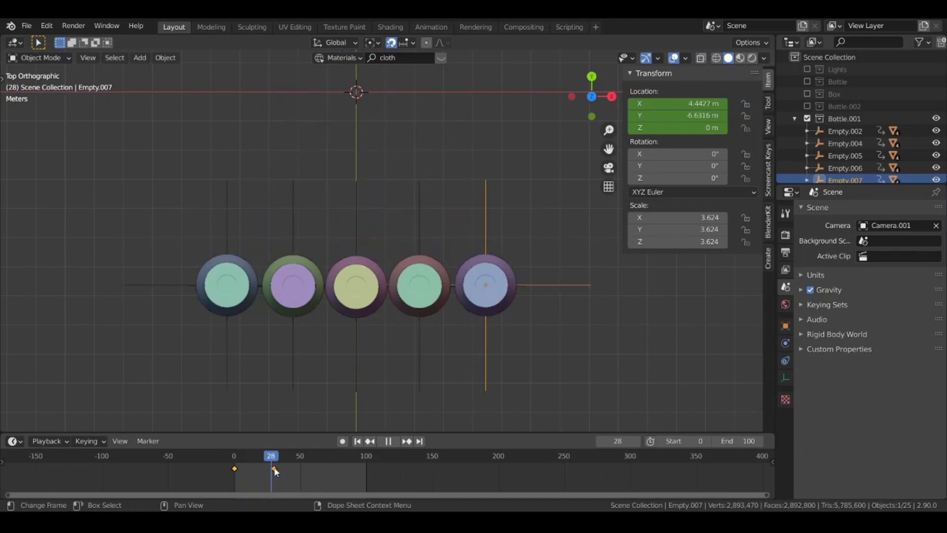
left_click_drag(276, 472, 225, 455)
key("KP_0")
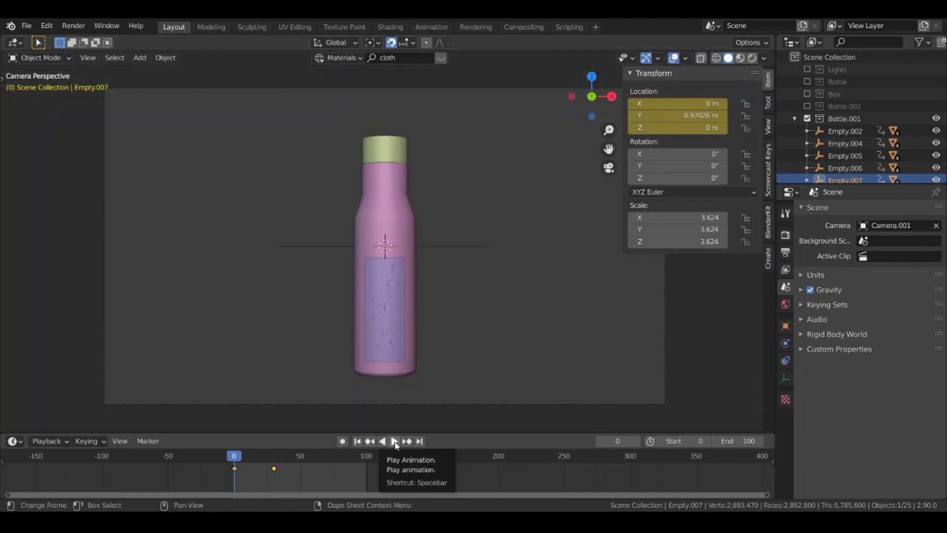
left_click(388, 440)
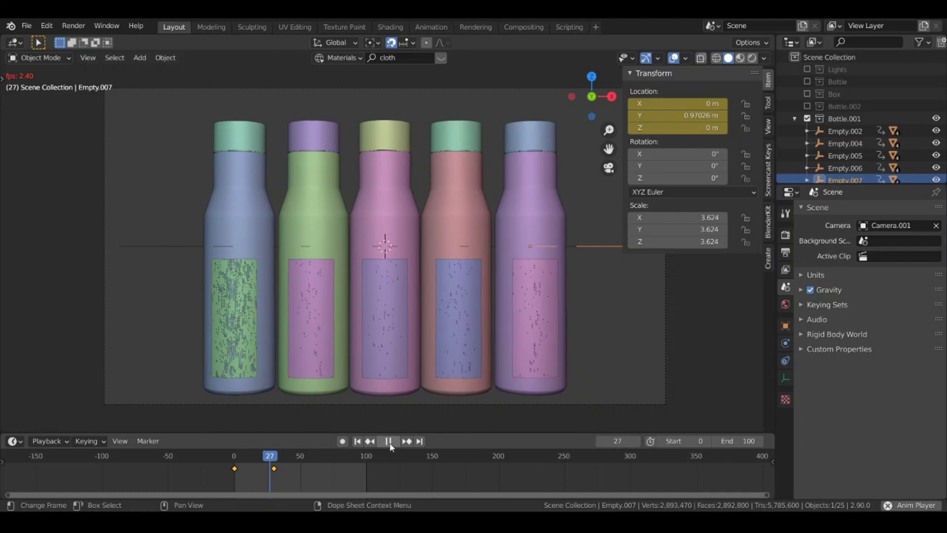
key("space")
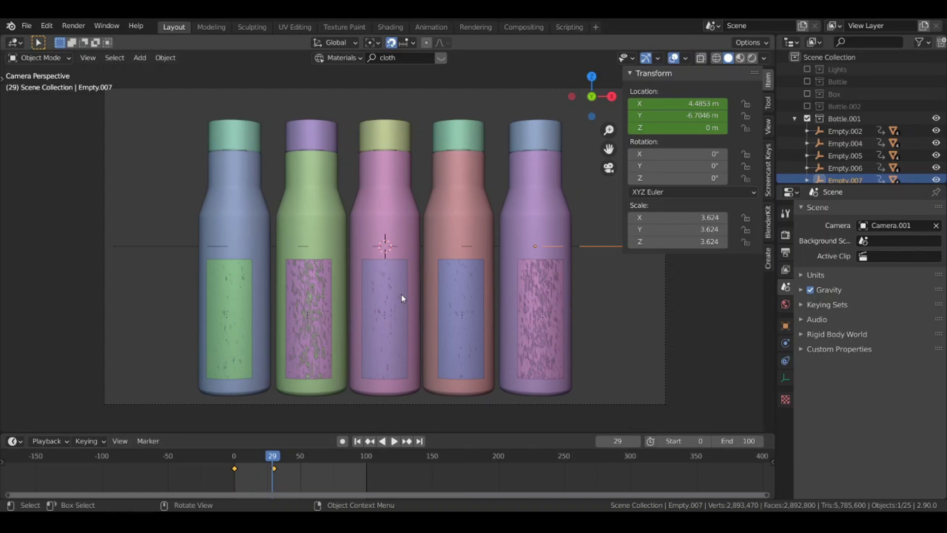
Look over the five bottles in the scene and review the render engine, sampling, denoising, film and color management settings.
key("KP_7")
scroll(366, 327, "down", 3)
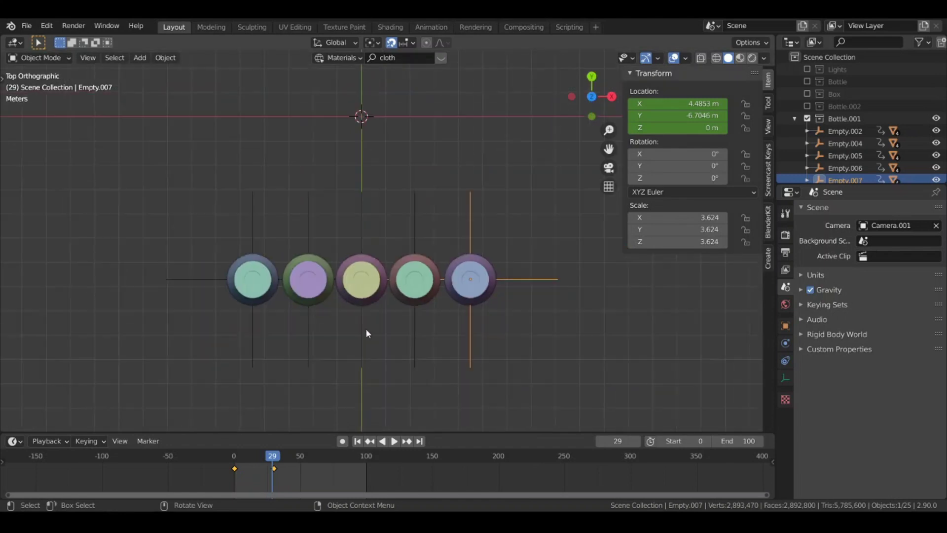
middle_click_drag(490, 341, 418, 240)
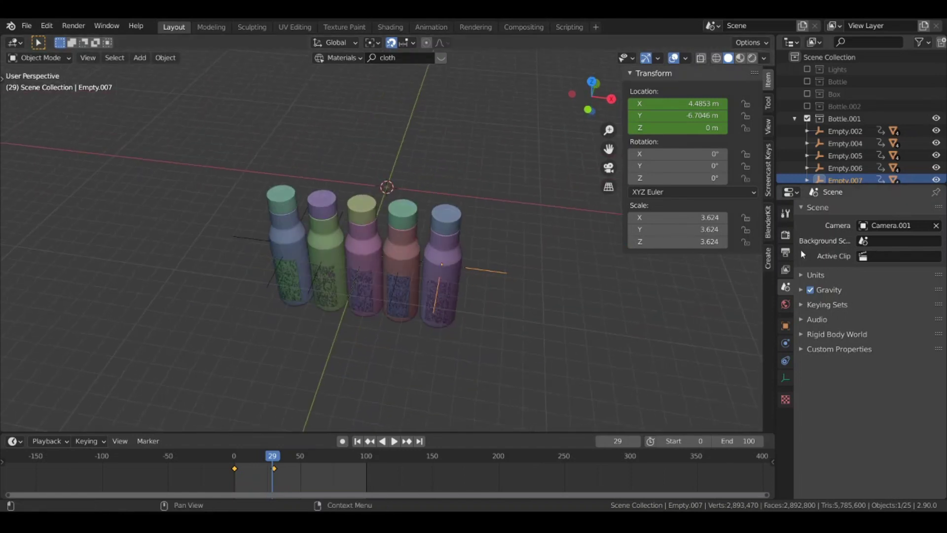
left_click(786, 236)
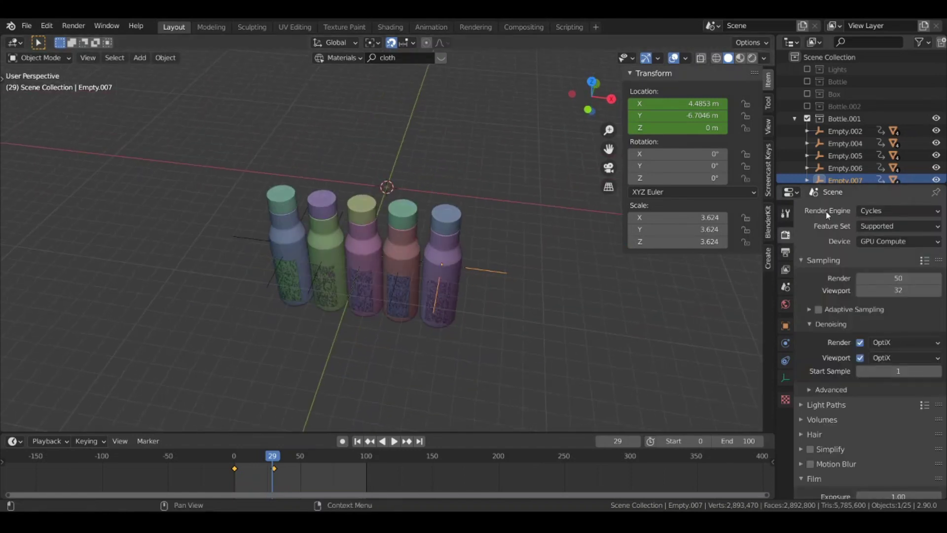
left_click(889, 212)
left_click(843, 213)
scroll(833, 335, "down", 1)
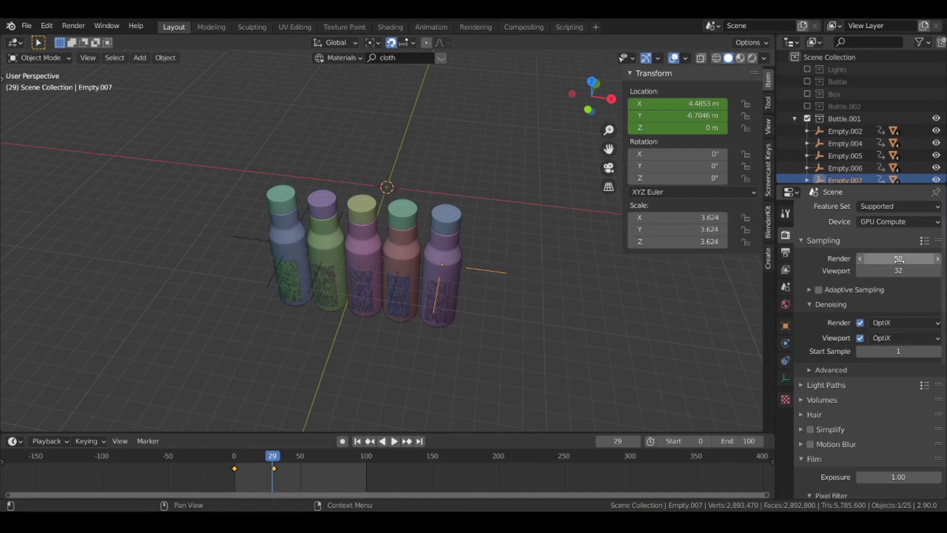
scroll(854, 375, "down", 8)
scroll(853, 376, "down", 5)
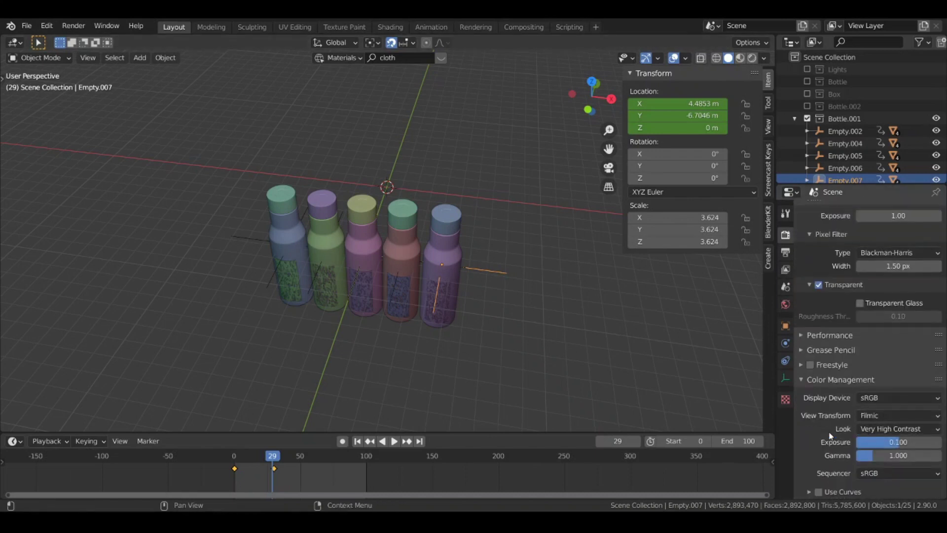
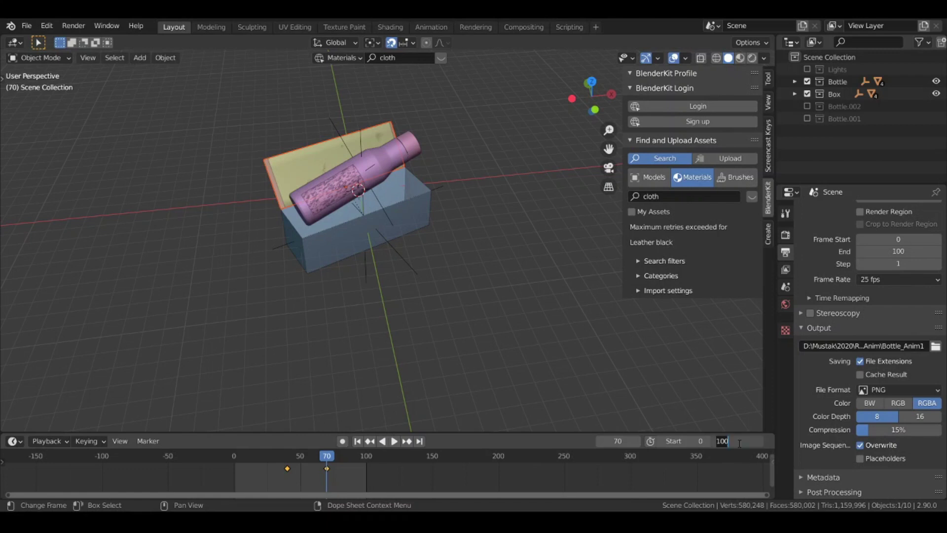
Set the scene's end frame to 70 for the box and bottle shot and return to frame 0 for rendering.
type("70")
key("Return")
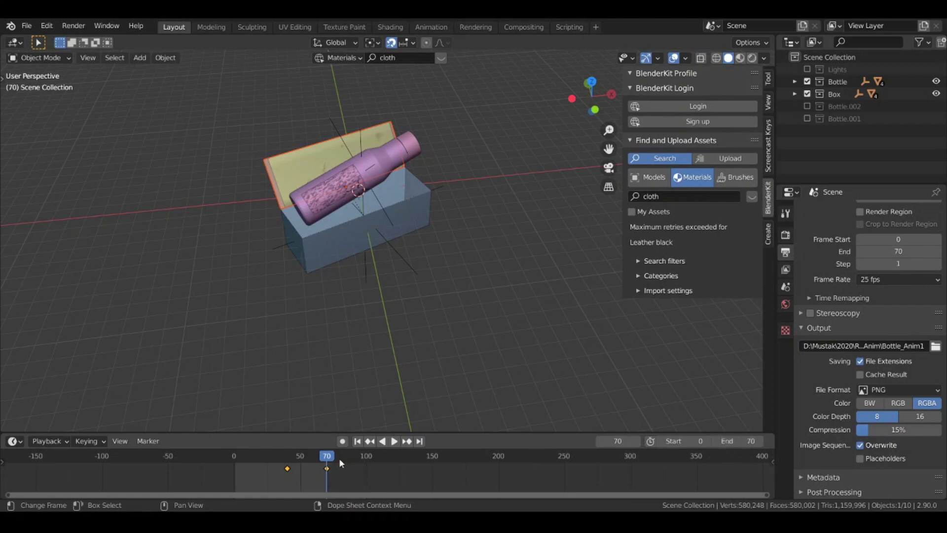
left_click_drag(327, 465, 213, 451)
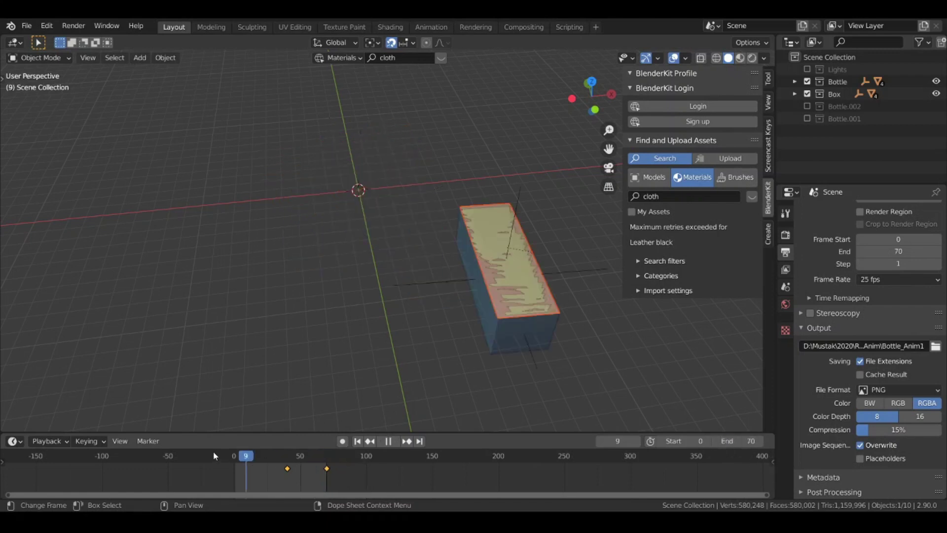
left_click(74, 26)
left_click(79, 54)
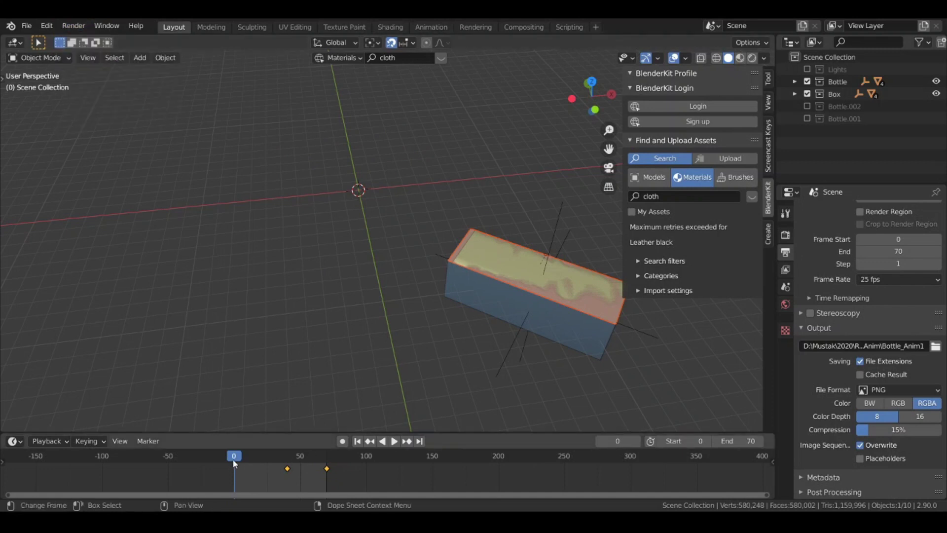
Exclude the Bottle and Box collections, enable Bottle.002 and Lights, and select Empty.003.
left_click_drag(808, 81, 809, 111)
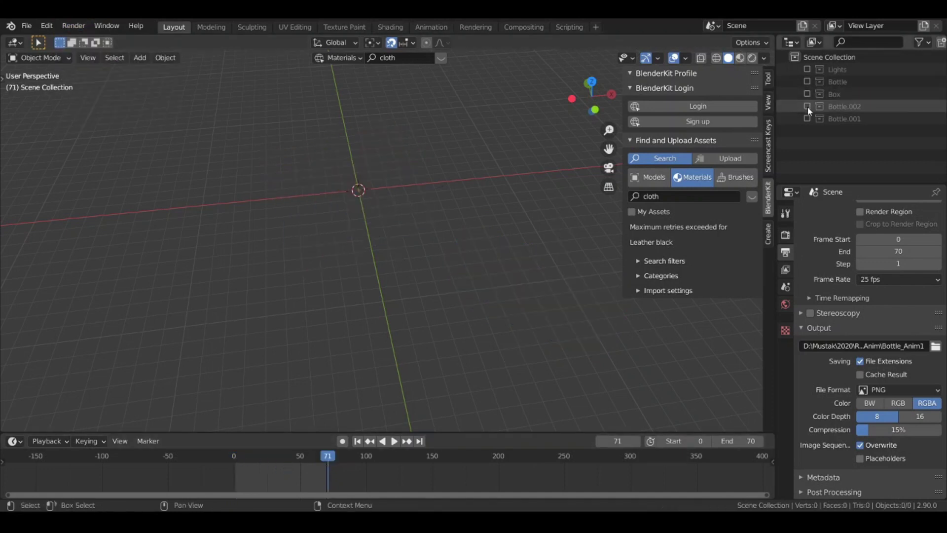
left_click(808, 106)
left_click(795, 106)
left_click(821, 120)
left_click(807, 70)
Go to the rotating bottle's last keyframe and set the scene's end frame to 50 for rendering this shot.
left_click_drag(297, 471, 300, 469)
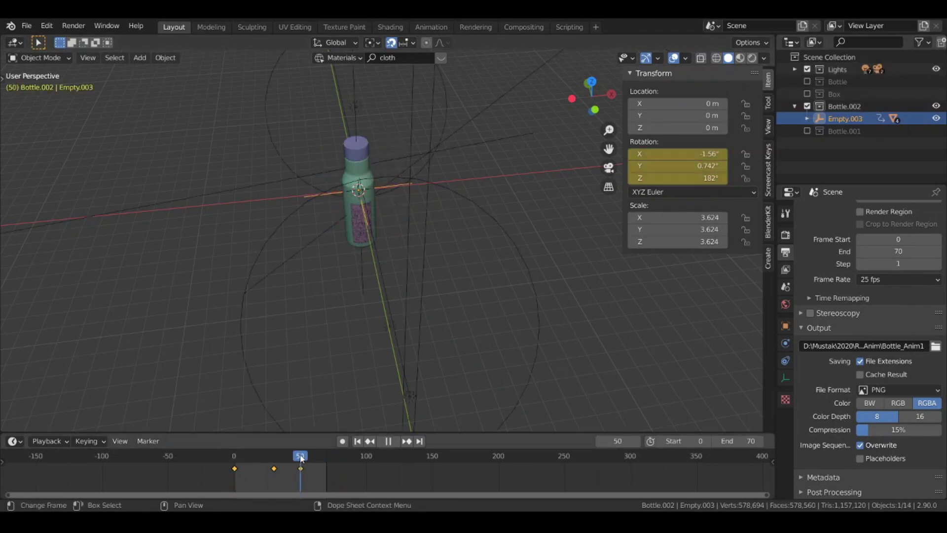
left_click(737, 441)
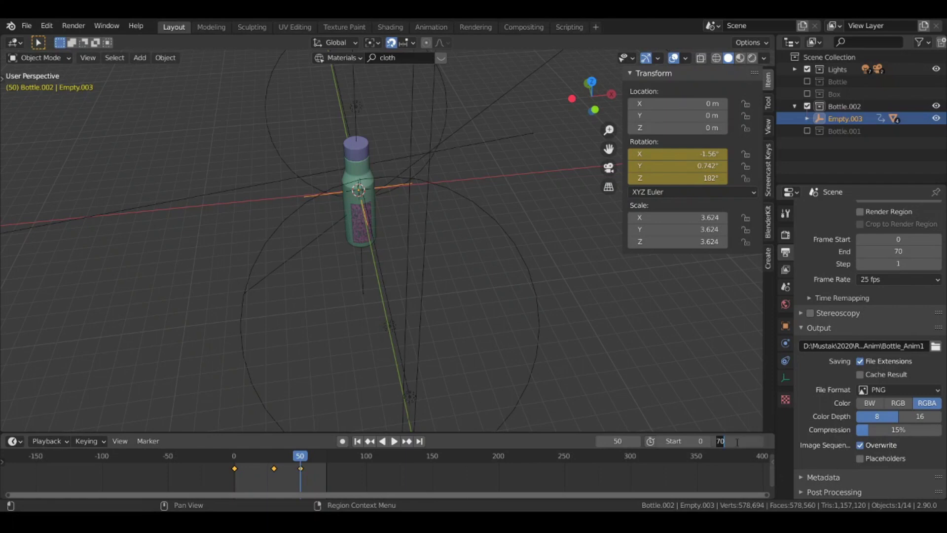
type("50")
key("Return")
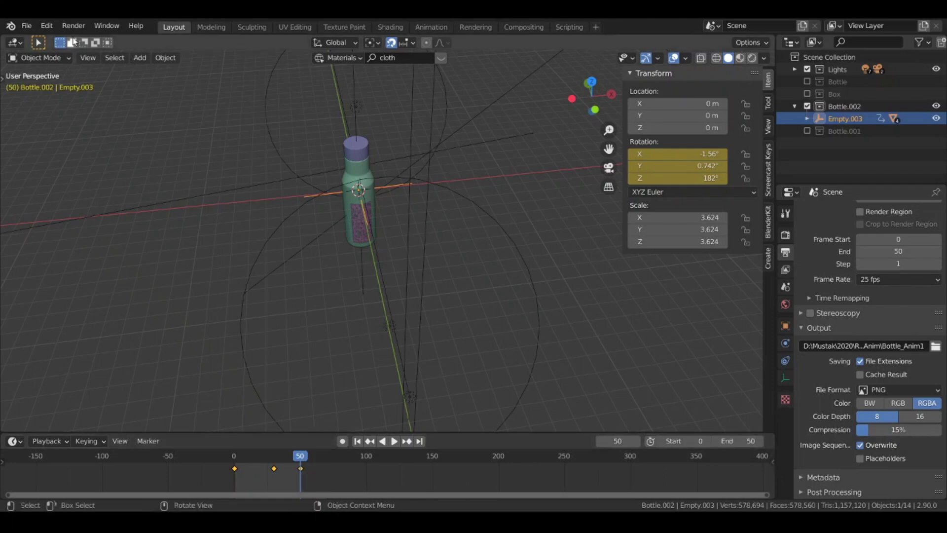
left_click(69, 26)
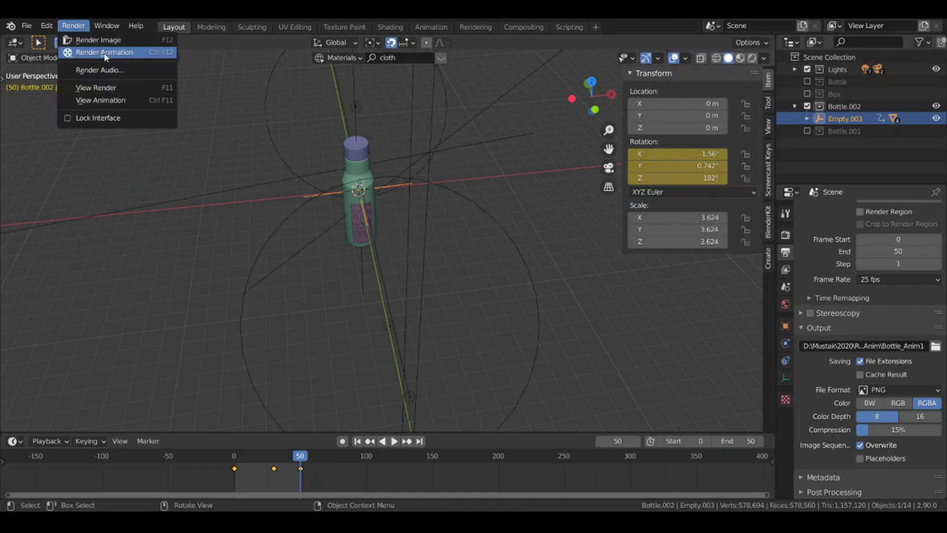
Exclude the Bottle.002 collection, enable Bottle.001, and select Empty.002 to show its keyframes.
left_click(807, 106)
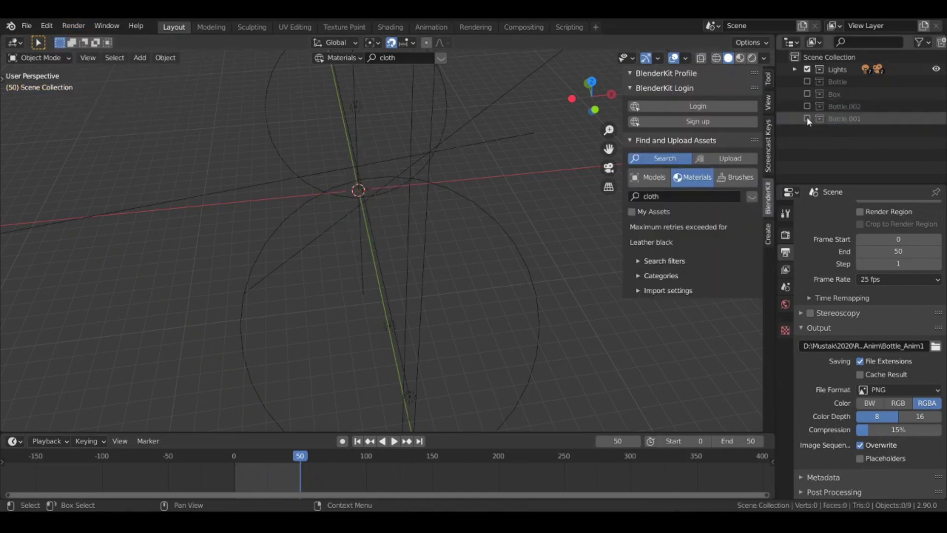
left_click(807, 118)
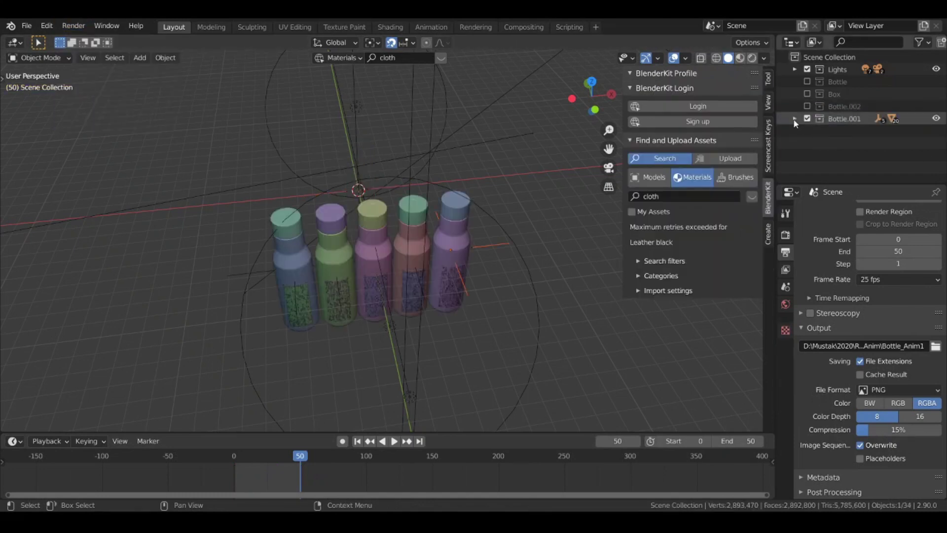
left_click(795, 119)
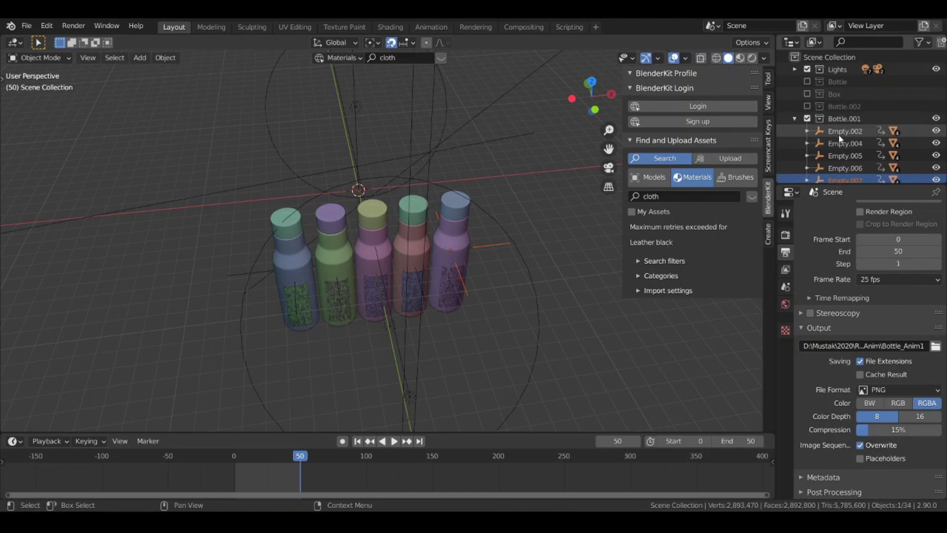
left_click(841, 133)
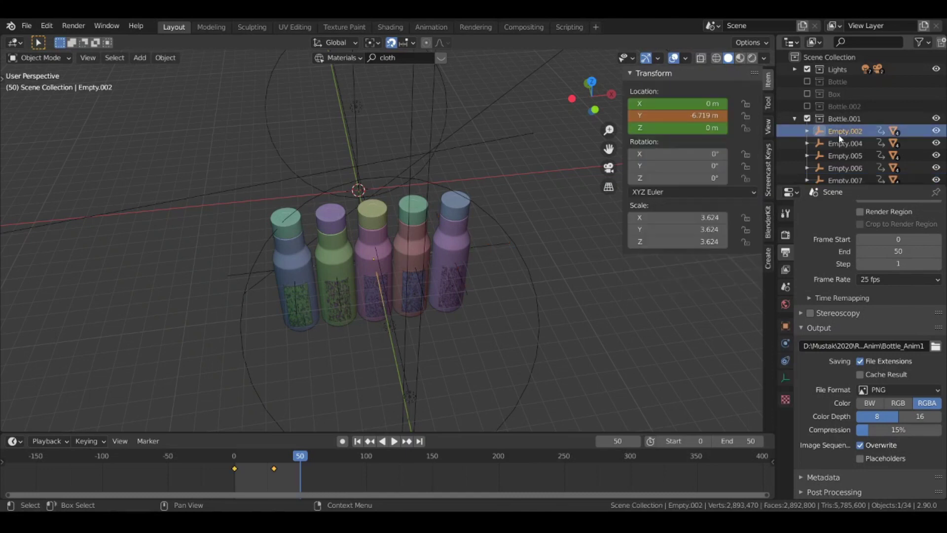
Go to about the last keyframe of Empty.007, at frame 32, and set the scene's end frame to 30 for the five-bottle shot.
left_click(842, 180)
left_click(277, 452)
key("space")
left_click_drag(275, 462, 276, 464)
key("space")
left_click(738, 441)
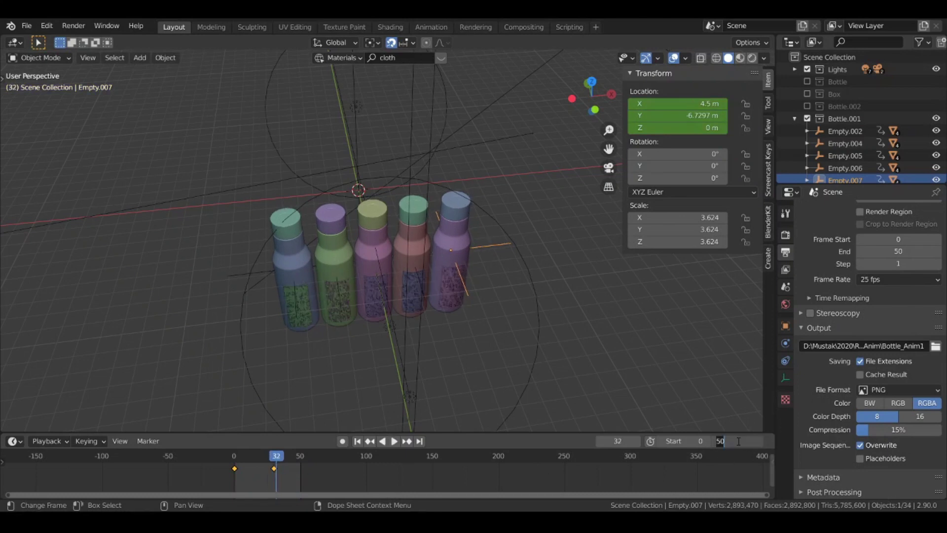
type("30")
key("Return")
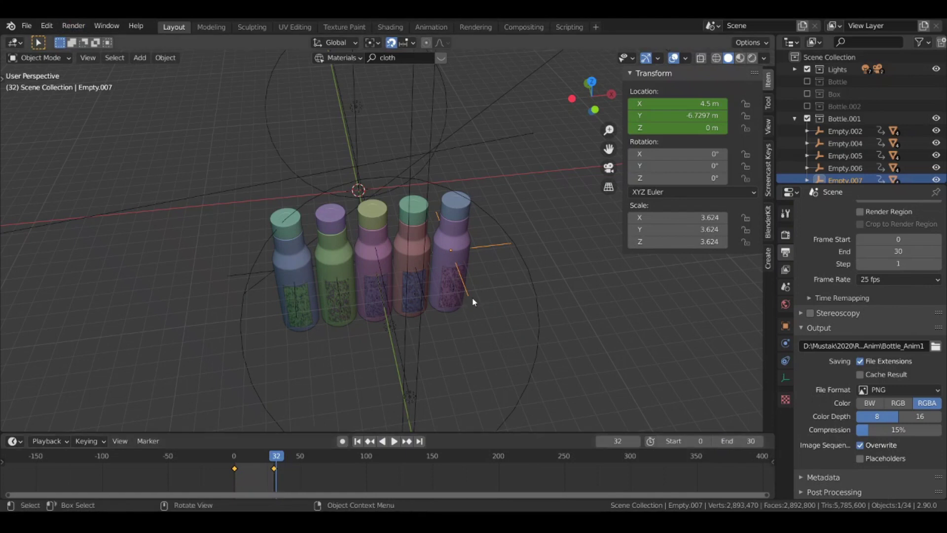
scroll(371, 270, "down", 5)
middle_click_drag(394, 237, 315, 265)
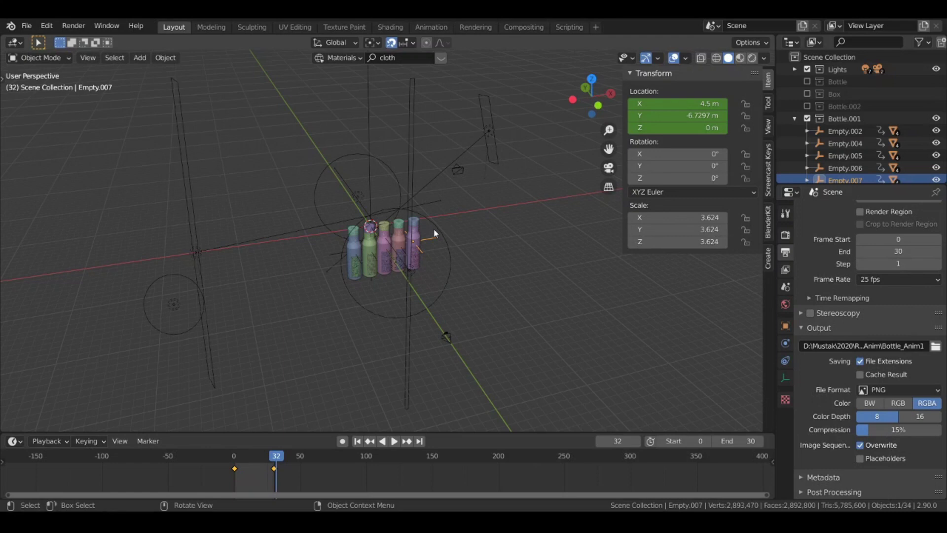
middle_click_drag(448, 270, 361, 266)
scroll(360, 267, "up", 3)
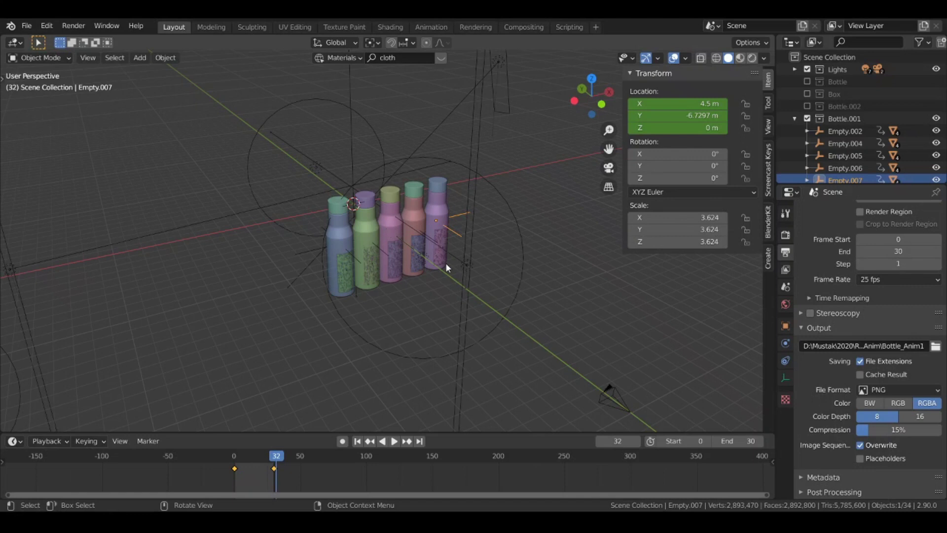
scroll(422, 262, "down", 3)
middle_click_drag(423, 262, 482, 289)
scroll(484, 287, "up", 4)
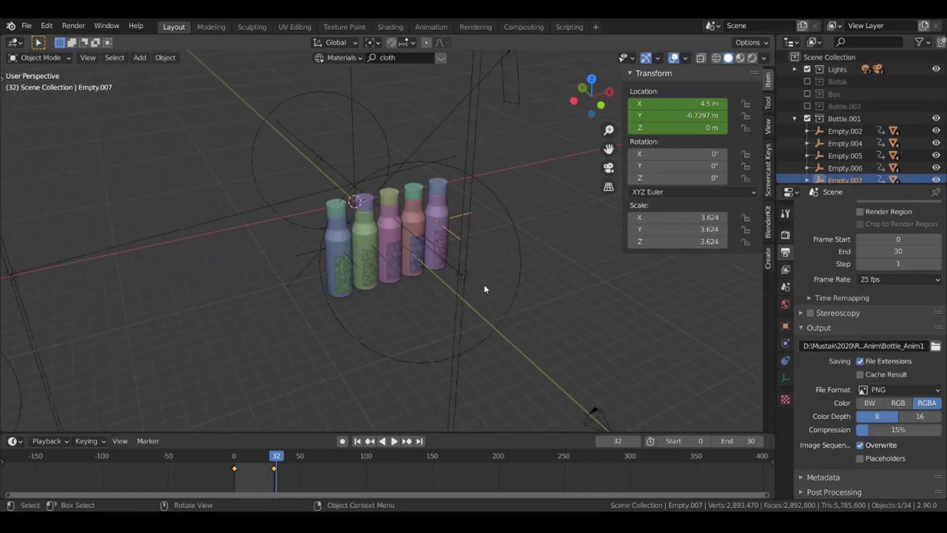
scroll(484, 284, "up", 4)
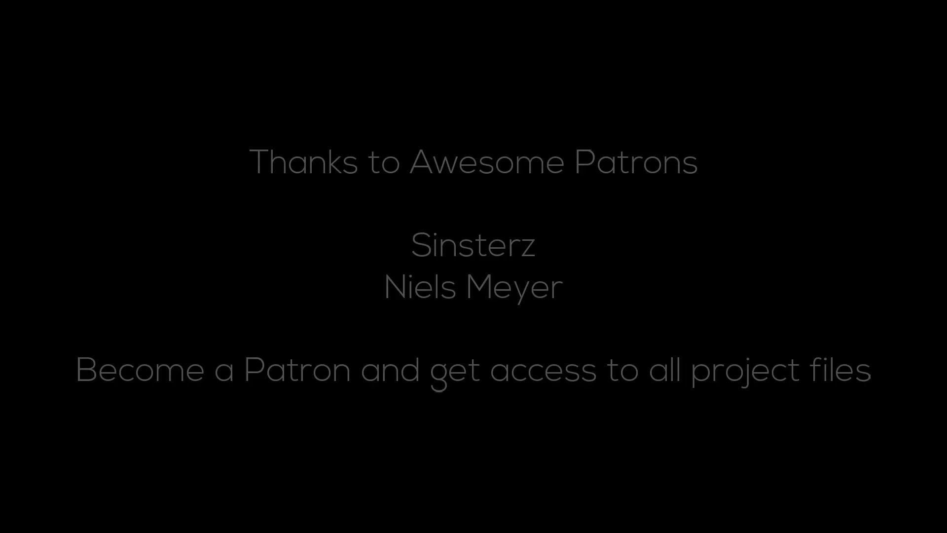